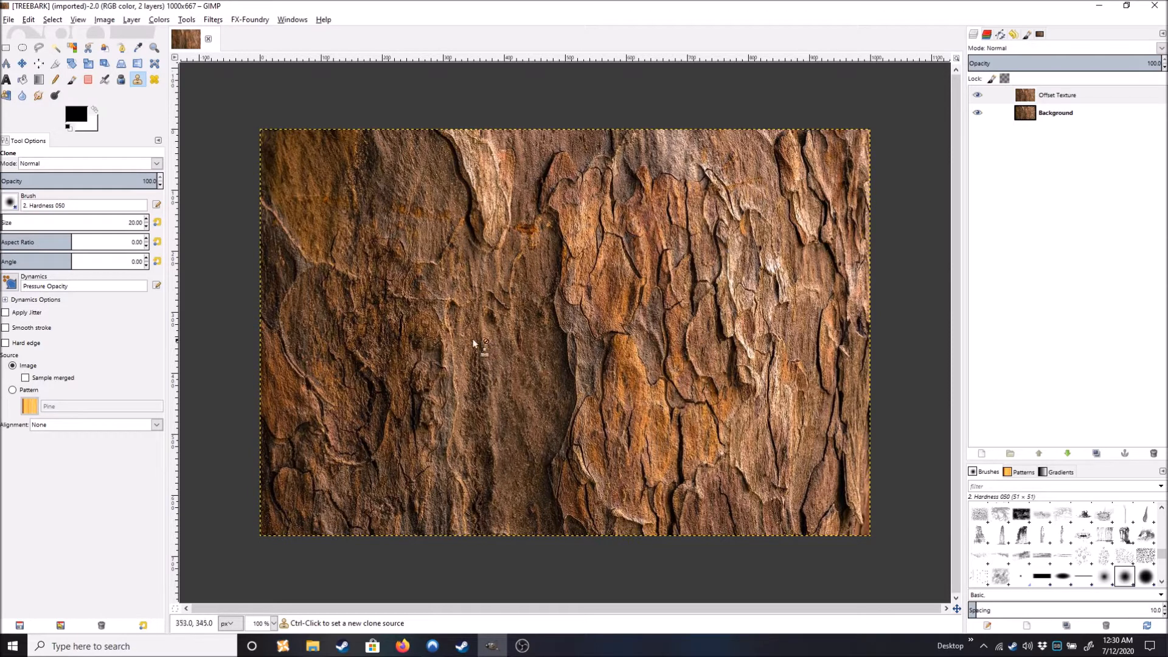
Offset the Offset Texture layer by half its width and height with wrap-around edges.
click(130, 21)
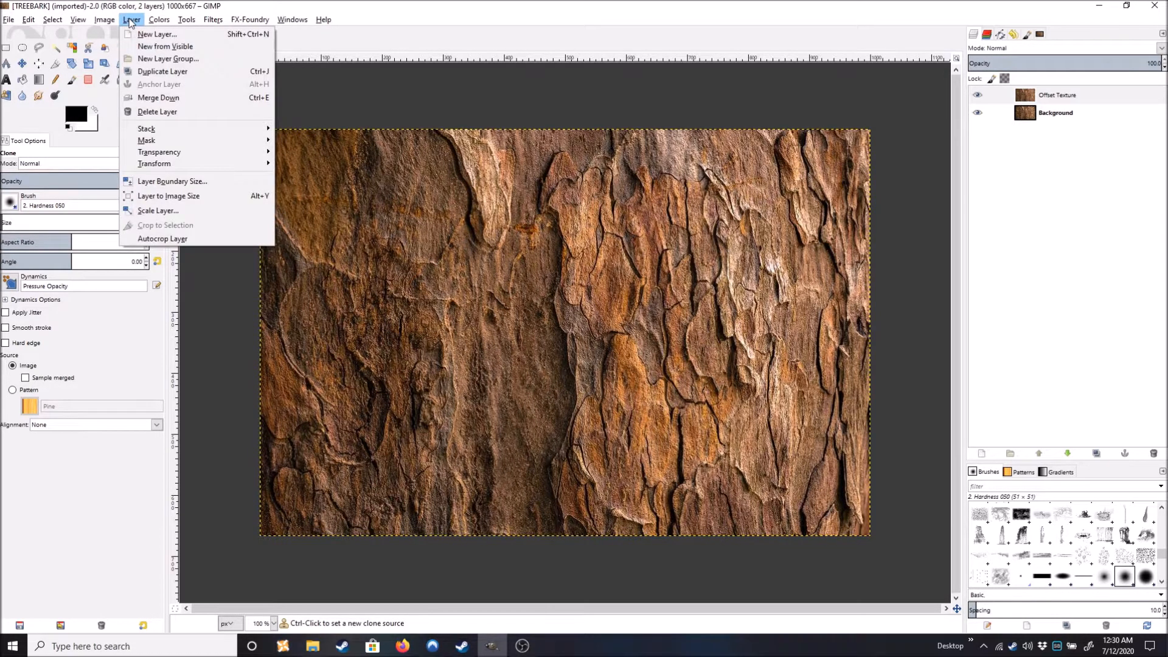
mouse_move(210, 164)
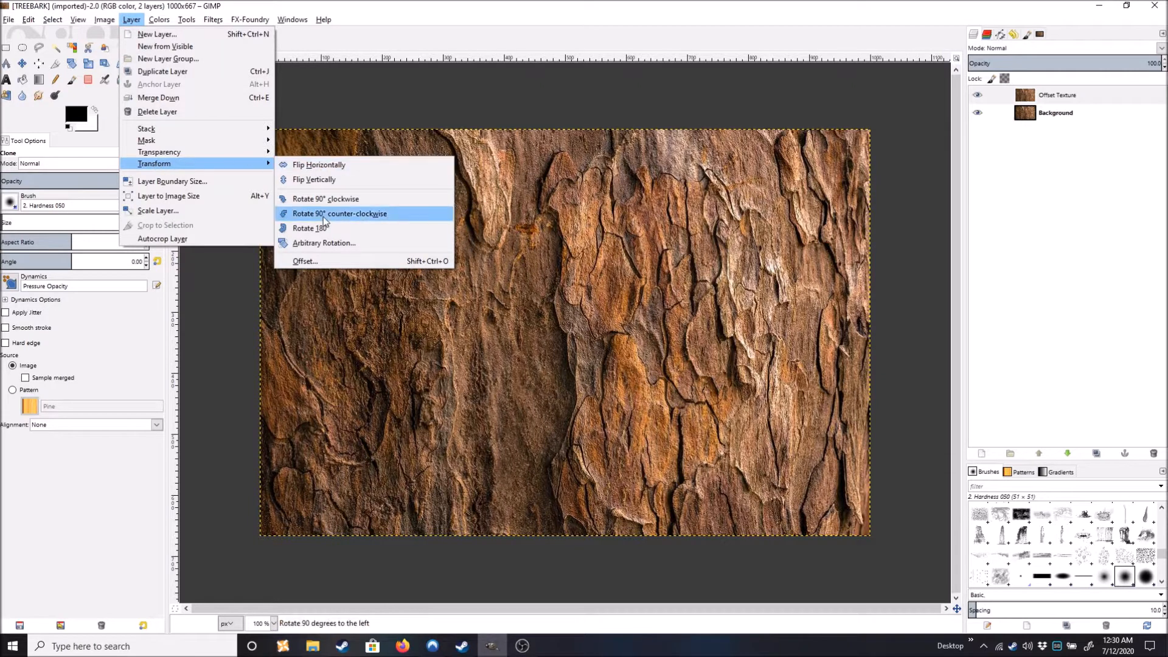
click(323, 263)
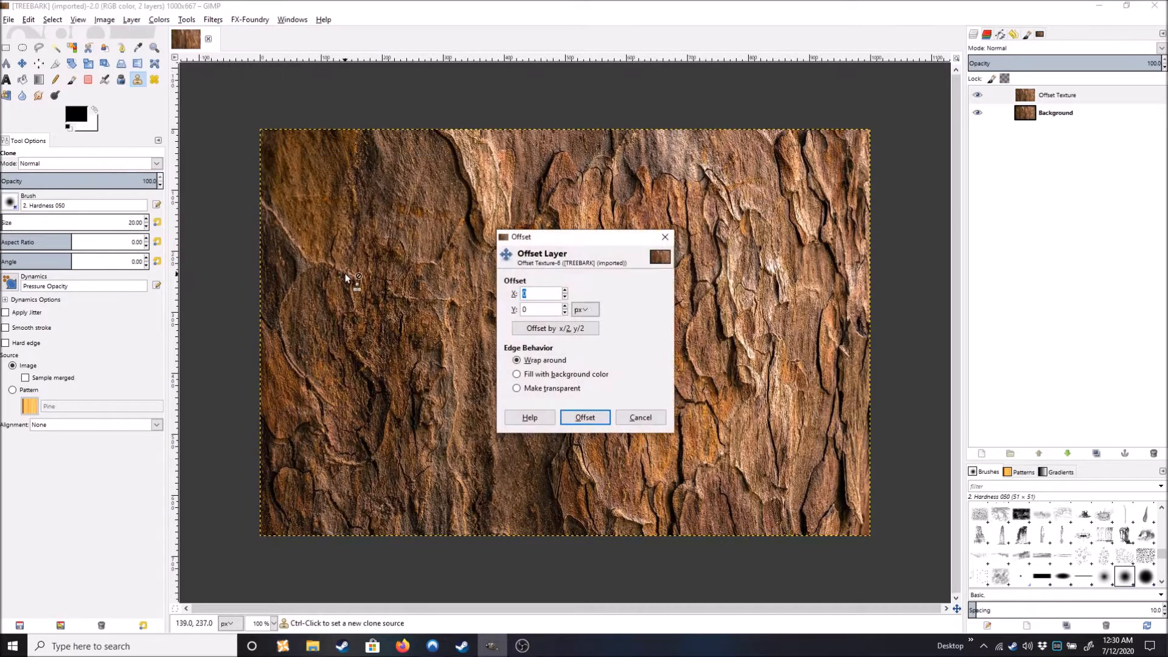
click(551, 331)
click(585, 419)
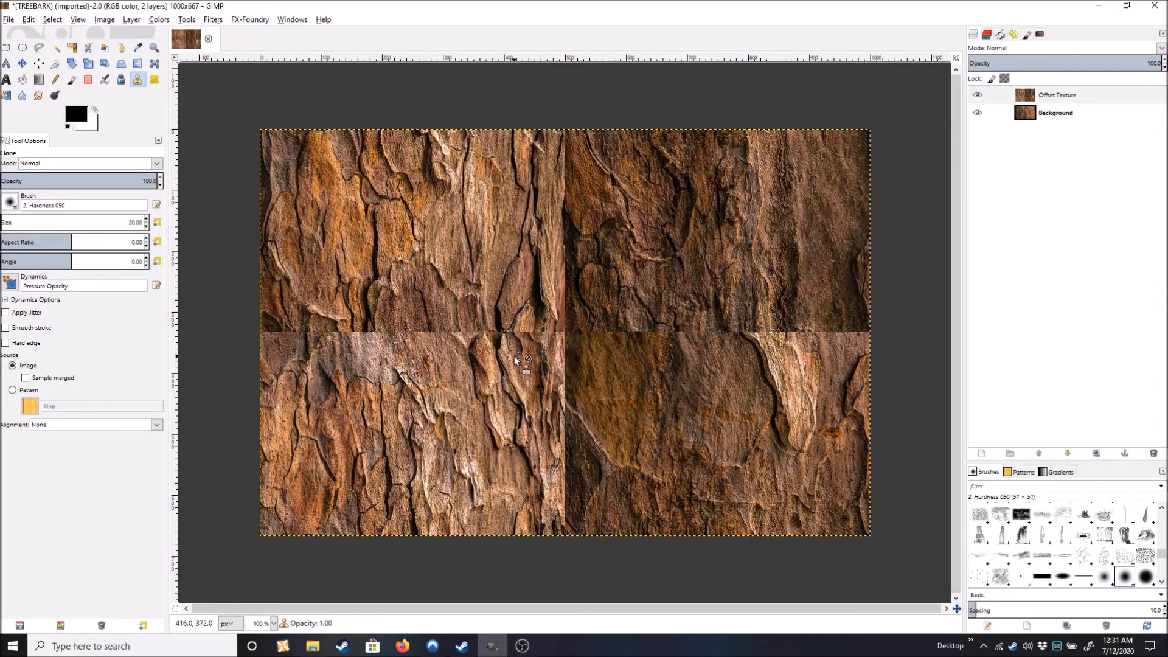
Clone a dark bark crevice across the horizontal seam to join the cracks just left of the image center.
key(2)
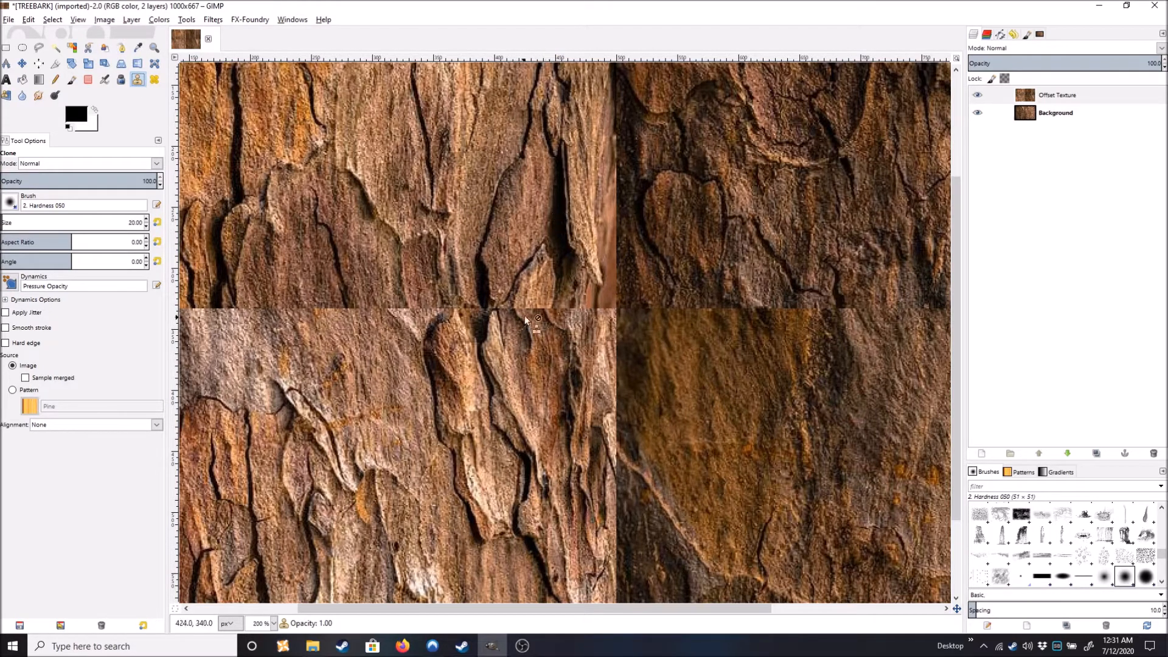
key(3)
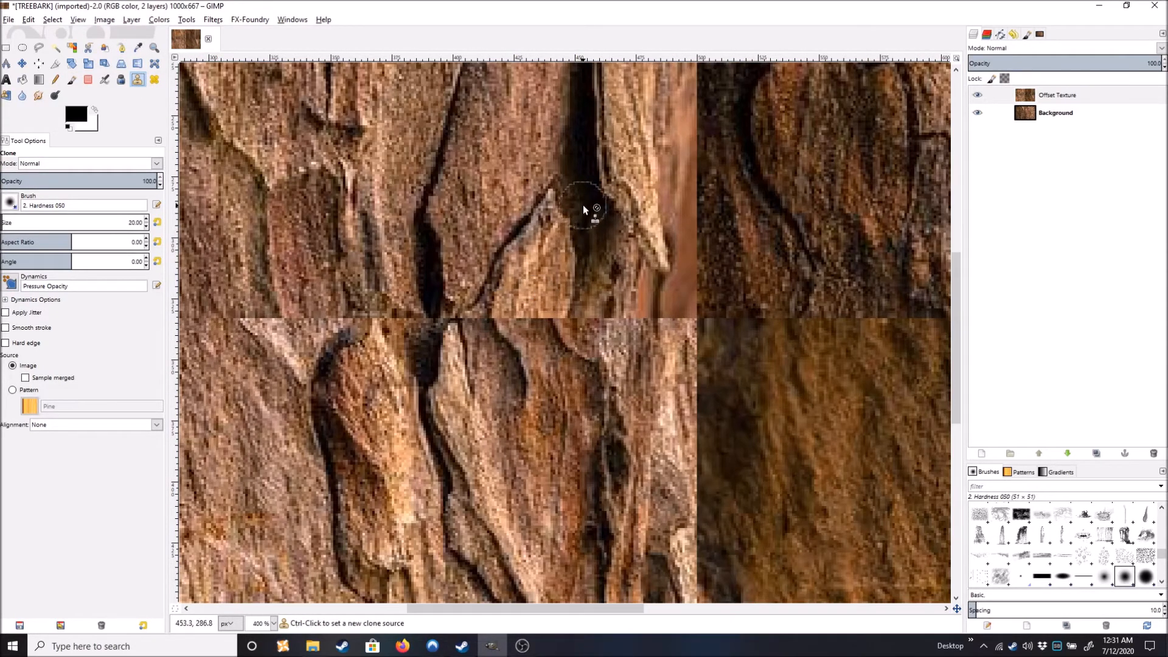
ctrl+click(590, 207)
drag(428, 312, 423, 363)
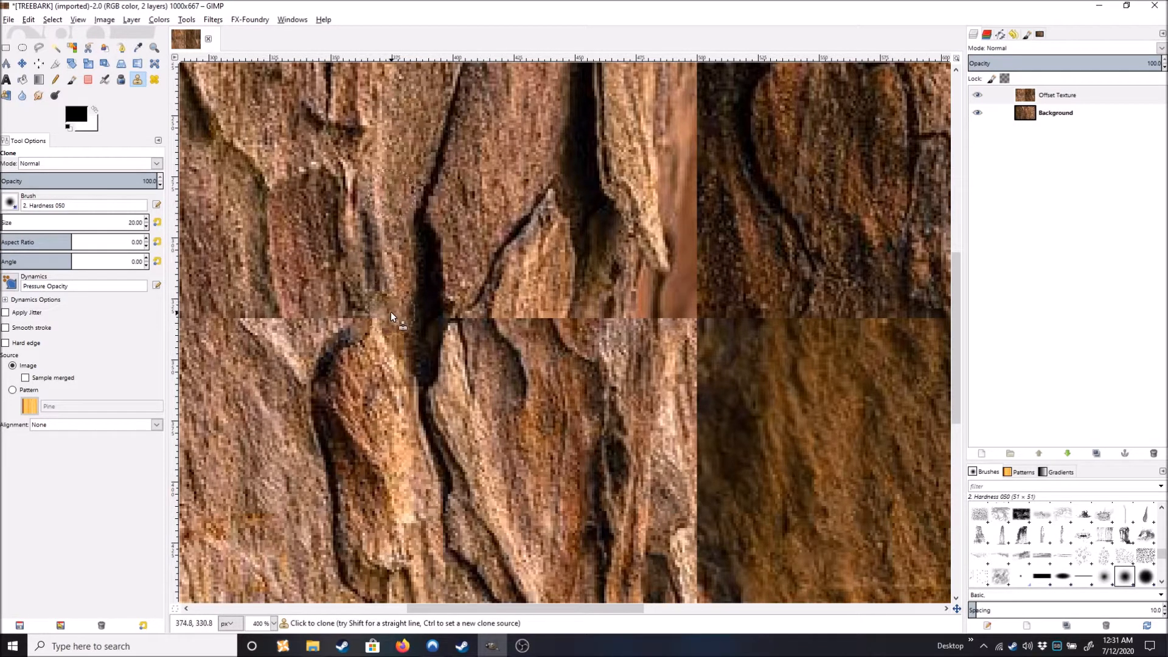
Clone brown bark over the pale wedge below the horizontal seam, beside the joined dark crevice.
scroll(429, 316, left, 3)
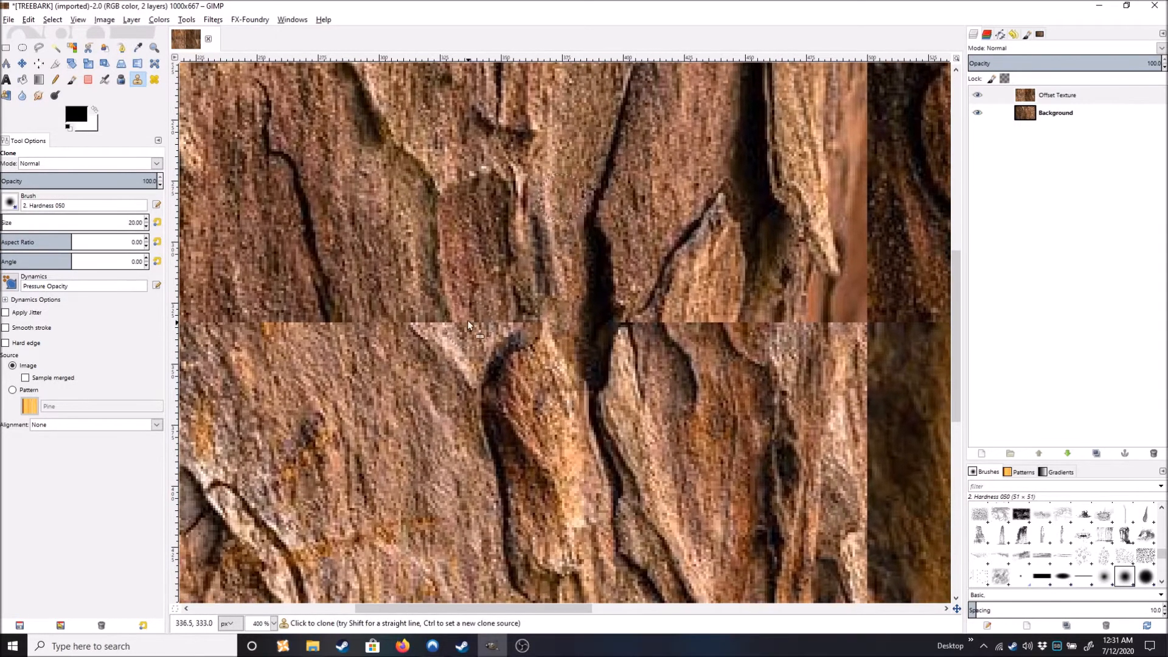
click(435, 319)
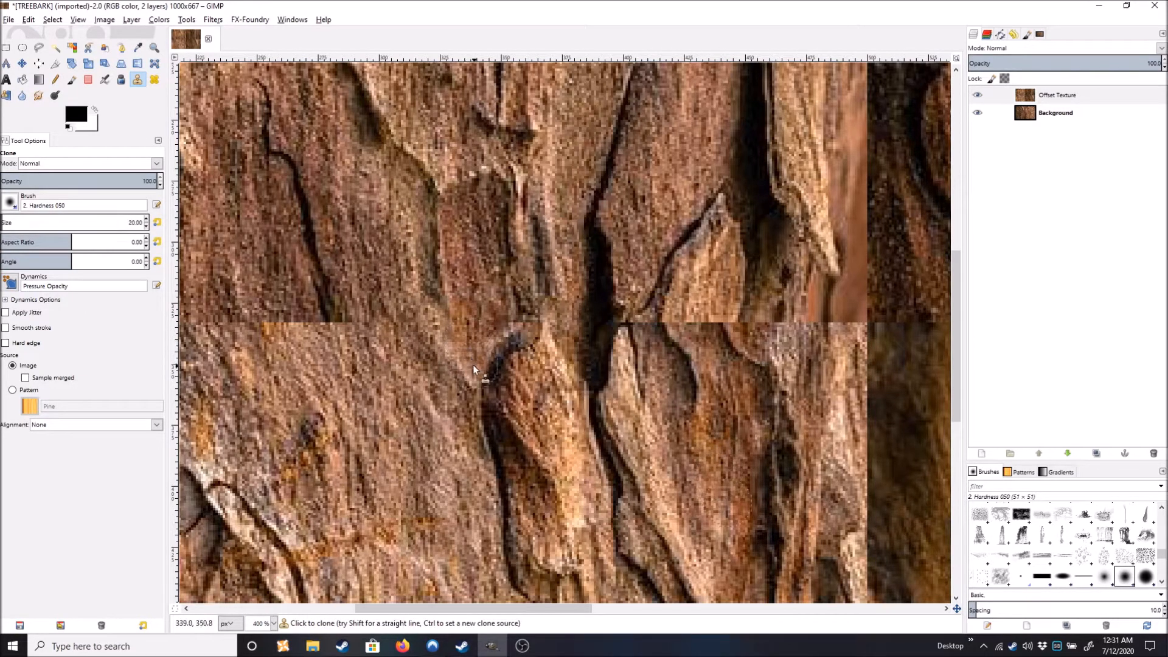
mouse_move(461, 338)
mouse_down()
mouse_move(505, 320)
mouse_move(472, 312)
mouse_up()
Clone the thin dark crack down across the horizontal seam and blend the bark on its left side into the lower texture.
scroll(547, 426, left, 5)
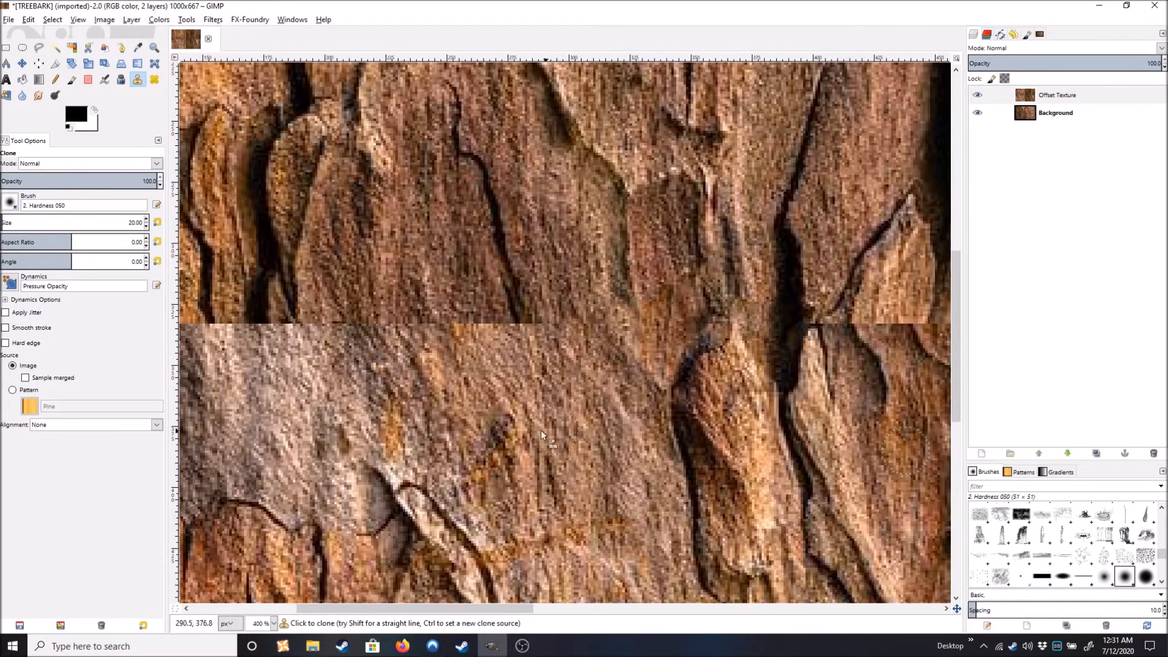
ctrl+scroll(533, 433, down, 2)
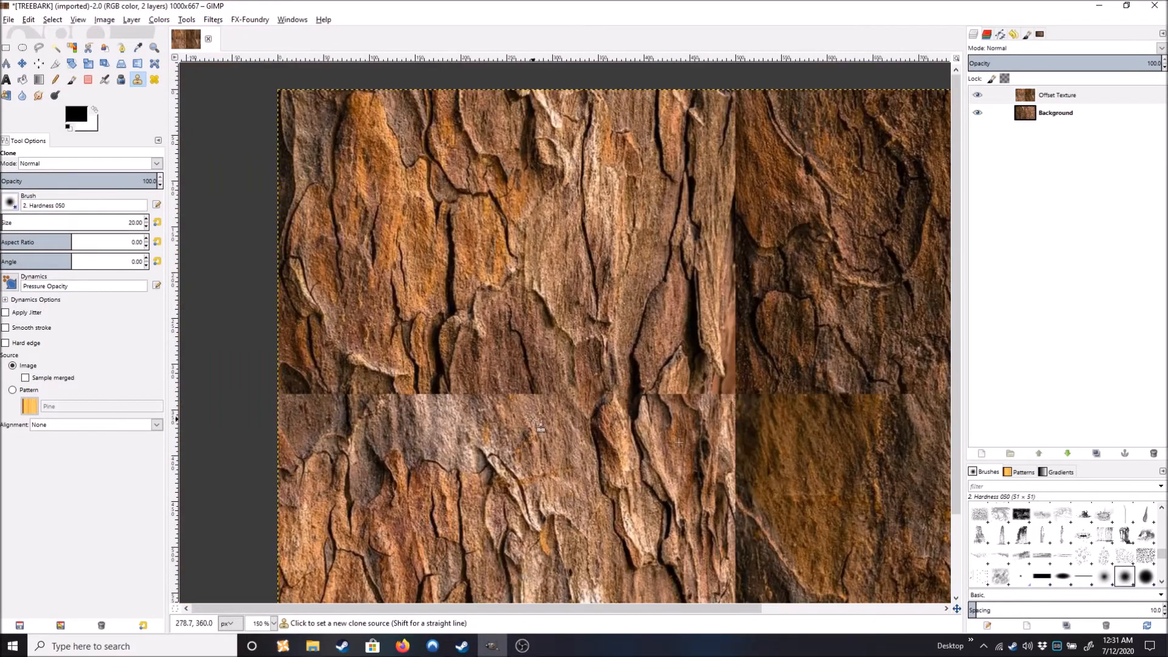
ctrl+scroll(533, 433, down, 2)
ctrl+scroll(533, 433, up, 4)
ctrl+scroll(535, 431, down, 2)
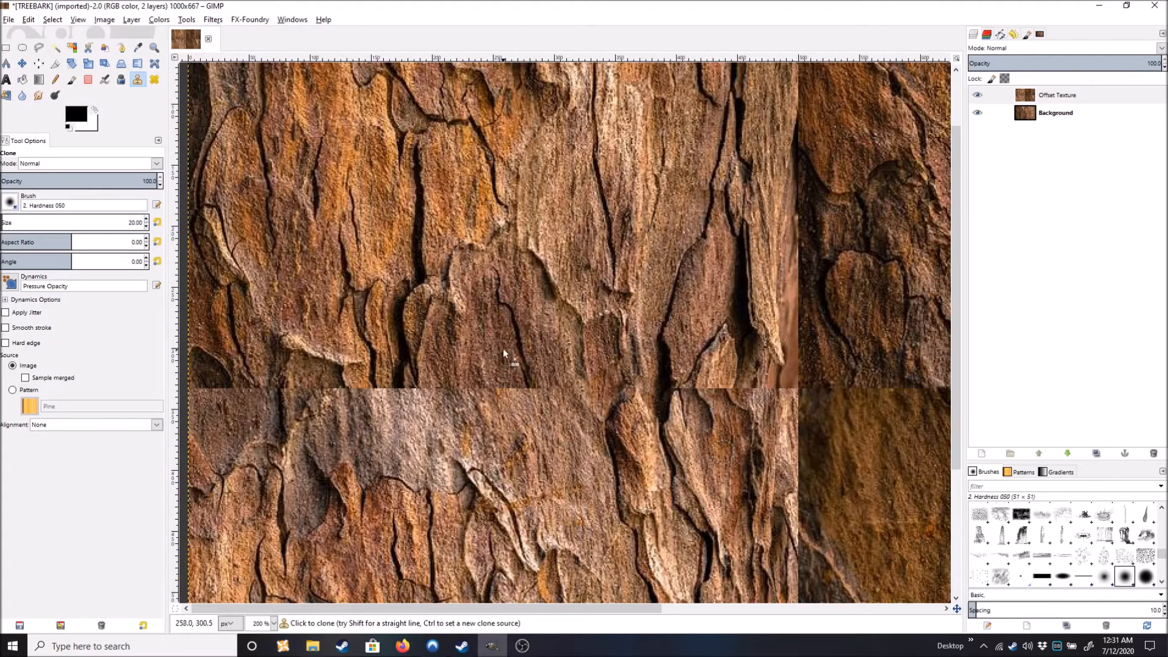
ctrl+scroll(513, 429, up, 2)
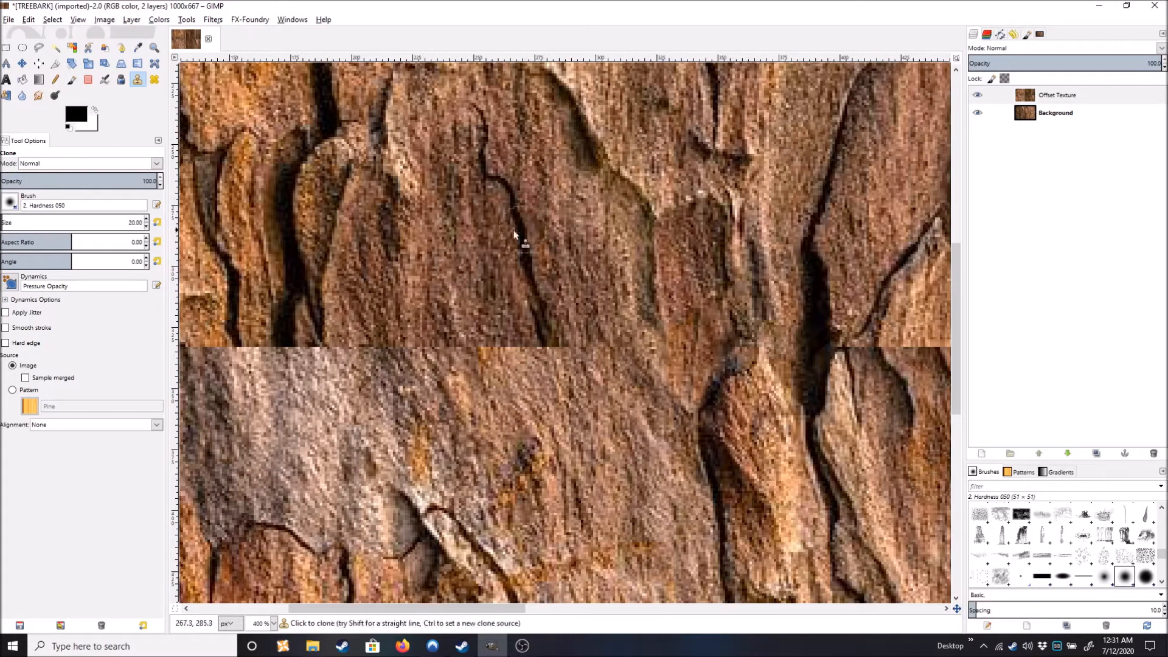
ctrl+click(526, 254)
mouse_move(547, 343)
mouse_down()
mouse_move(560, 378)
mouse_move(498, 353)
mouse_move(507, 357)
mouse_up()
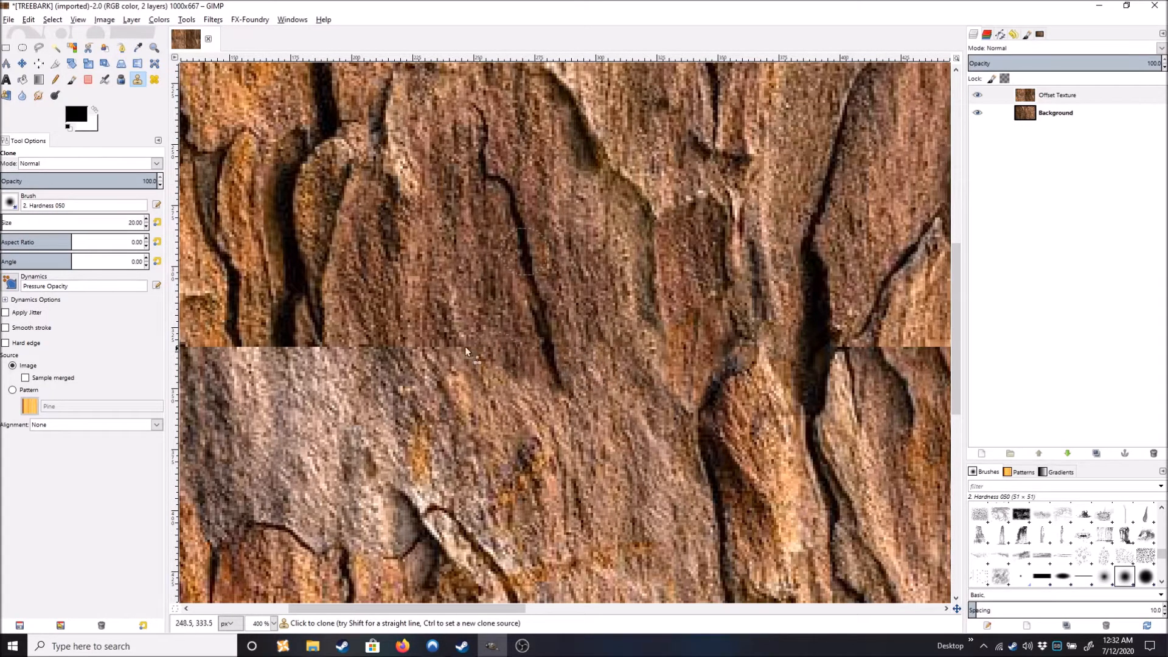
ctrl+click(452, 297)
drag(493, 366, 532, 388)
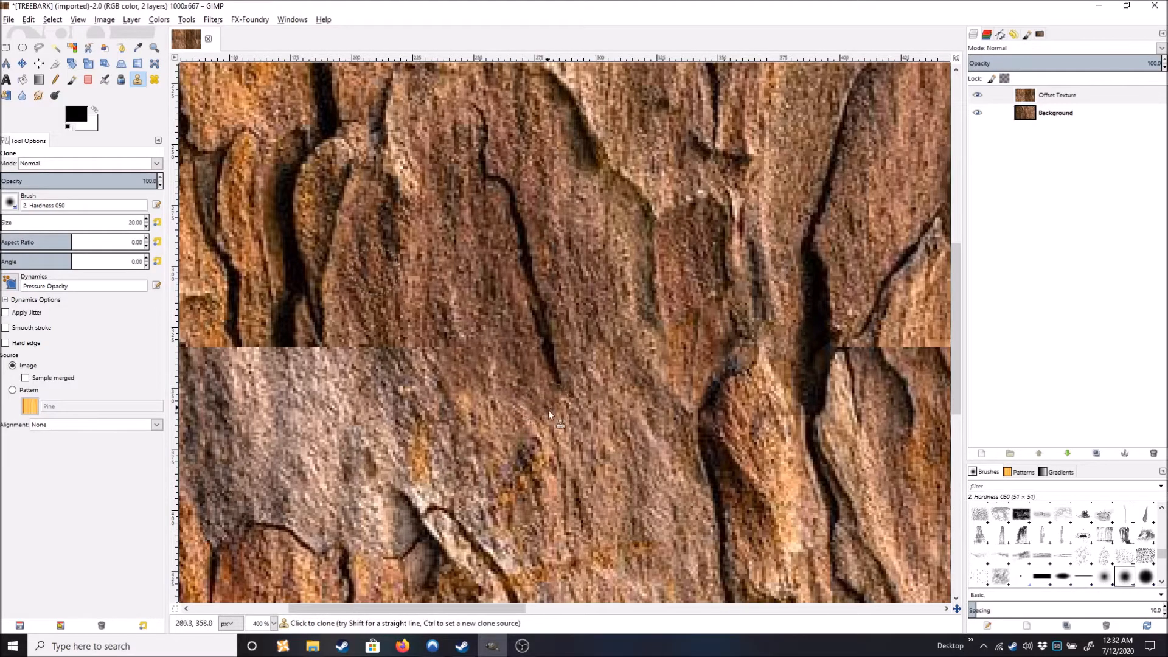
Extend the wide dark groove in the left half down across the seam into the pale bark with the Clone tool.
scroll(520, 480, down, 4)
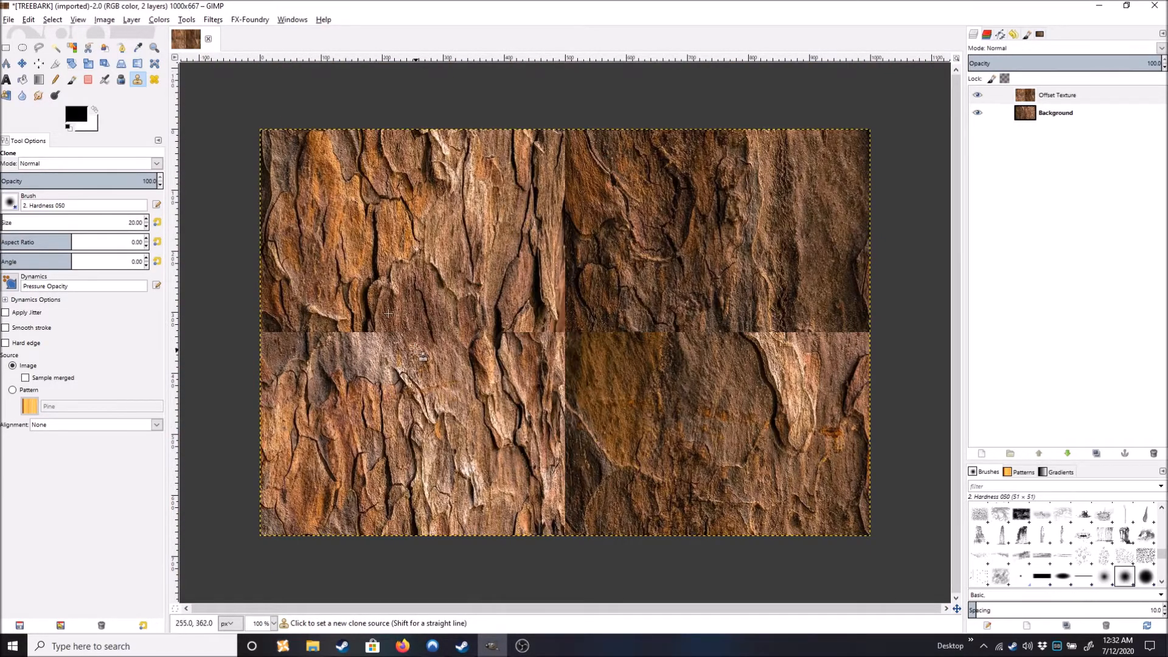
scroll(379, 299, up, 1)
scroll(355, 352, up, 3)
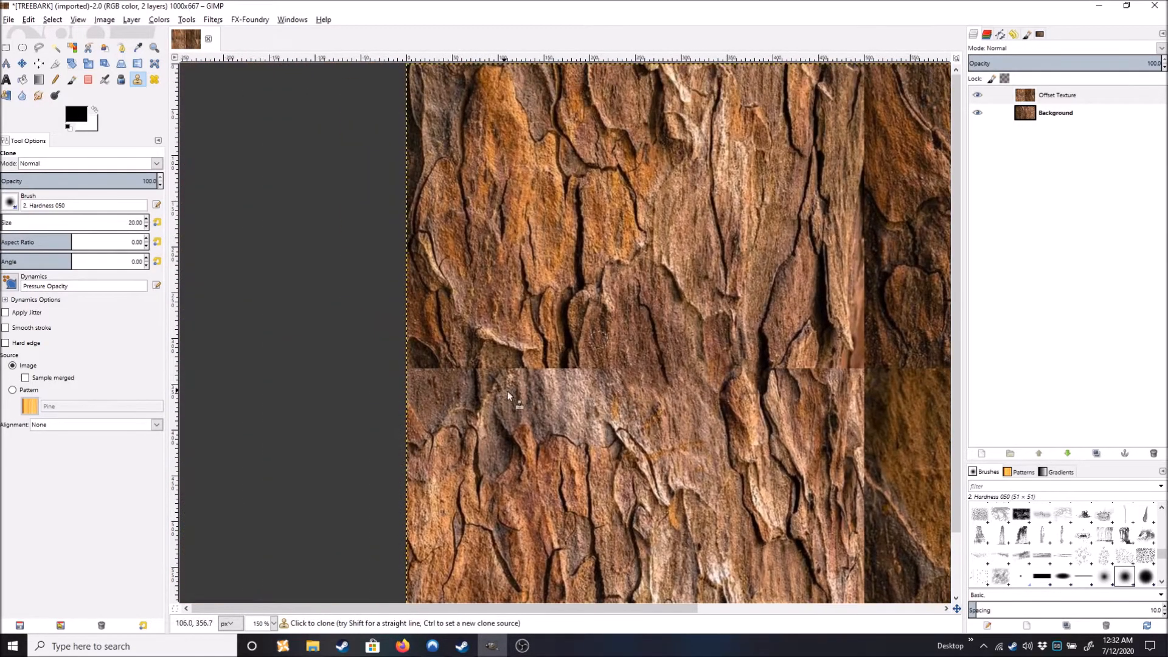
scroll(545, 350, down, 2)
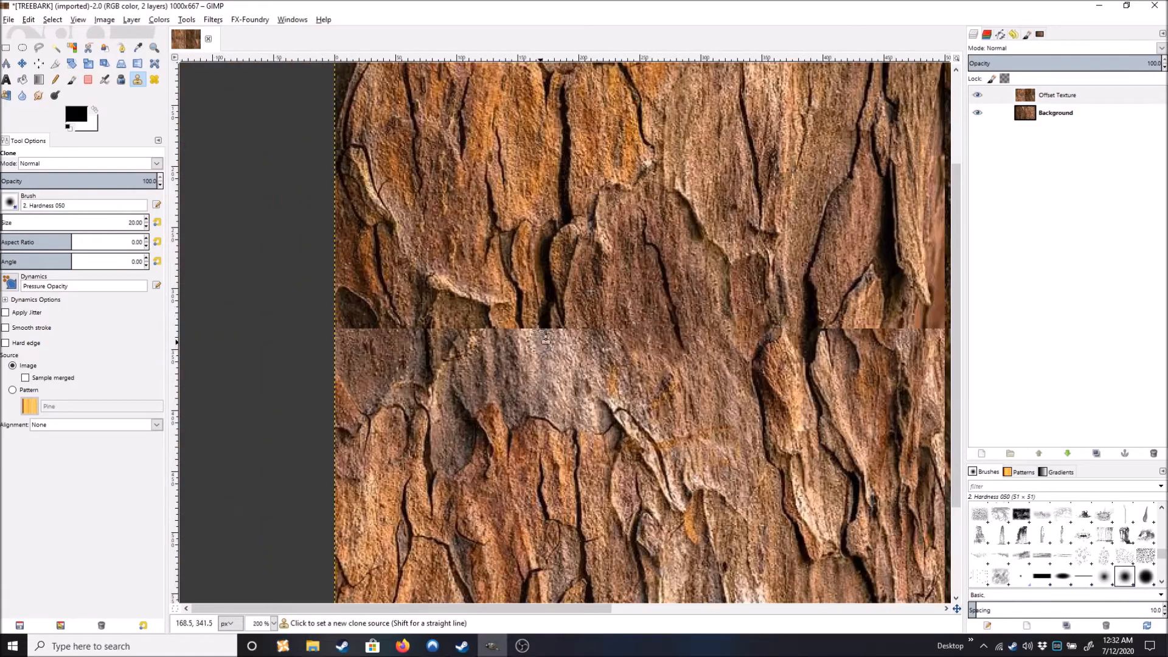
ctrl+click(563, 176)
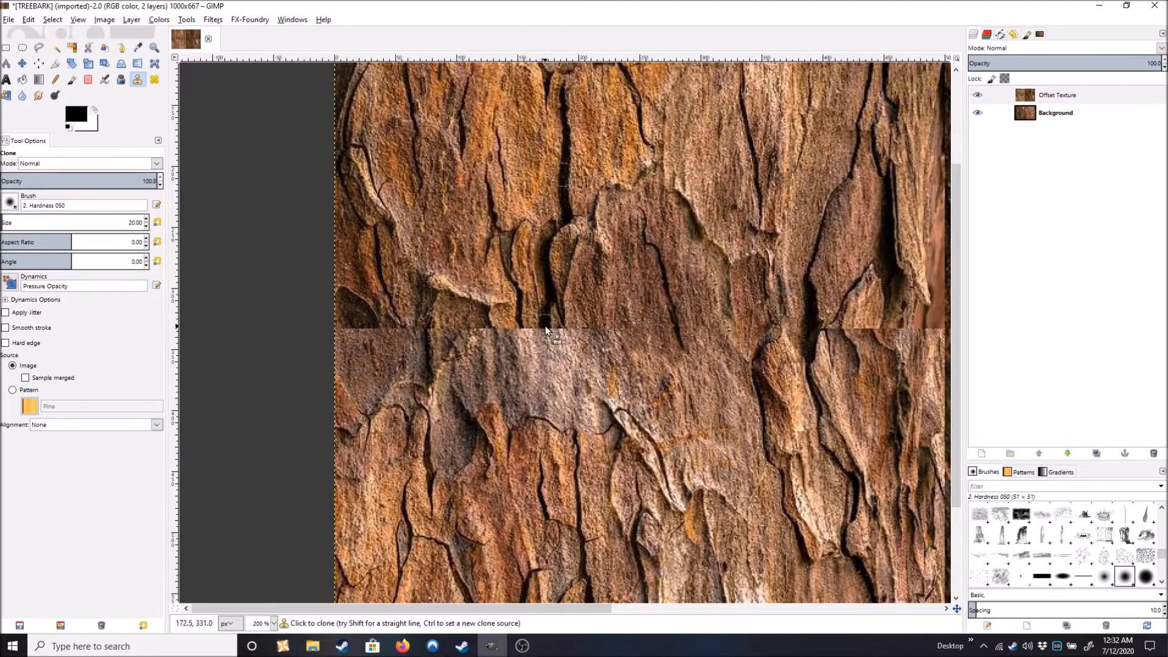
mouse_move(546, 337)
mouse_down()
mouse_move(549, 402)
mouse_move(552, 333)
mouse_move(559, 346)
mouse_move(557, 335)
mouse_move(576, 336)
mouse_move(561, 347)
mouse_move(563, 367)
mouse_move(560, 373)
mouse_up()
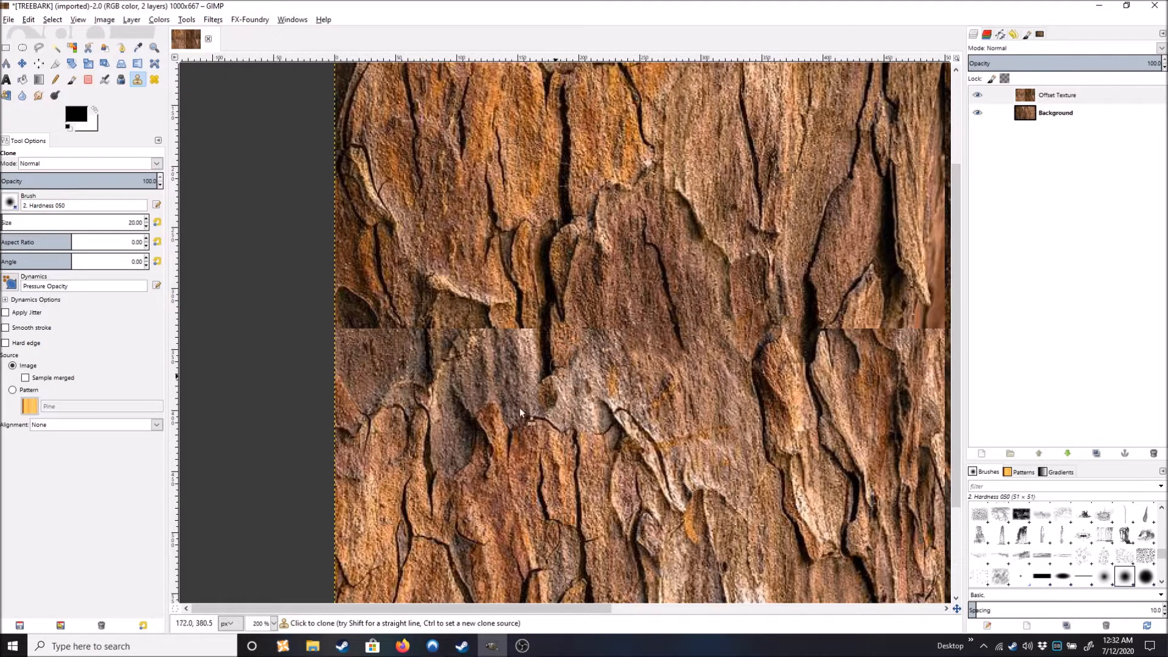
Clone orange and grey bark over the pale strip below the seam, directly left of the extended groove.
scroll(529, 355, up, 2)
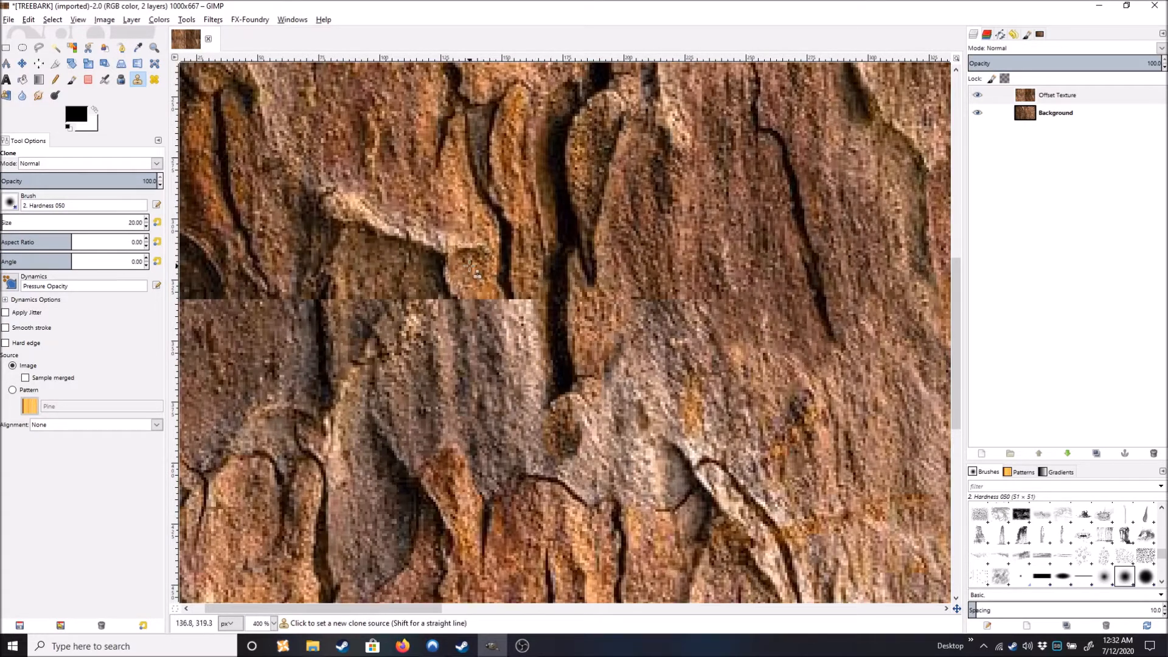
mouse_move(523, 330)
mouse_down()
mouse_move(513, 304)
mouse_move(526, 352)
mouse_up()
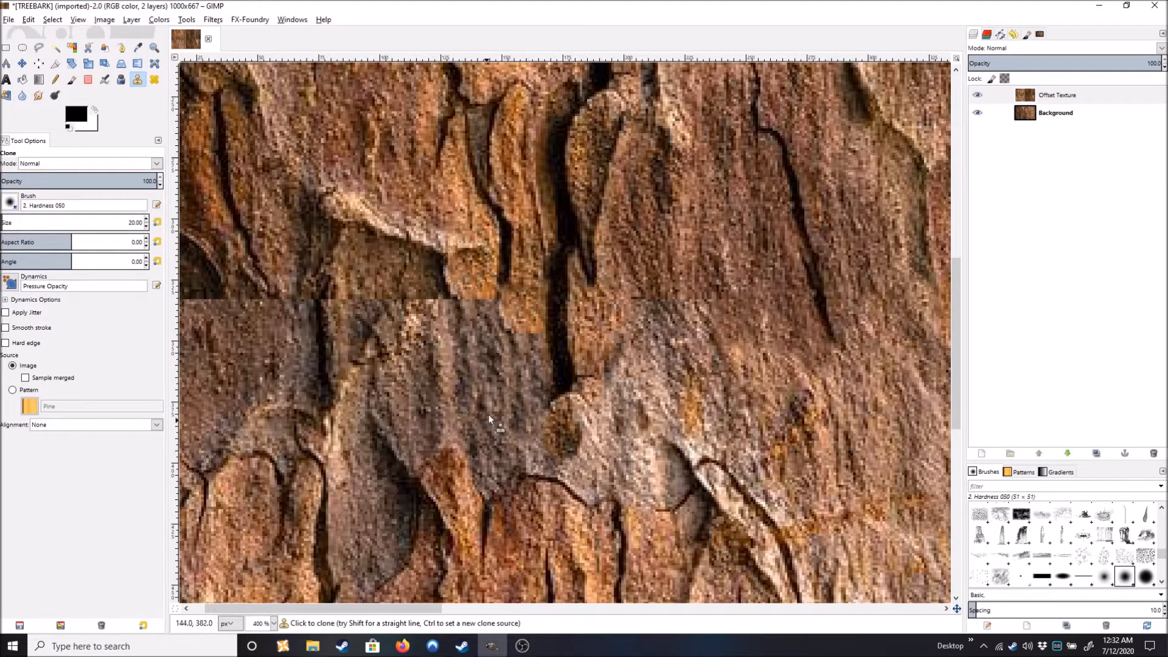
ctrl+click(480, 351)
Clone orange bark from above across the seam, beneath the right end of the light bark ledge.
scroll(515, 421, down, 4)
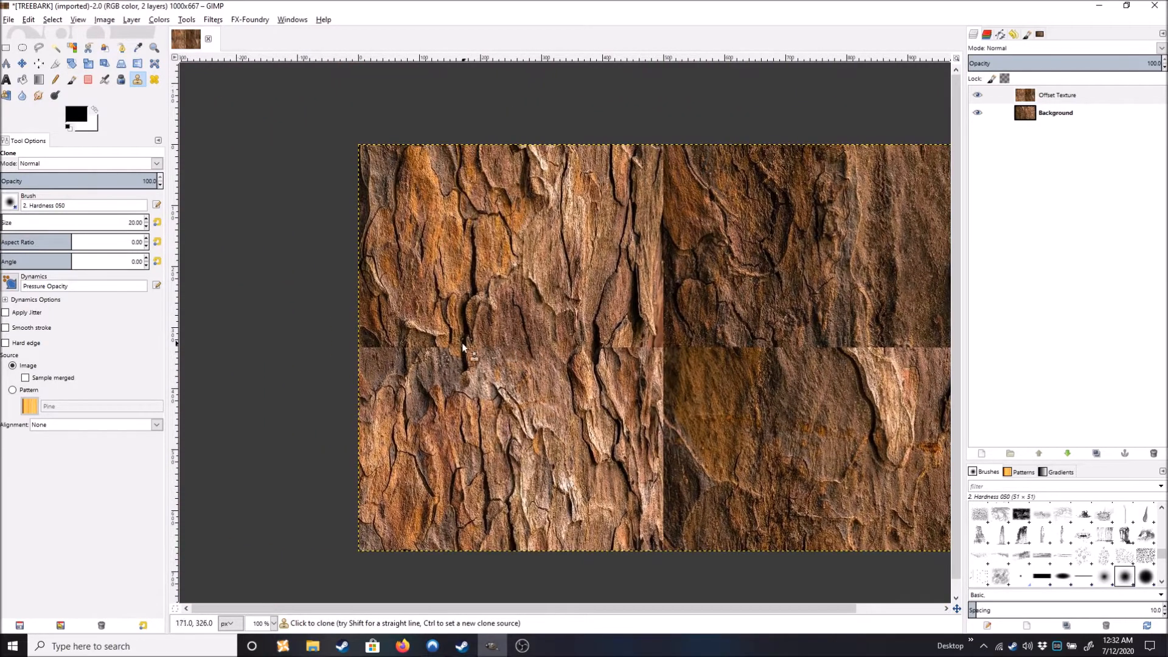
scroll(538, 344, up, 3)
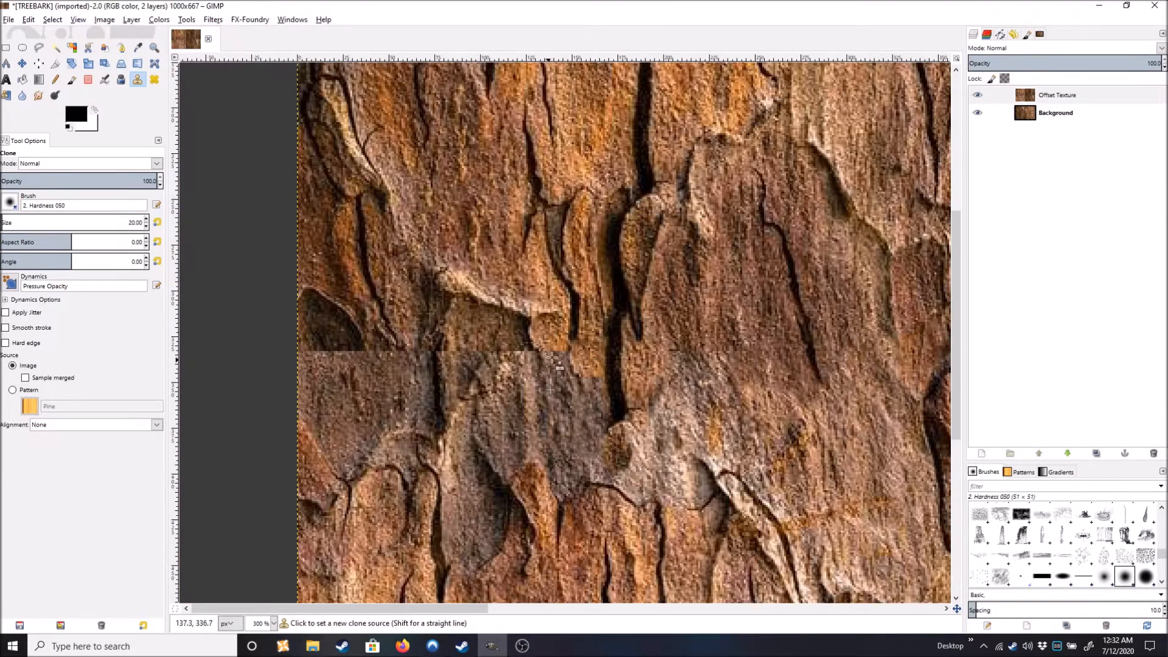
ctrl+click(587, 126)
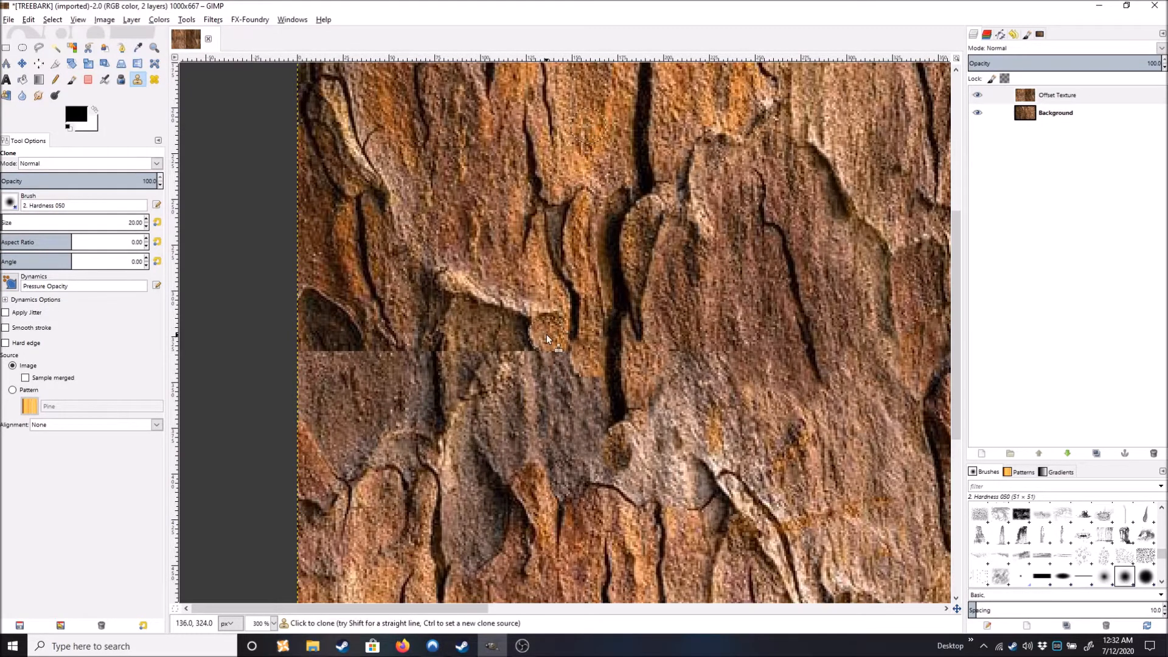
drag(542, 345, 555, 374)
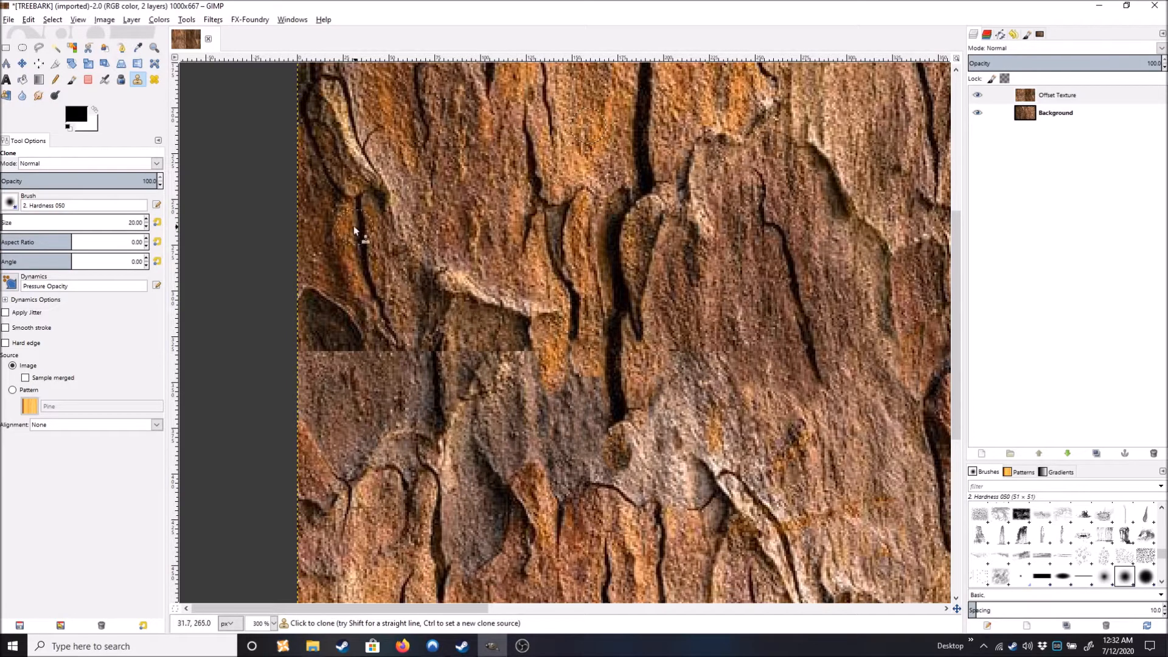
Clone brown bark over the seam in the shadowed area beneath the light bark ledge.
ctrl+click(435, 96)
scroll(496, 362, left, 5)
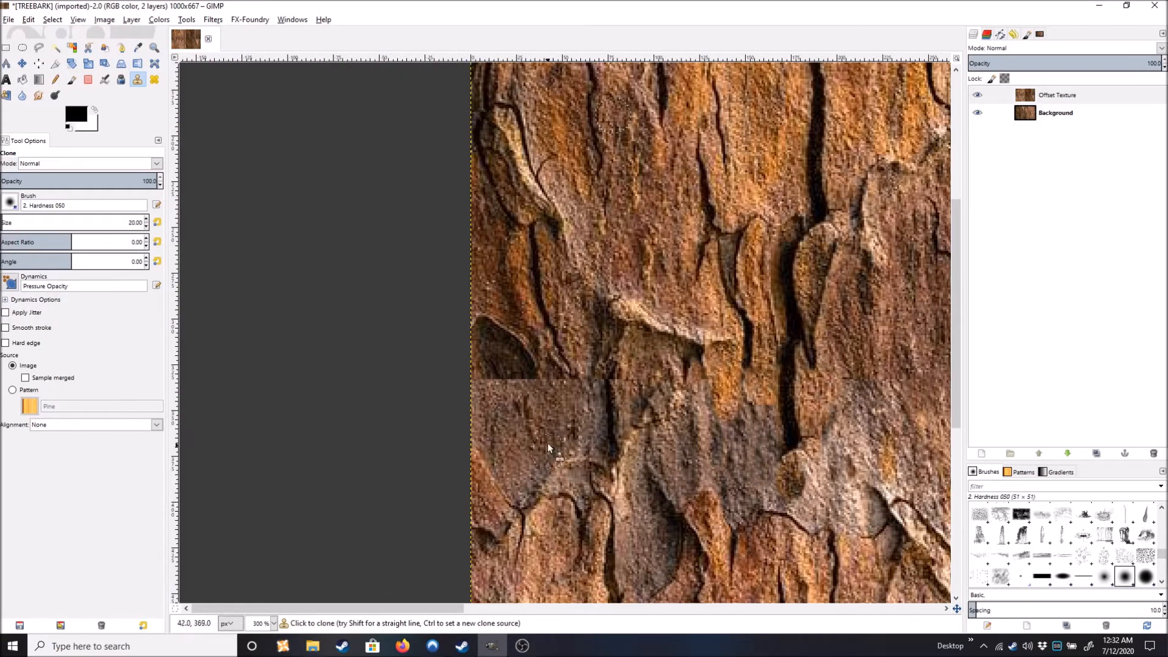
drag(678, 509, 659, 466)
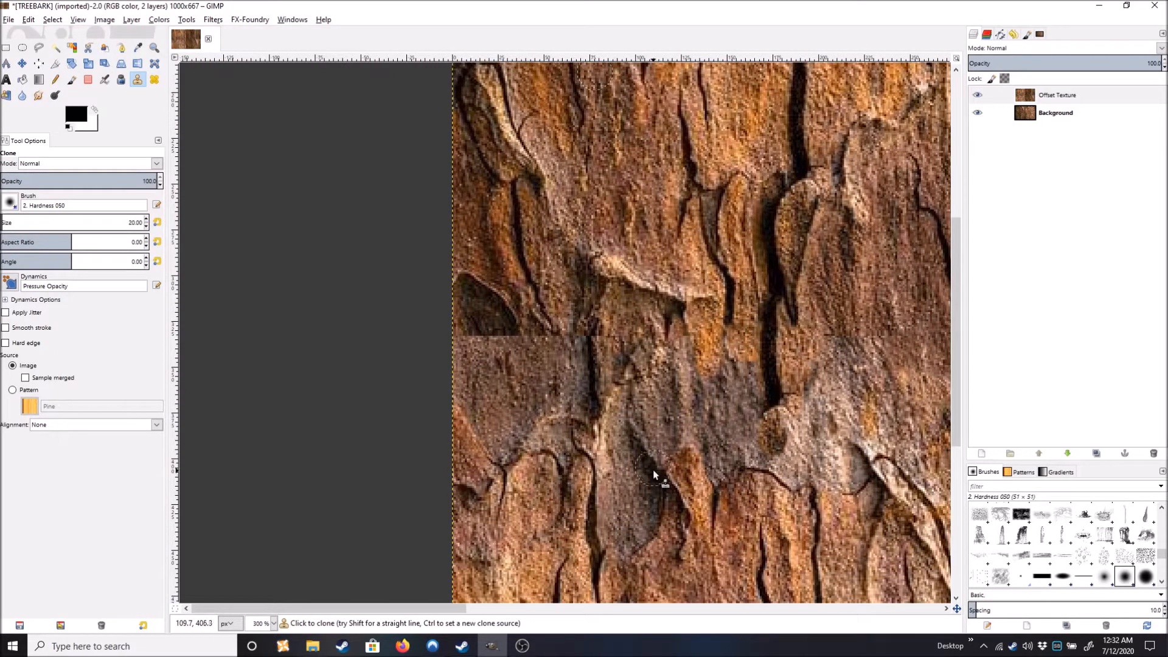
Clone a rounded lower end for the dark hollow at the image's left edge, covering the horizontal seam there.
ctrl+scroll(511, 320, down, 3)
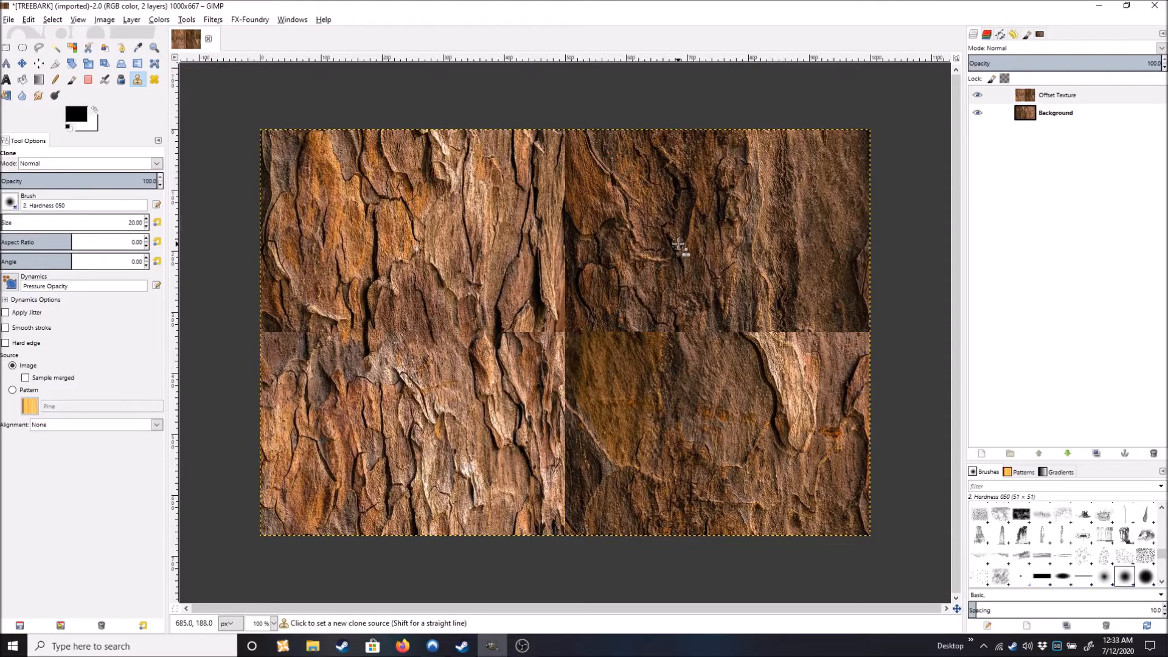
ctrl+scroll(264, 365, up, 5)
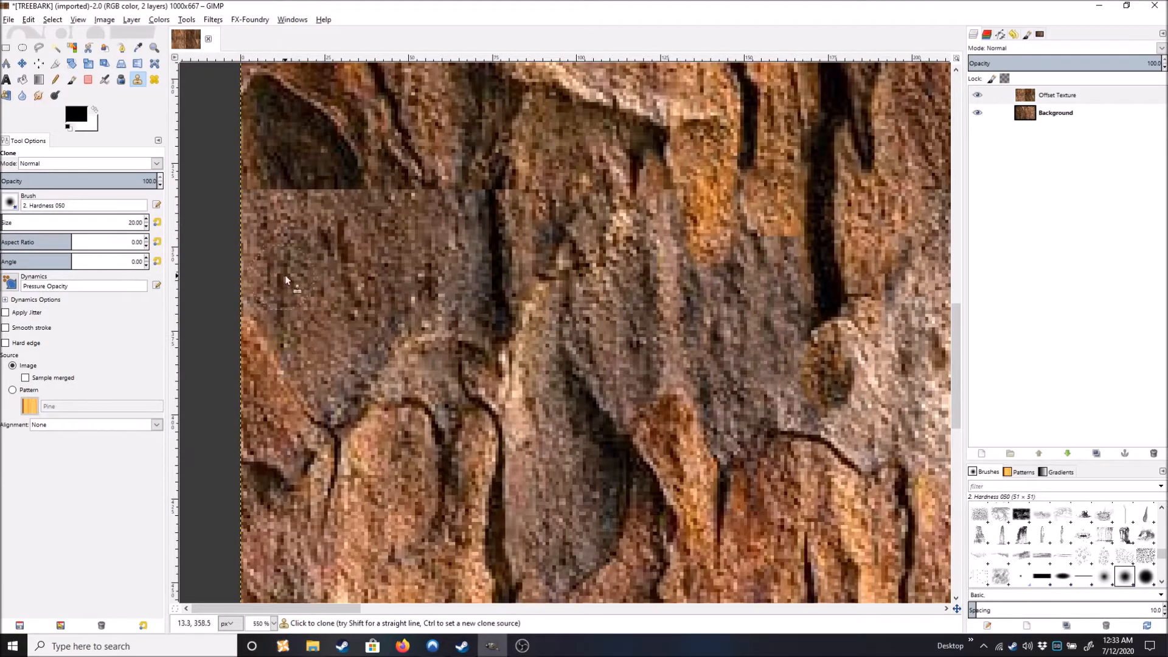
drag(285, 278, 331, 237)
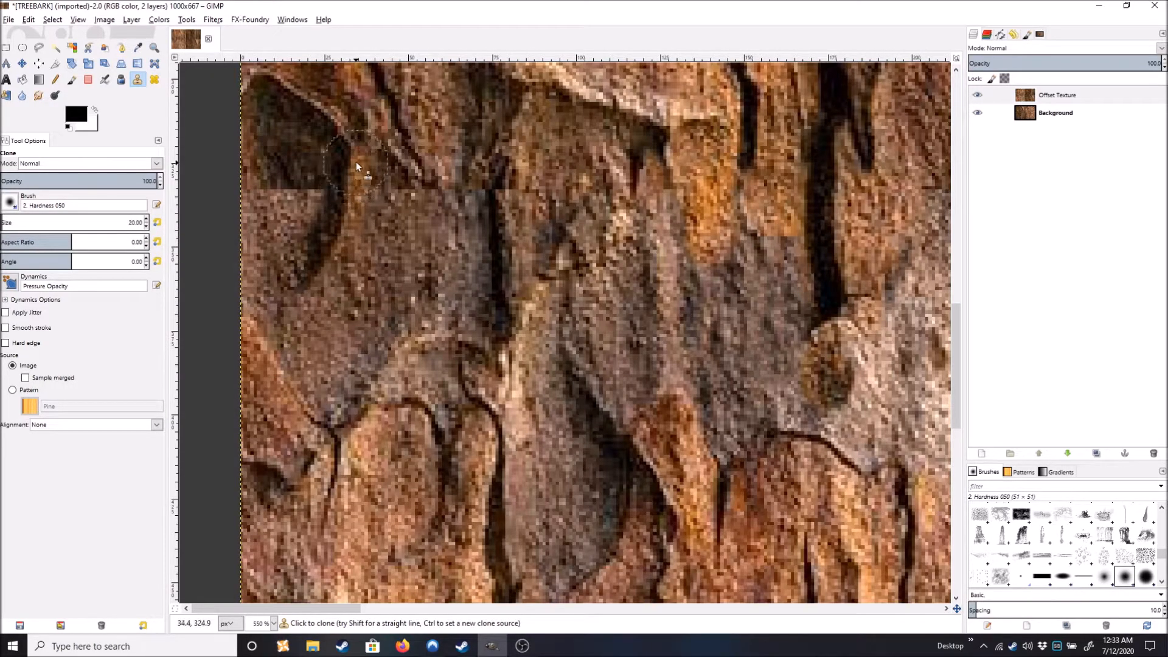
mouse_move(321, 209)
mouse_down()
mouse_move(292, 198)
mouse_move(310, 227)
mouse_move(284, 304)
mouse_up()
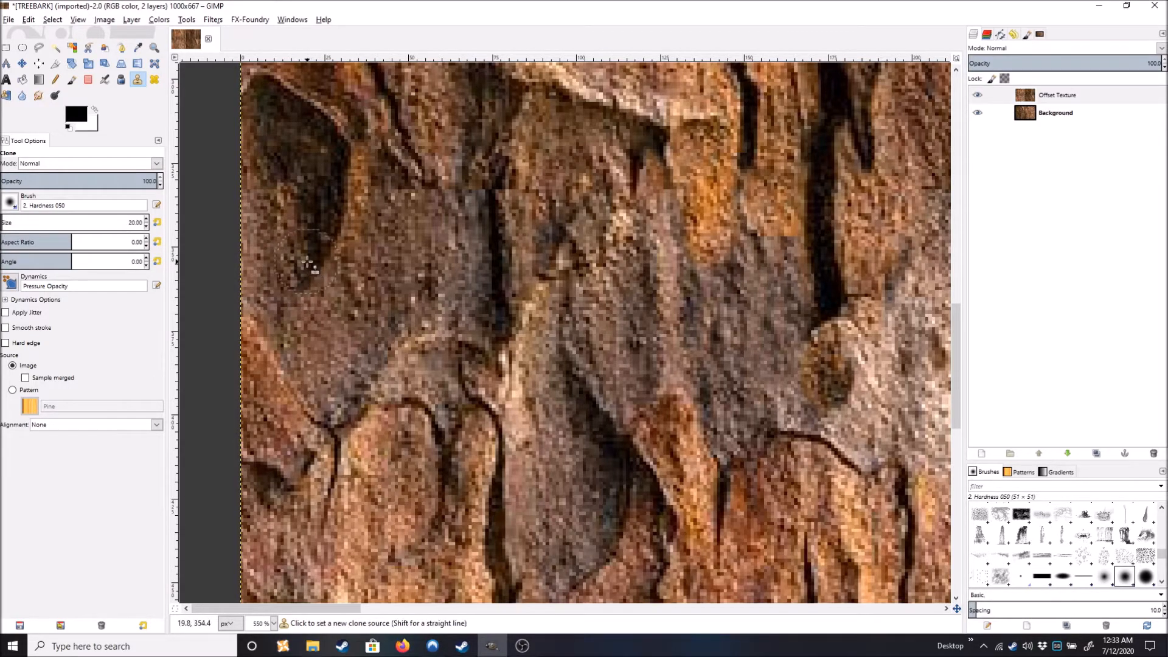
Clone bark over the remaining seam between the dark hollow and the light ledge, joining the vertical crack.
scroll(305, 260, down, 3)
drag(375, 256, 374, 309)
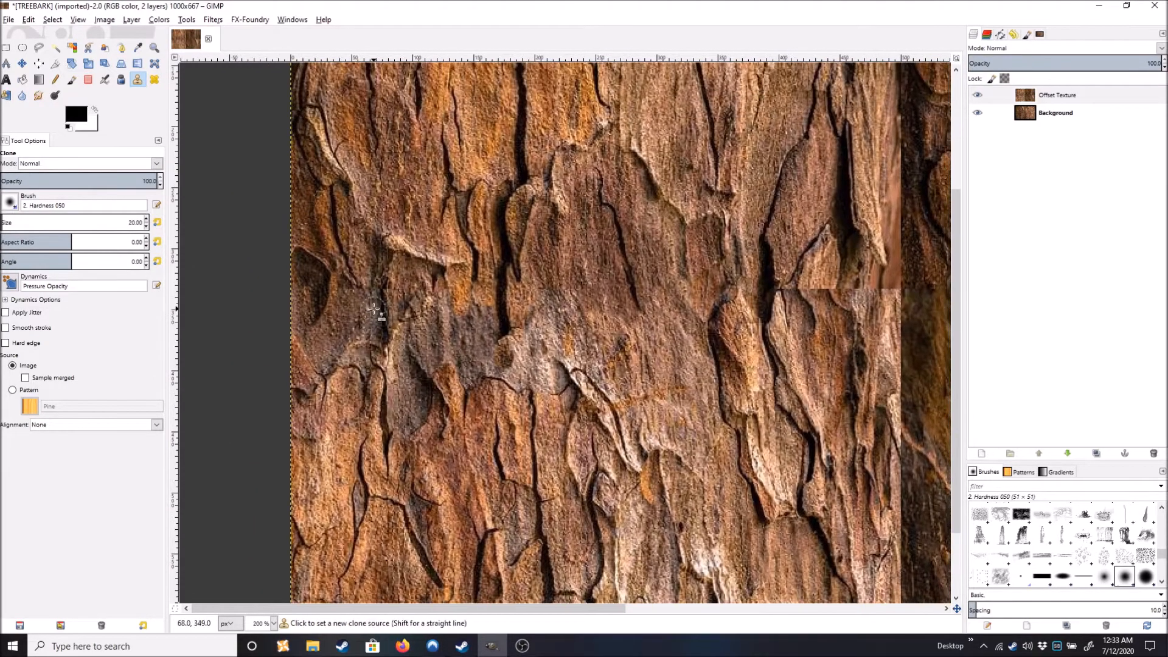
scroll(372, 307, up, 2)
ctrl+click(316, 345)
drag(310, 272, 309, 264)
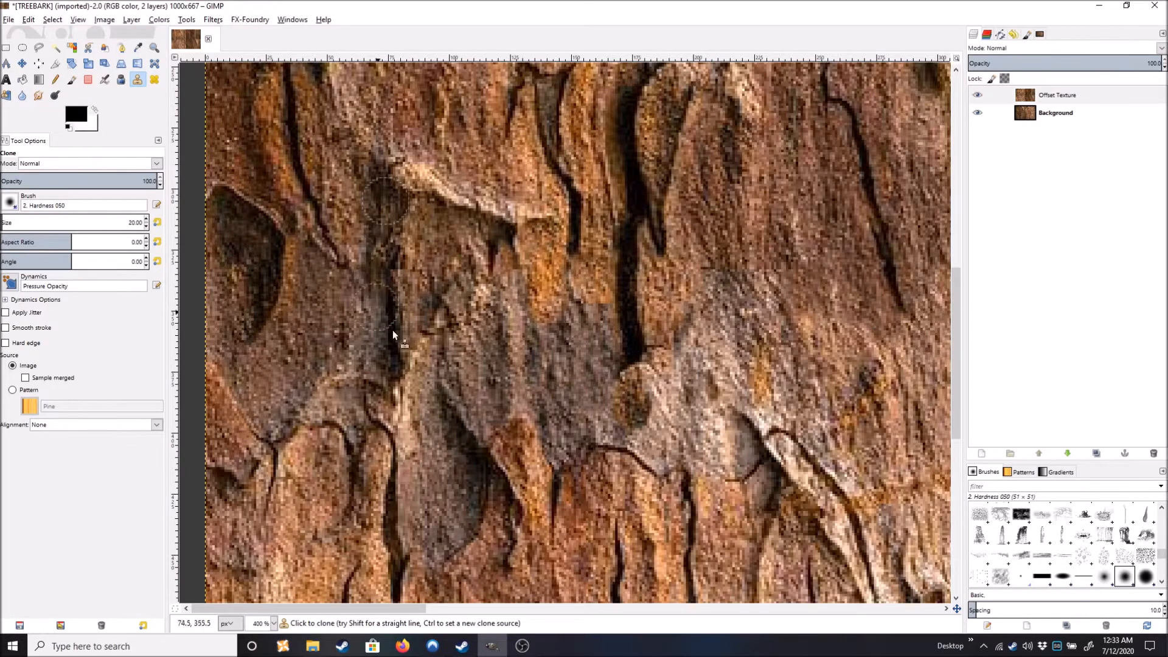
key(1)
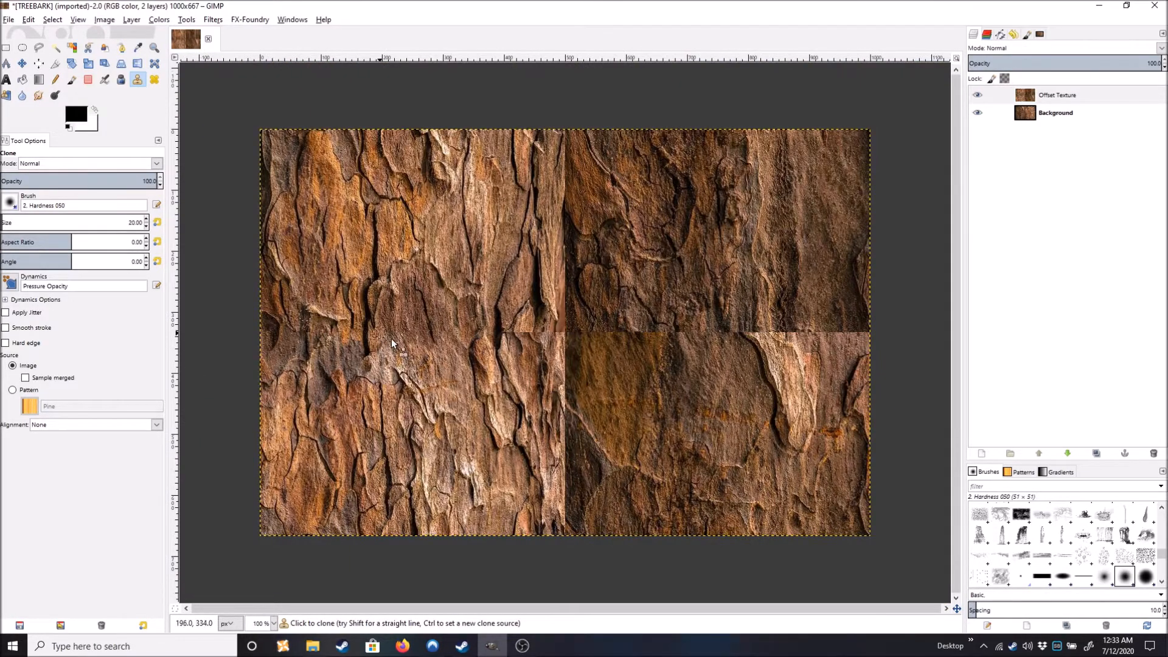
Lower the Clone tool's opacity to 48.1 and then 18.6 for softer blending of the cloned bark.
scroll(379, 332, up, 1)
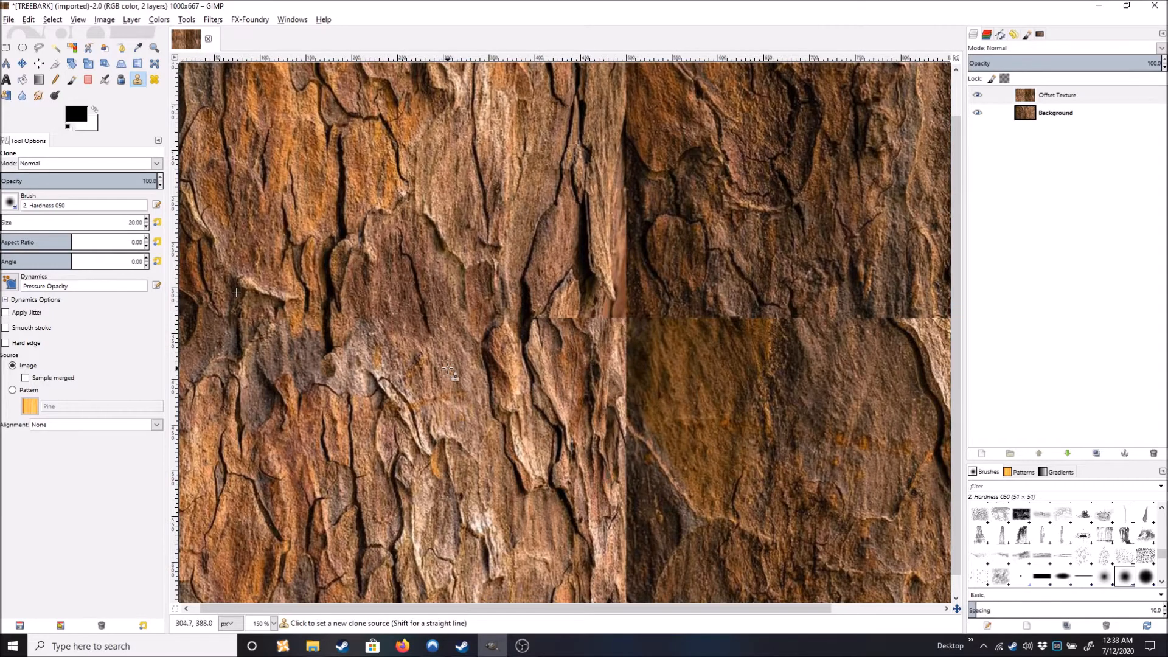
scroll(447, 369, up, 1)
drag(85, 183, 72, 181)
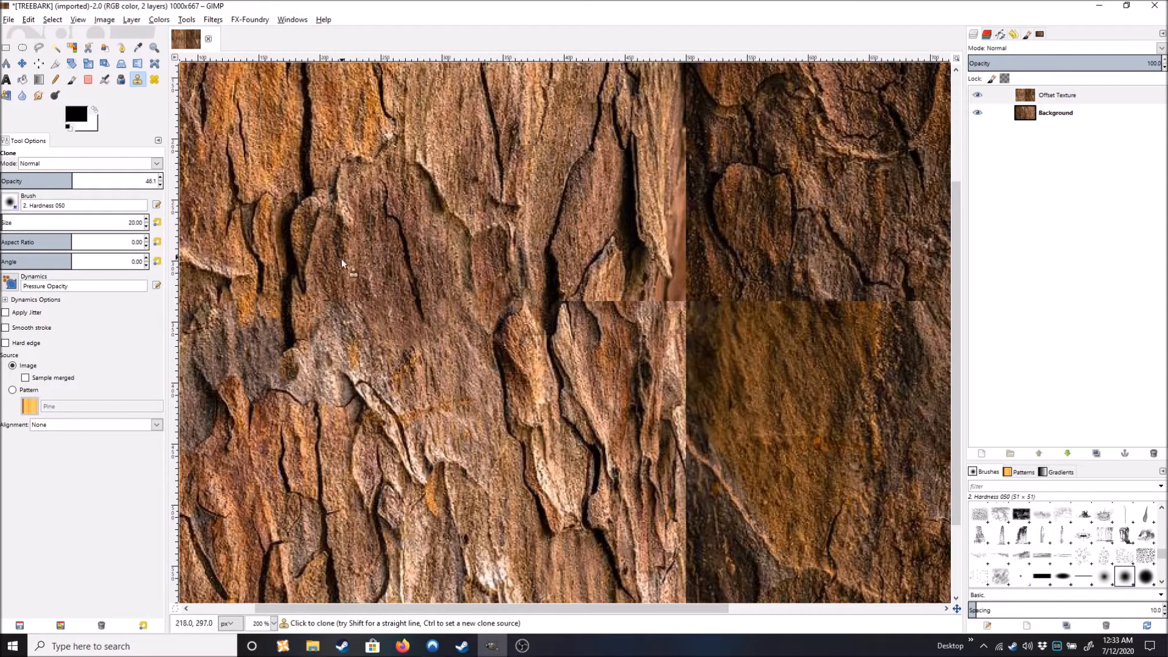
drag(61, 183, 29, 182)
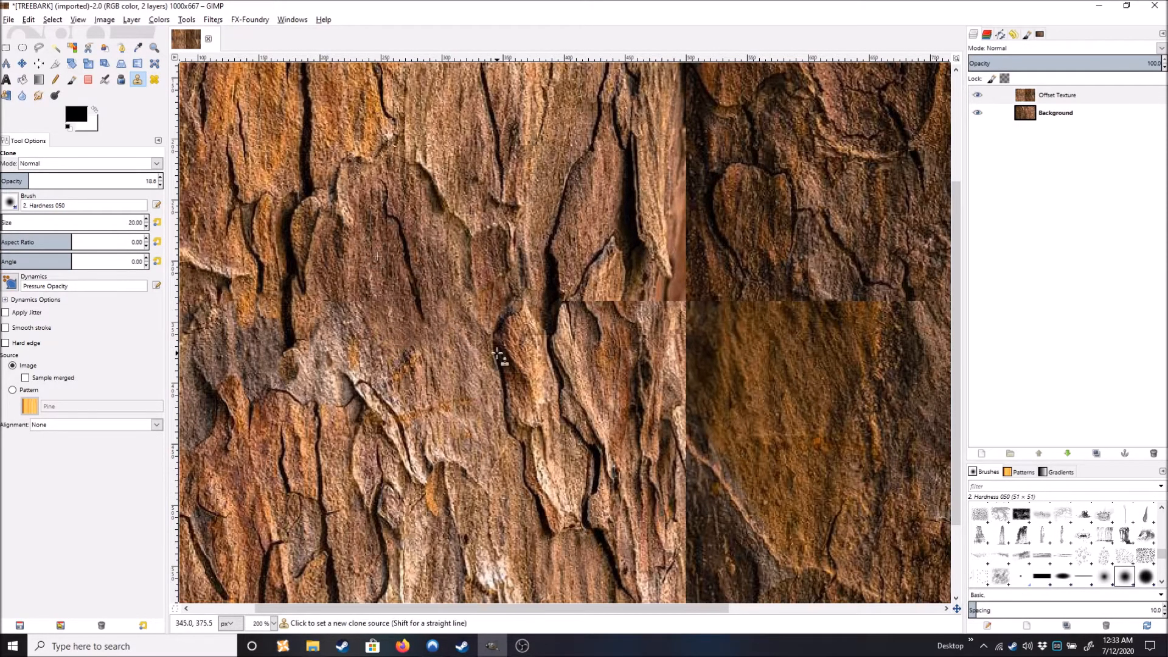
scroll(503, 357, down, 3)
scroll(524, 356, up, 5)
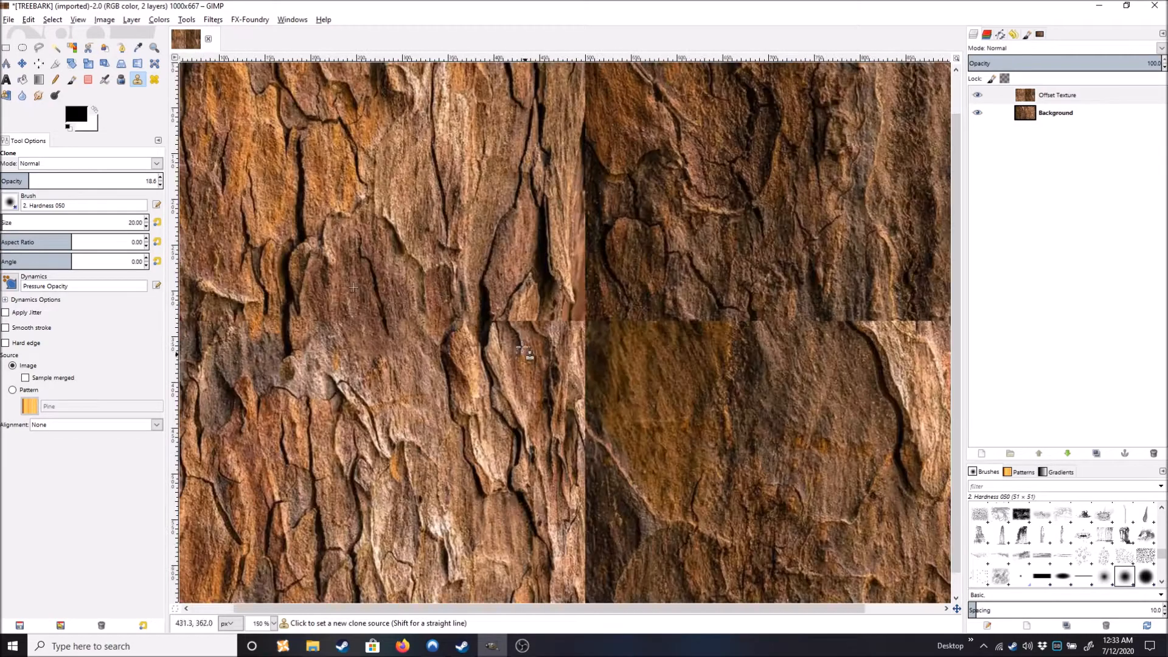
scroll(490, 340, right, 3)
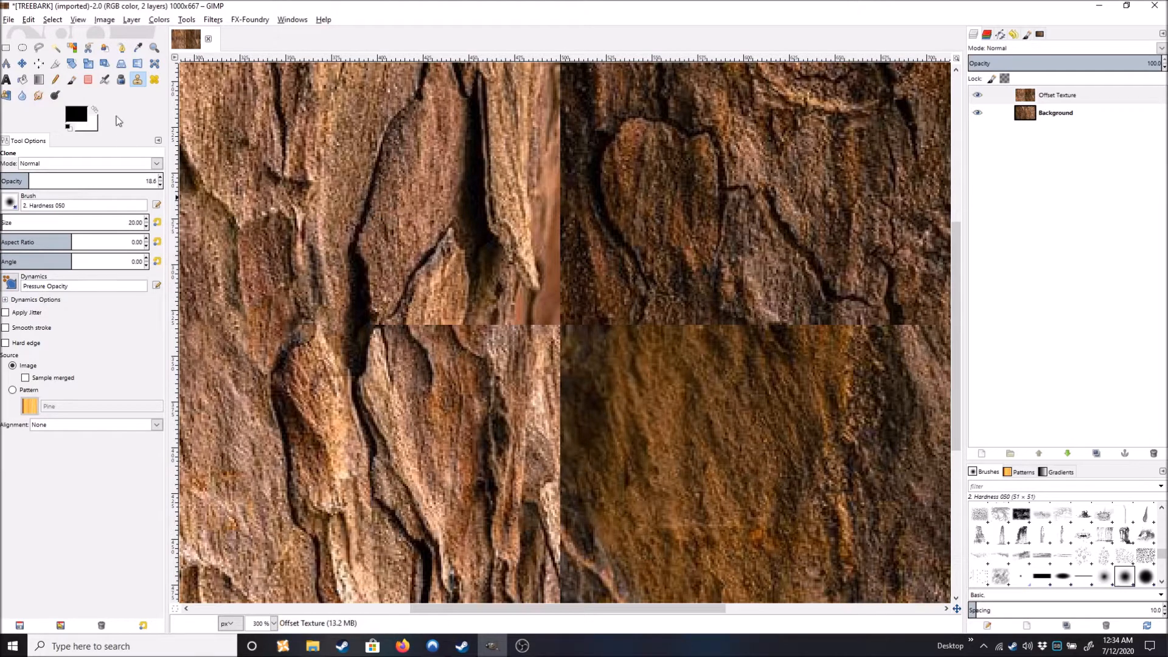
Restore the Clone opacity to 100 and clone brown bark over the horizontal seam beneath the small pointed bark flake.
drag(26, 179, 289, 181)
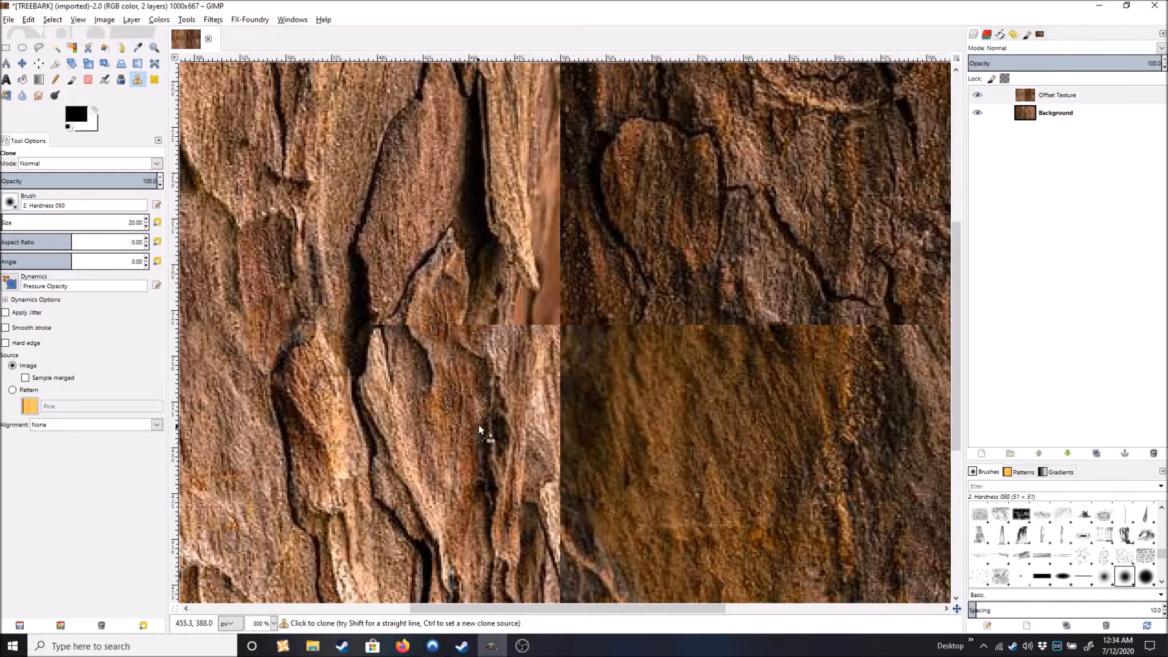
key(ctrl)
ctrl+click(392, 263)
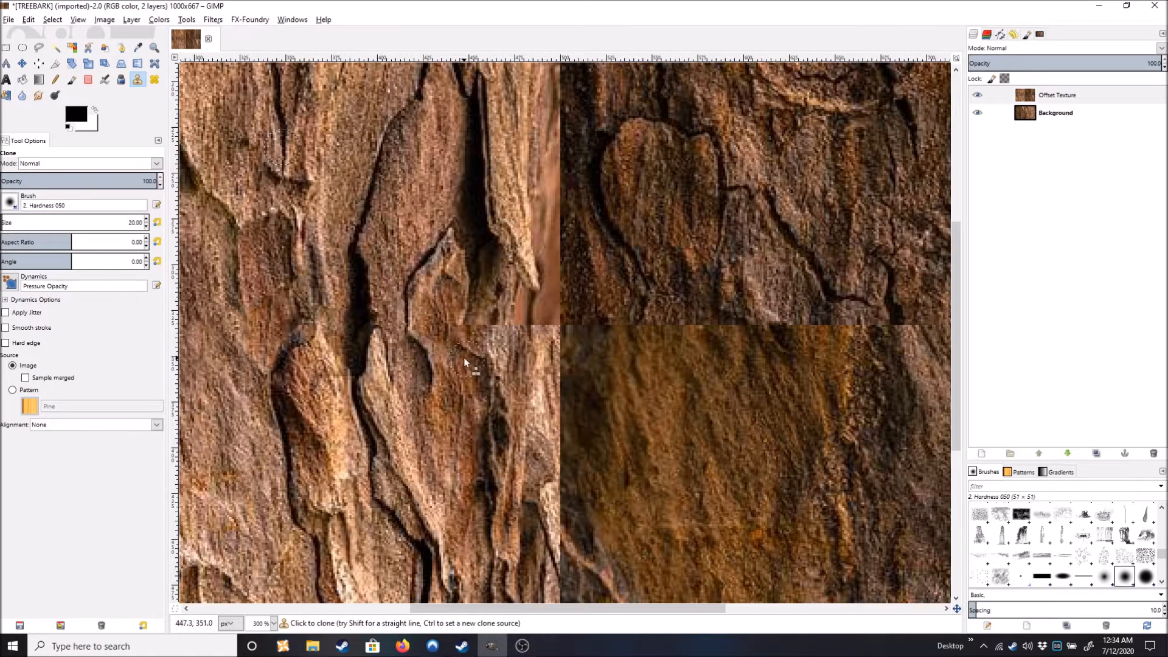
Clone orange-brown bark from the dark lower-right quadrant over the horizontal seam at the base of the dark crack.
drag(544, 383, 516, 400)
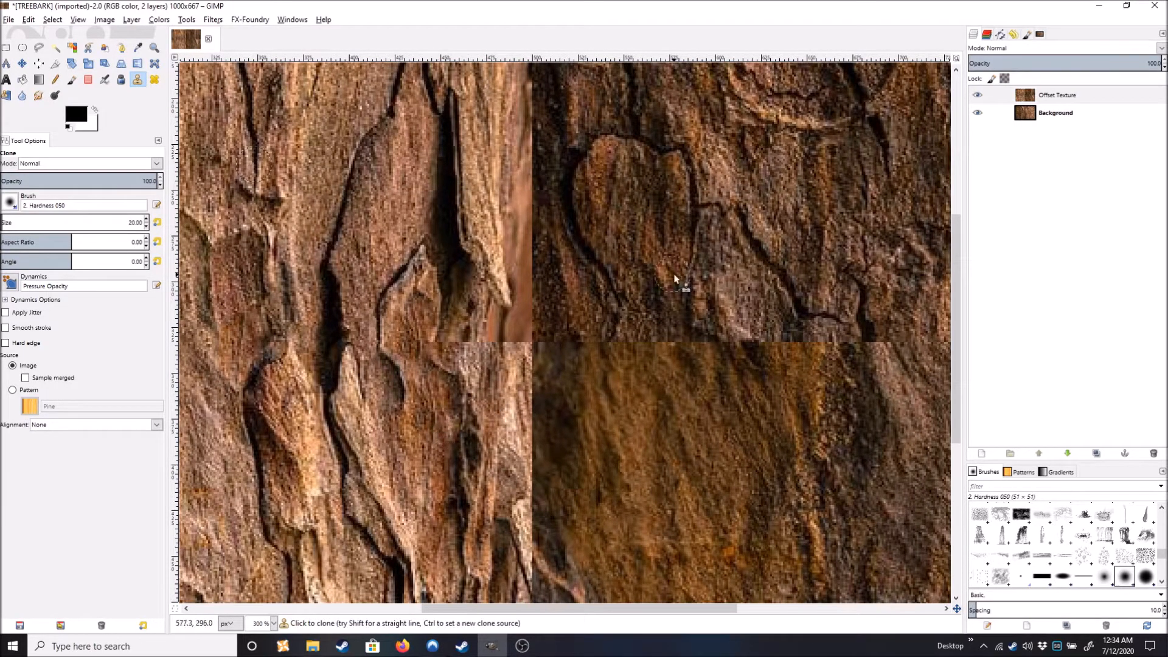
ctrl+click(804, 363)
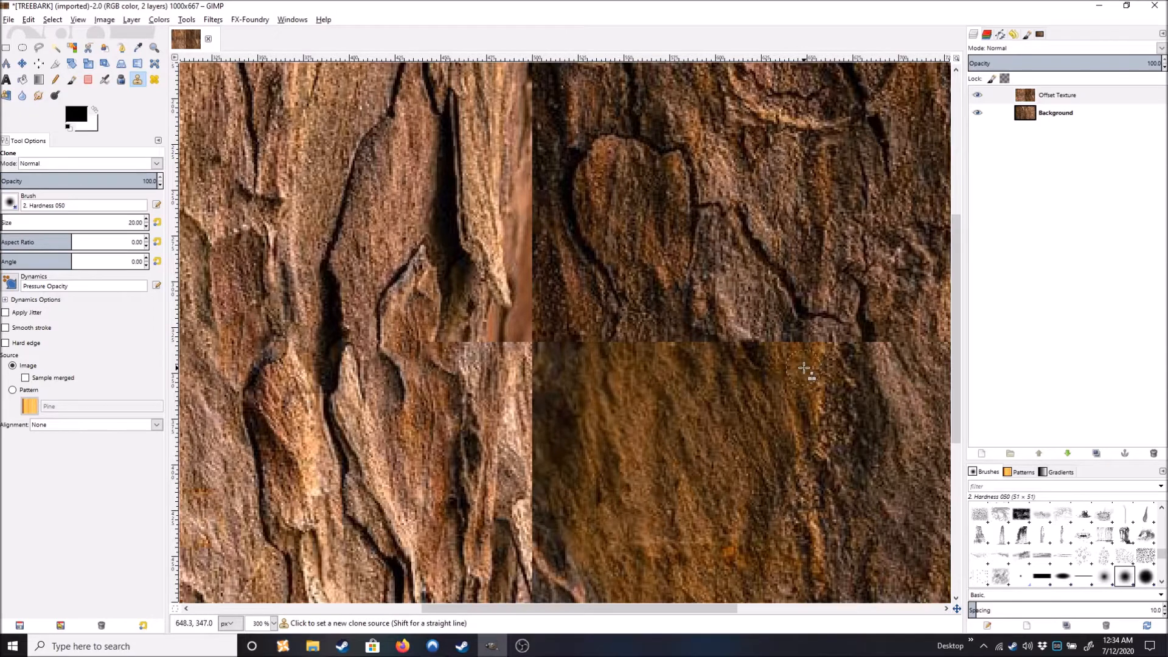
drag(447, 336, 458, 312)
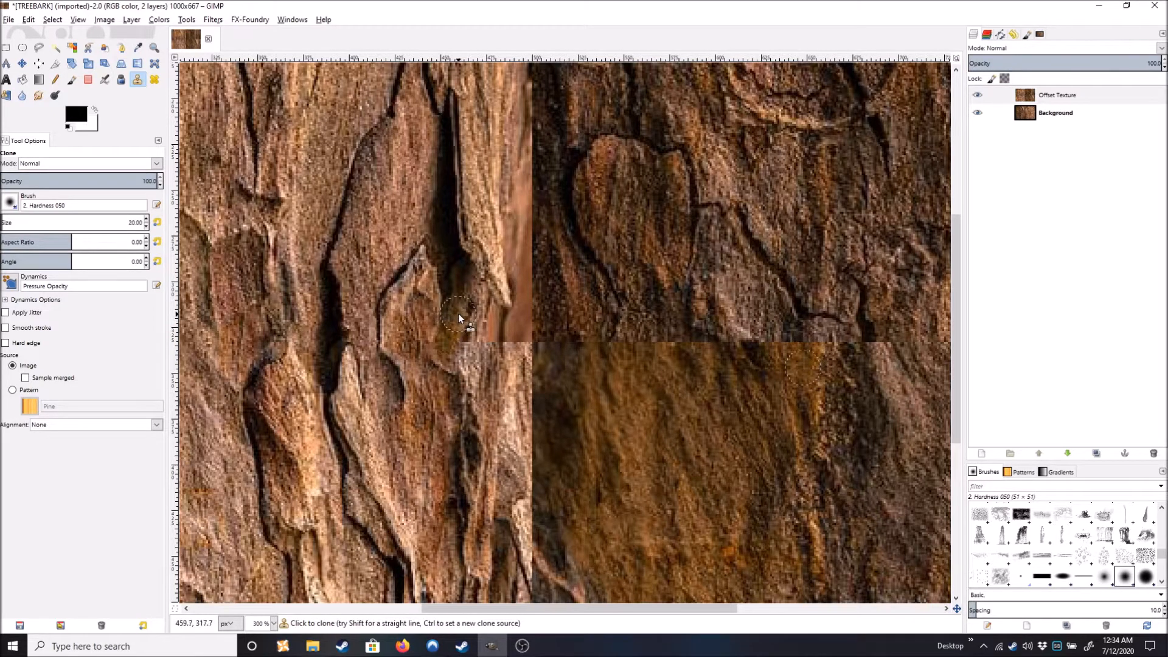
Clone light bark from below upward across the horizontal seam, just left of the vertical centre seam.
drag(518, 451, 456, 414)
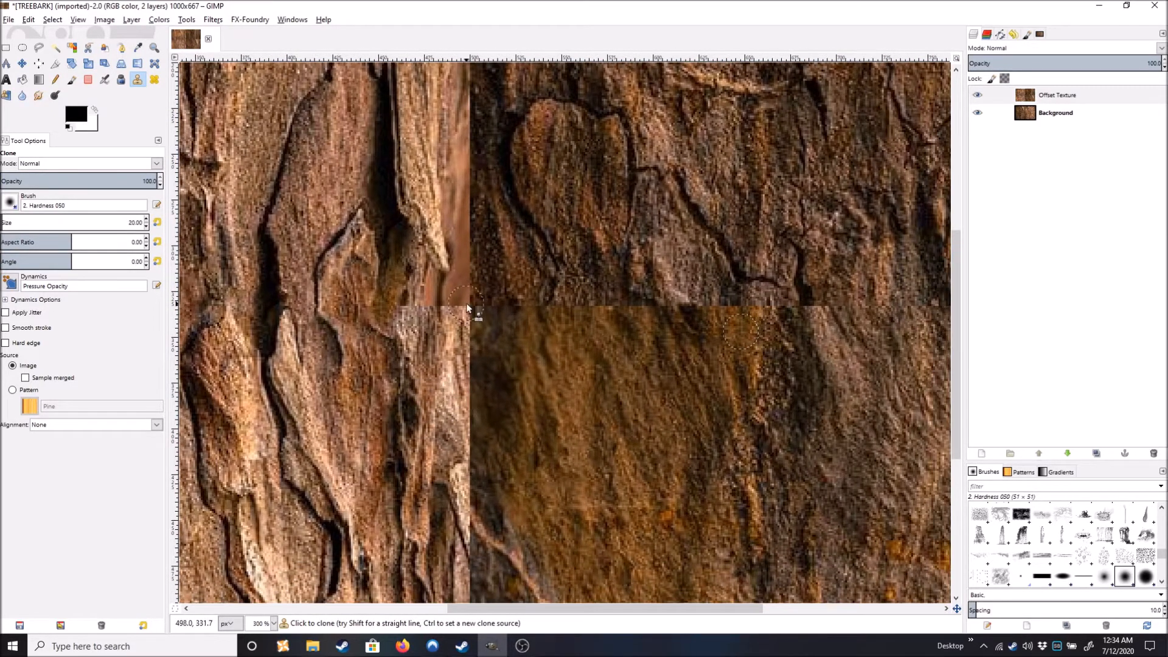
ctrl+click(448, 398)
drag(456, 298, 456, 284)
ctrl+click(417, 159)
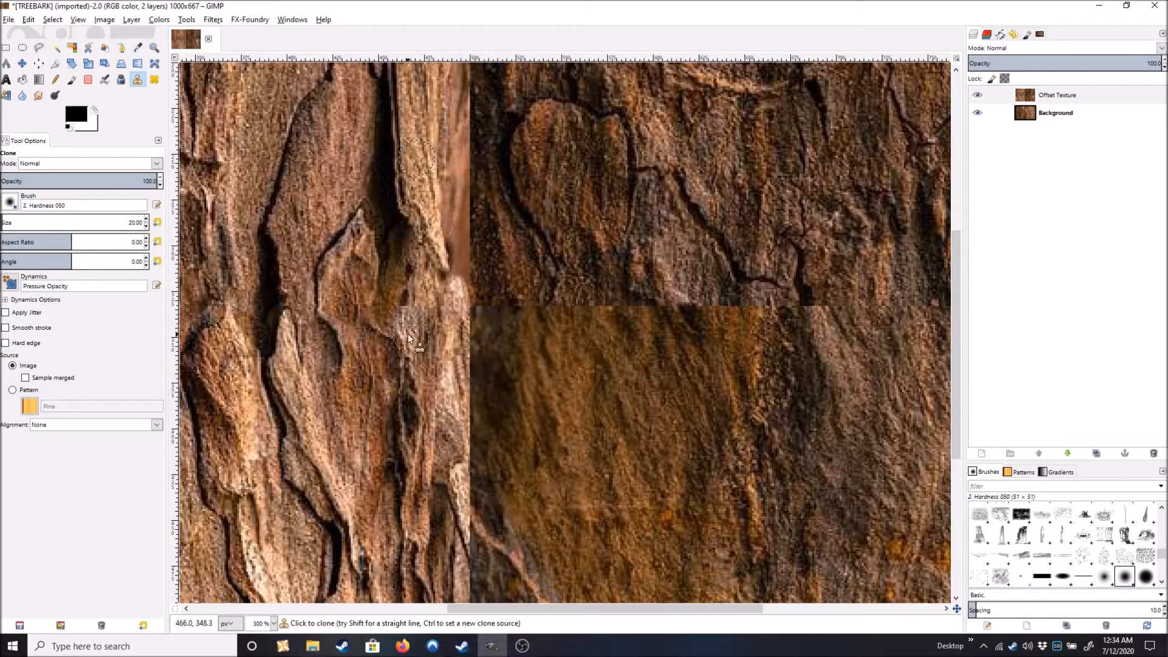
Clone dark bark from the lower-right quadrant along the vertical centre seam, just below where the two seams cross.
scroll(407, 317, down, 3)
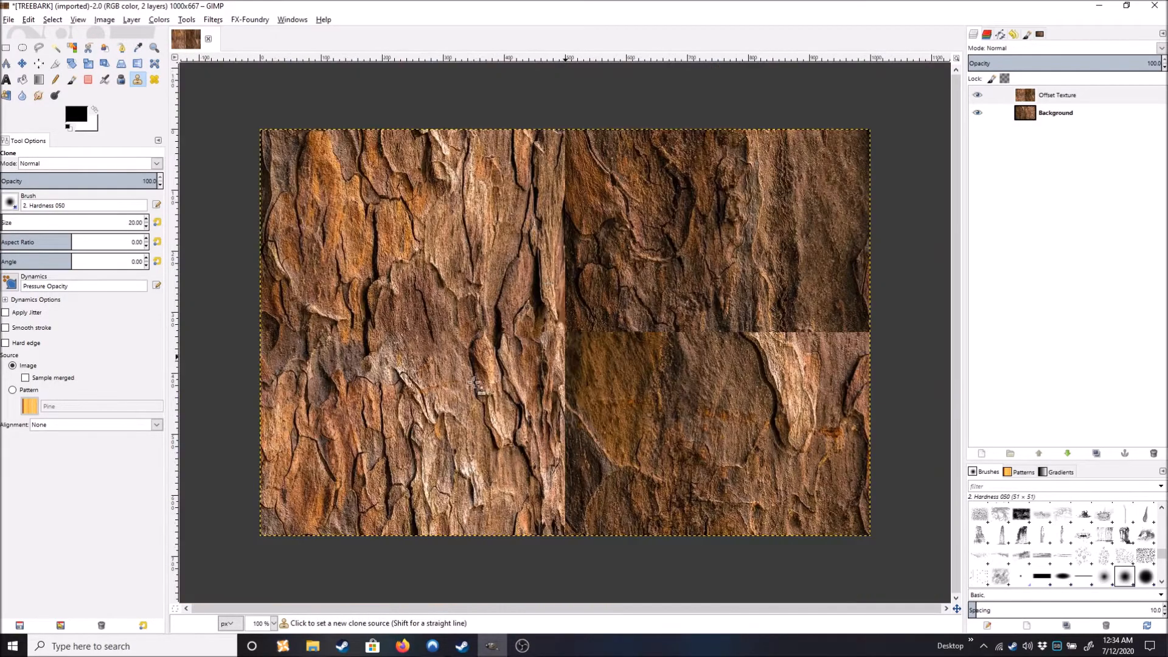
drag(618, 295, 550, 330)
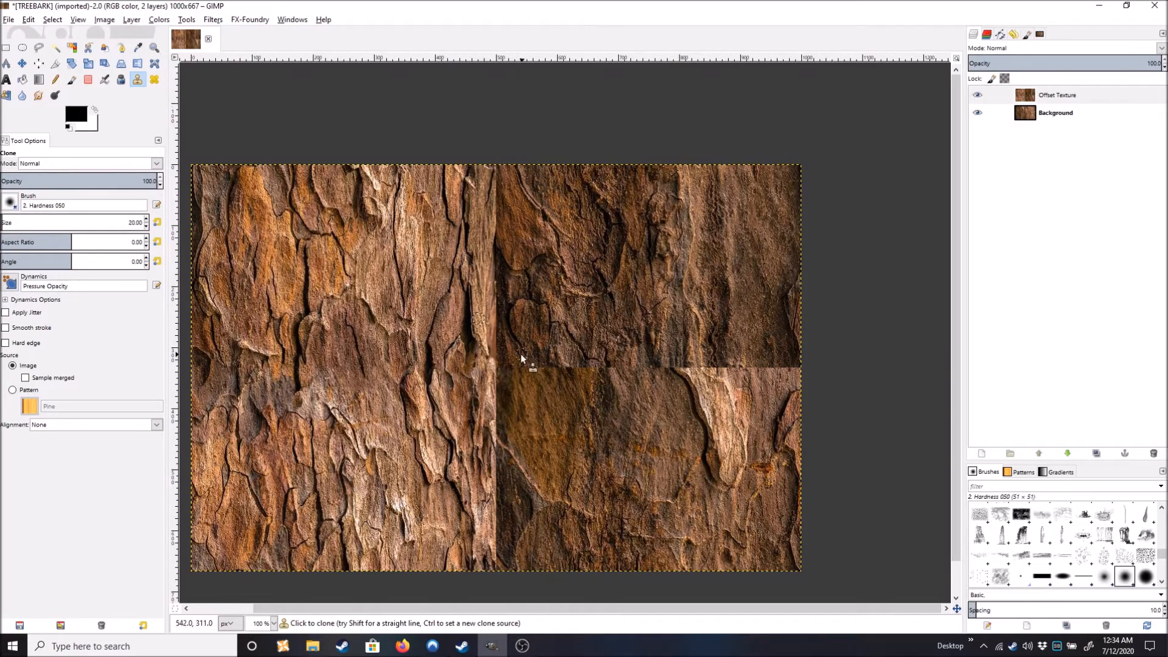
scroll(514, 386, up, 2)
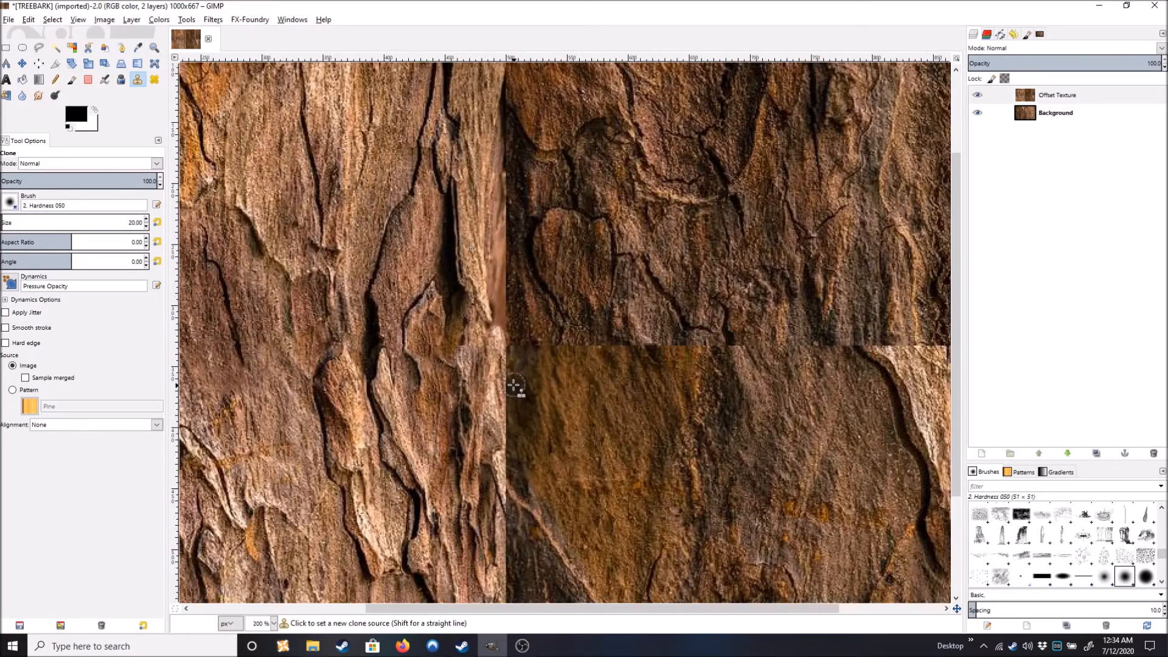
scroll(514, 377, up, 1)
scroll(506, 286, up, 1)
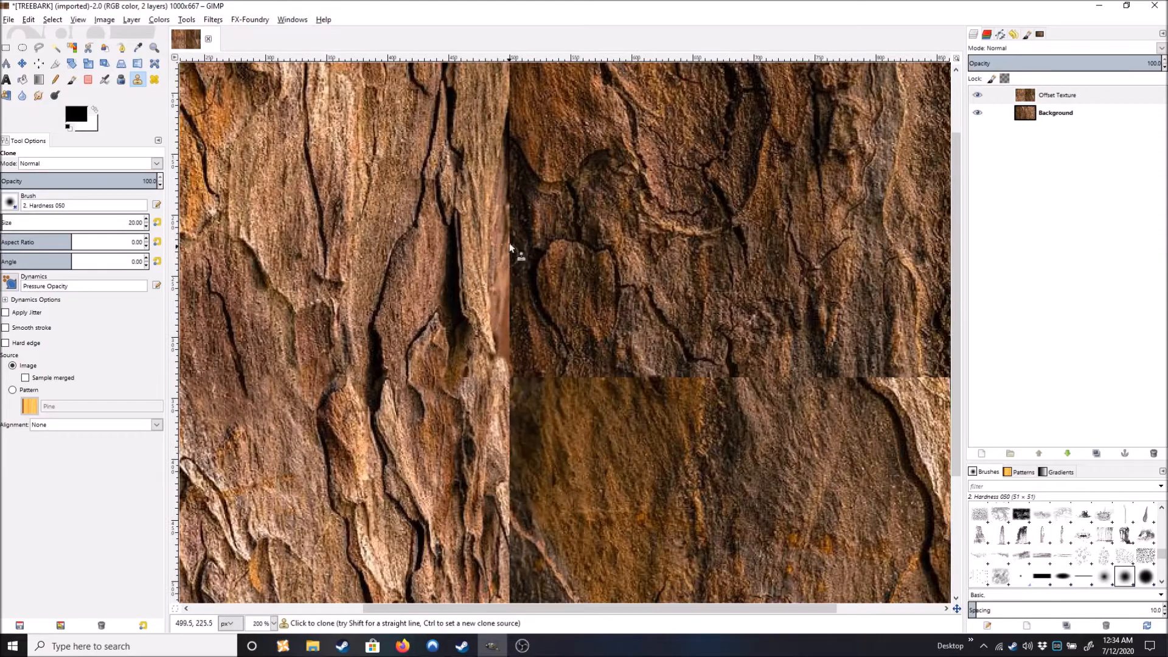
scroll(517, 285, down, 2)
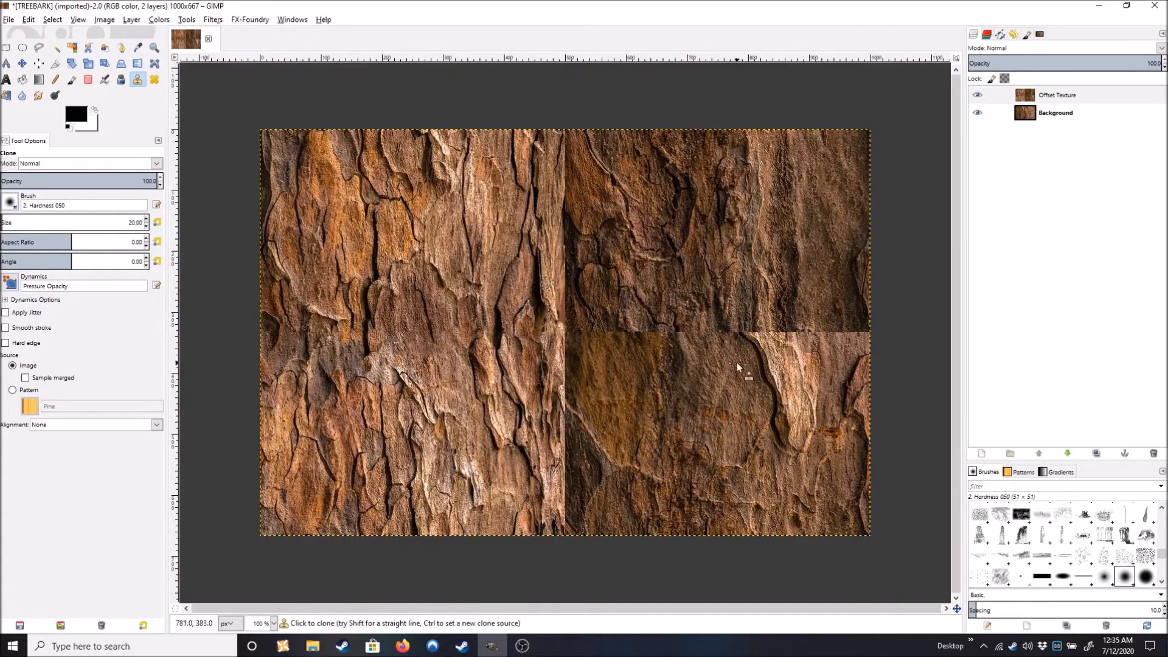
ctrl+click(584, 480)
scroll(572, 466, up, 3)
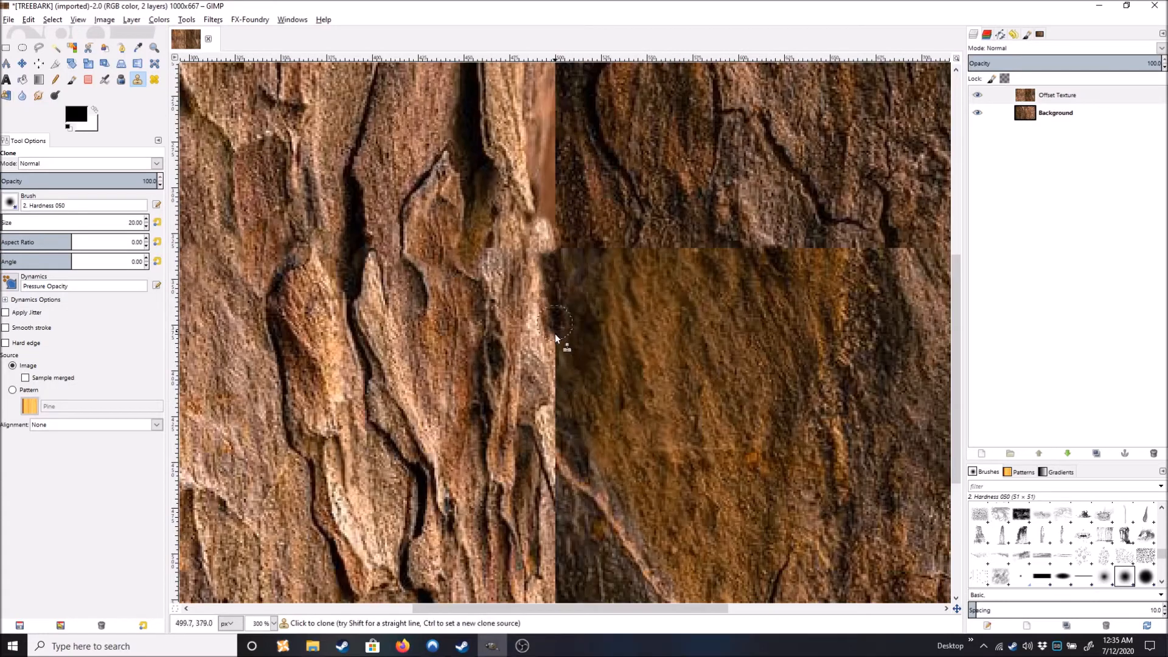
drag(555, 333, 556, 402)
drag(561, 444, 560, 436)
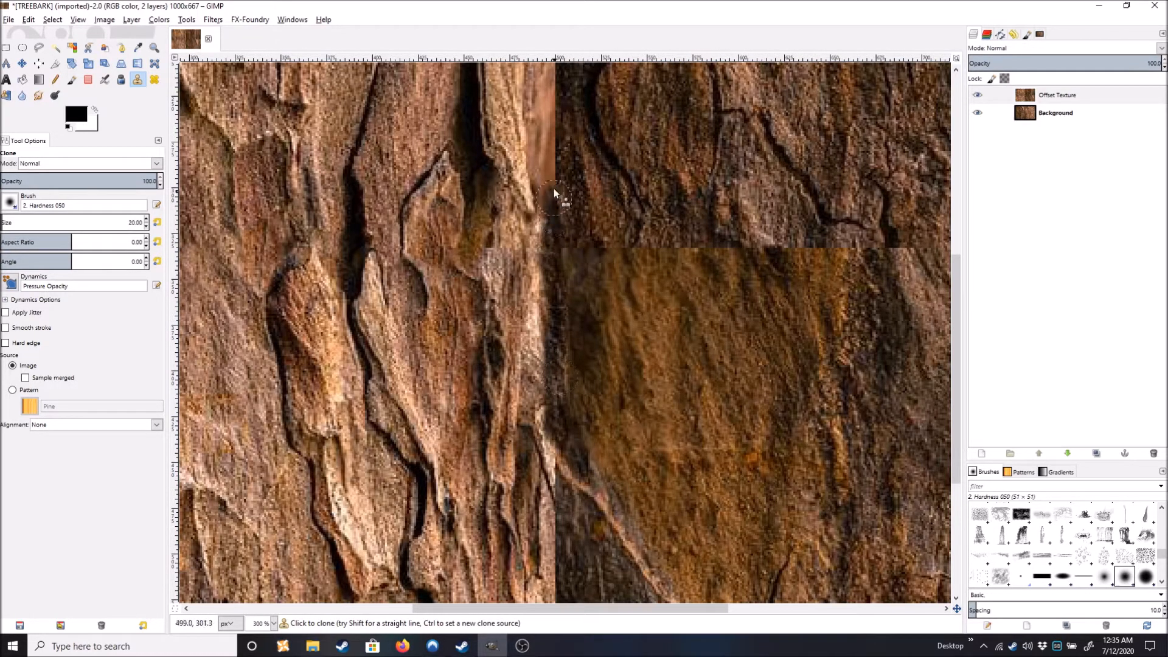
Clone bark from other areas of the upper half over the vertical seam above the image centre.
scroll(561, 262, down, 3)
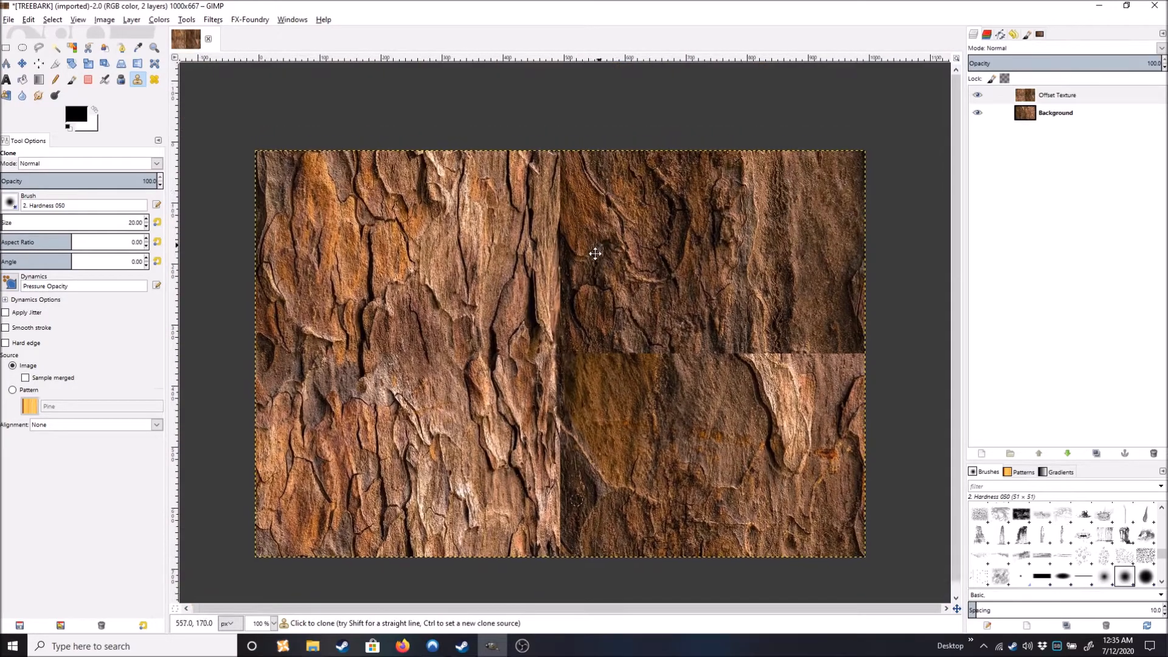
scroll(587, 276, up, 2)
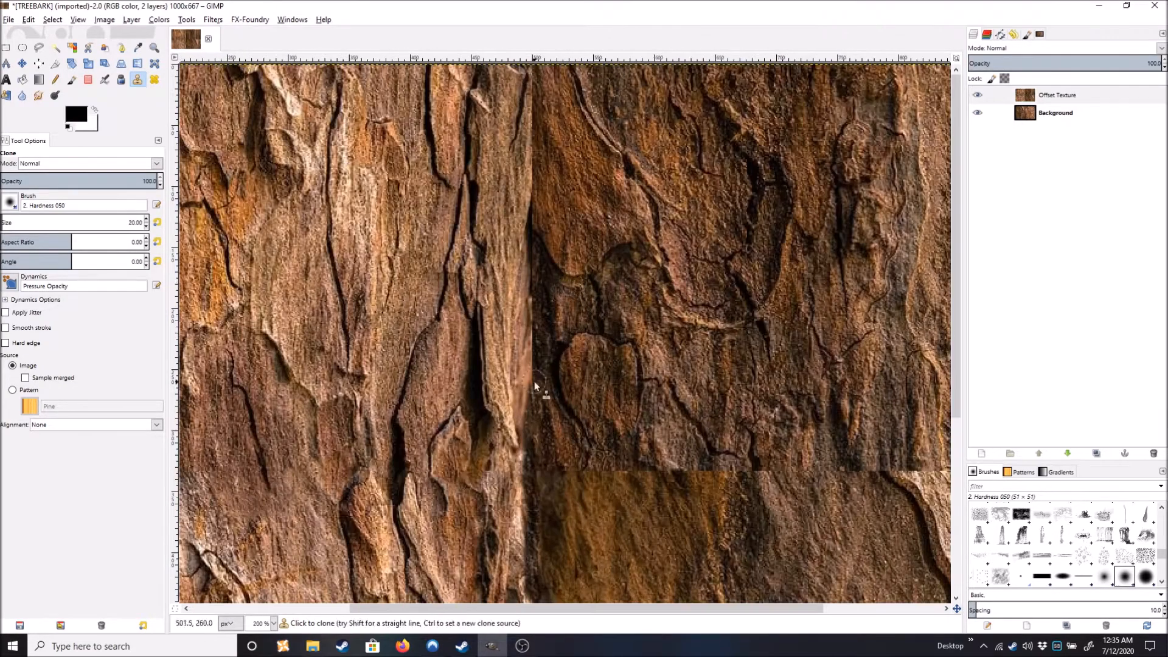
scroll(542, 326, down, 1)
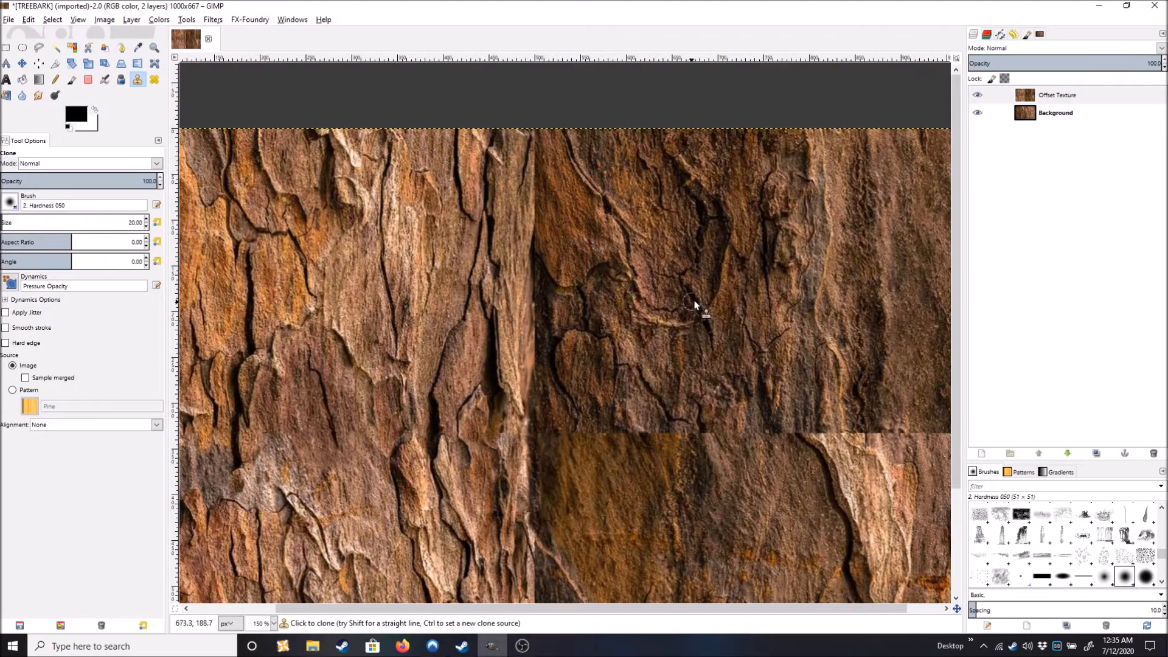
ctrl+click(722, 296)
ctrl+click(334, 190)
mouse_move(538, 362)
mouse_down()
mouse_move(536, 301)
mouse_move(539, 357)
mouse_up()
drag(556, 306, 555, 349)
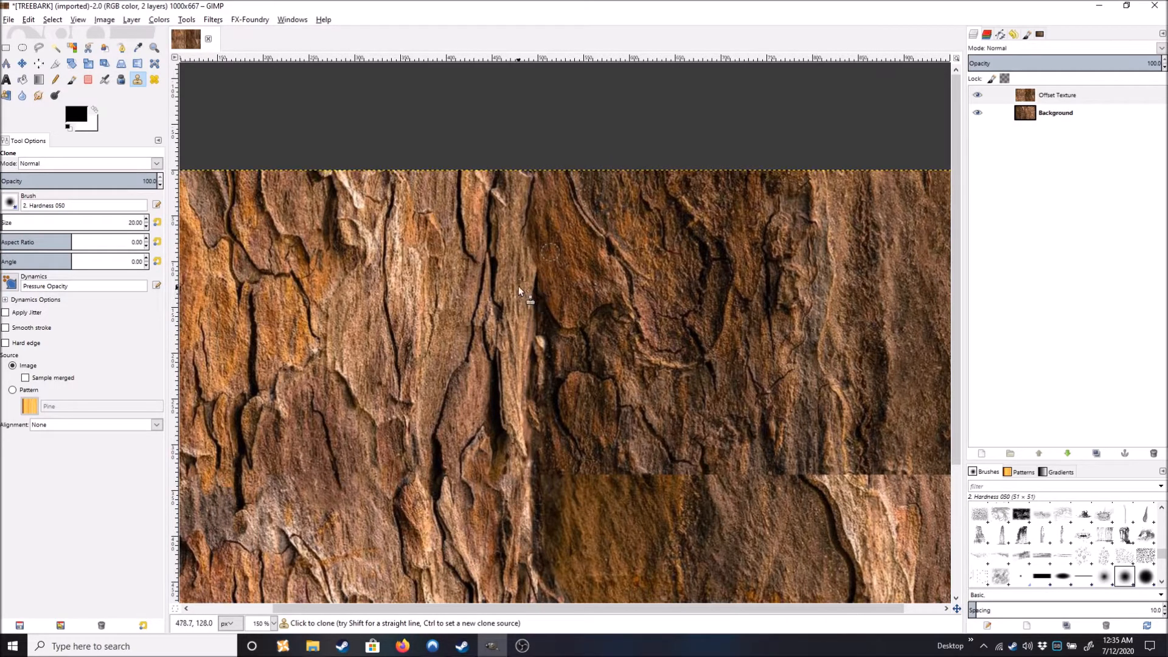
Reduce the Clone opacity to 45.7 and then 21.3, blending the cloned bark along the vertical centre seam.
click(72, 181)
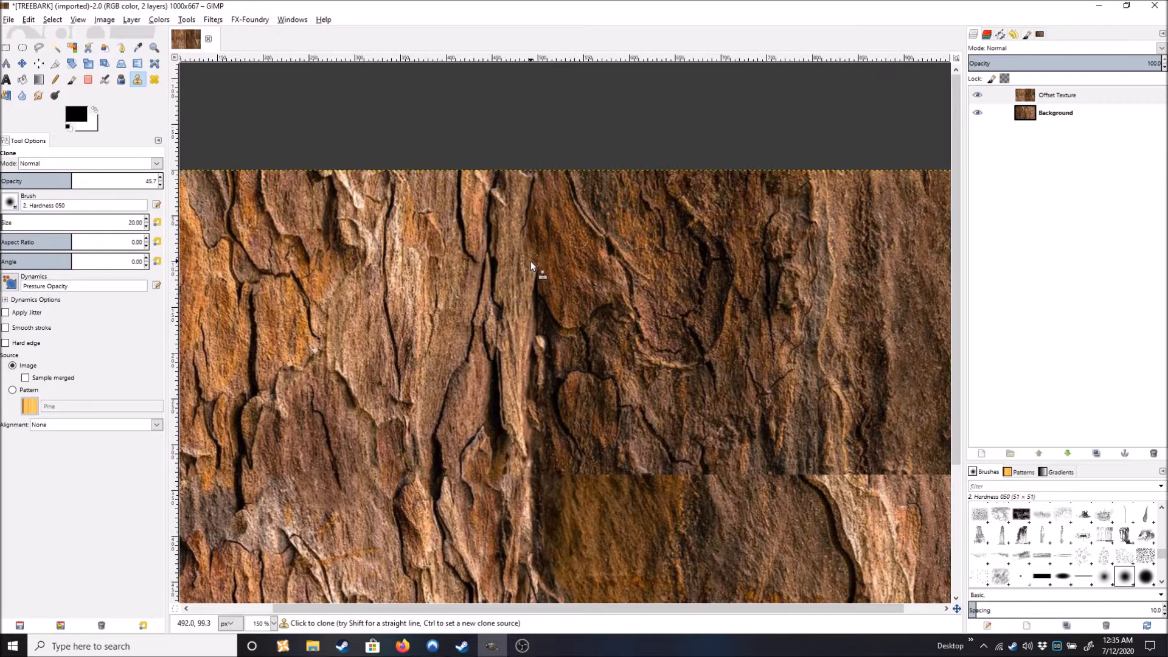
click(34, 180)
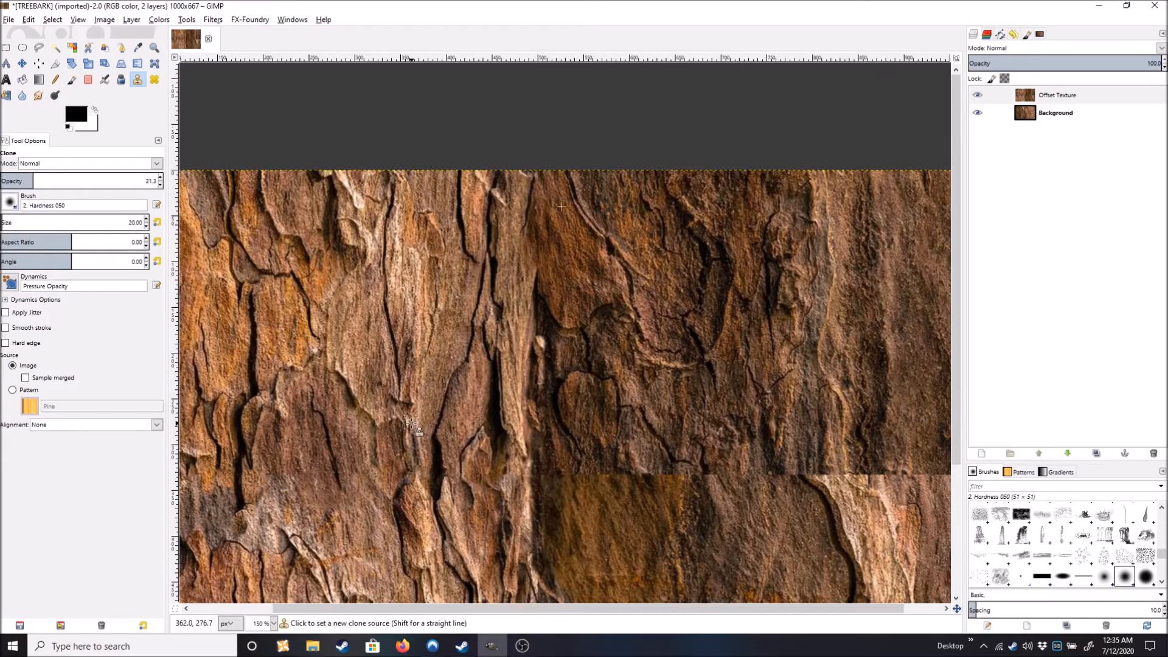
scroll(411, 423, down, 2)
scroll(602, 371, up, 2)
scroll(601, 368, down, 1)
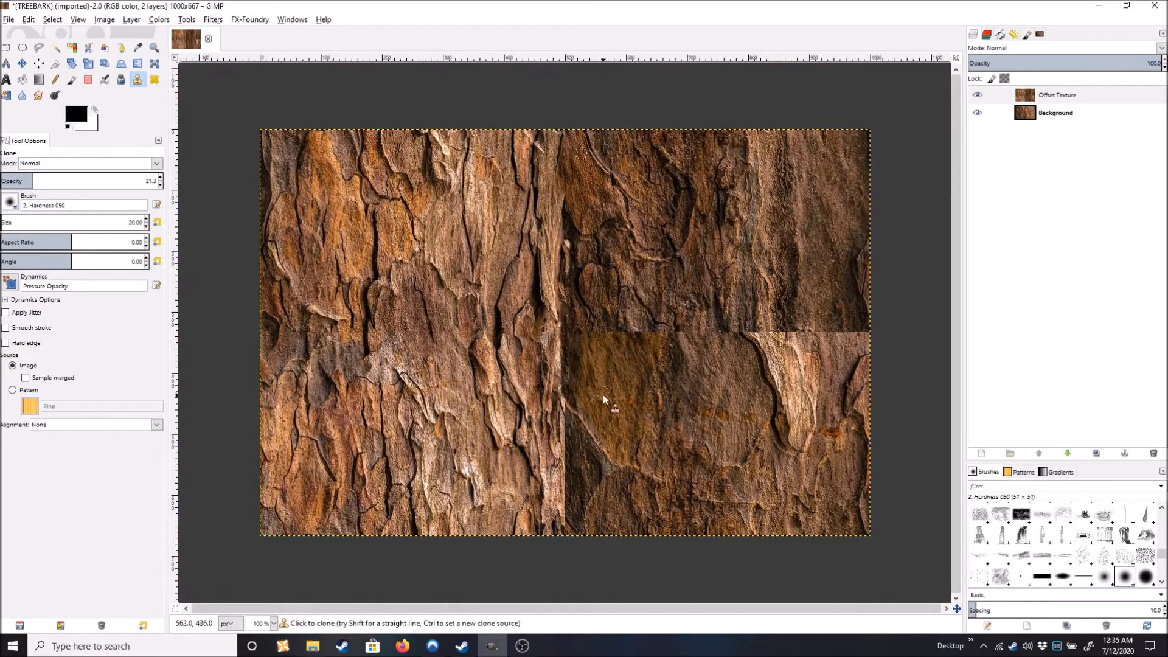
scroll(615, 396, up, 2)
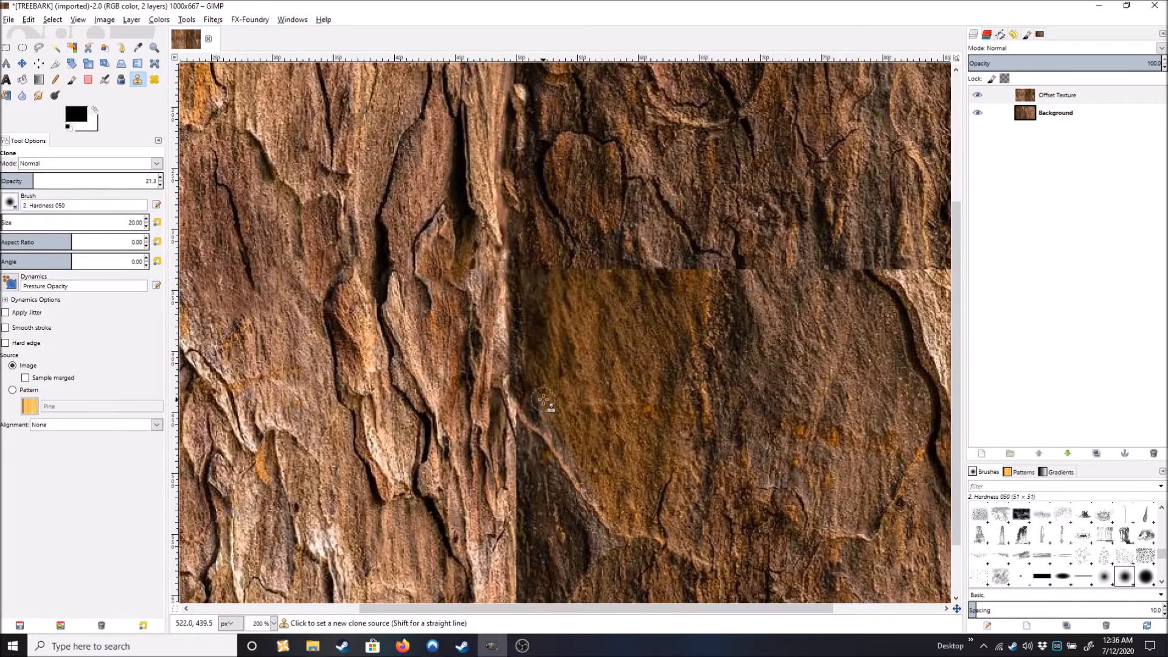
scroll(546, 404, down, 1)
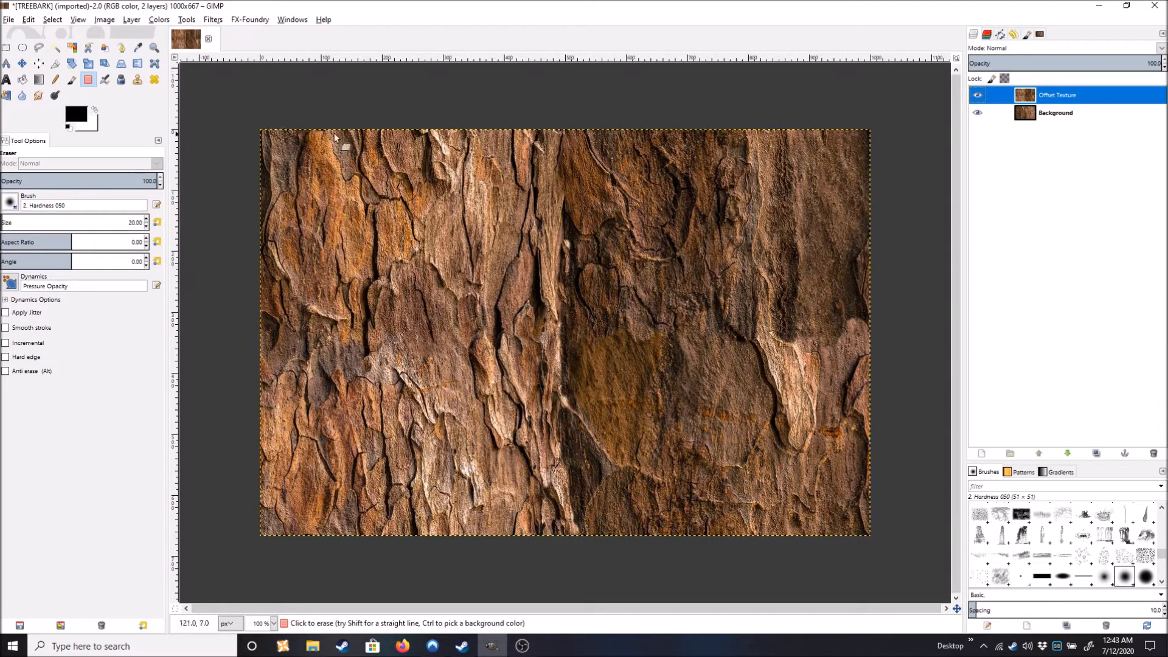
Offset the Offset Texture layer by half its width and height (X 500, Y 333) with wrap-around edges, and inspect the centre.
click(129, 20)
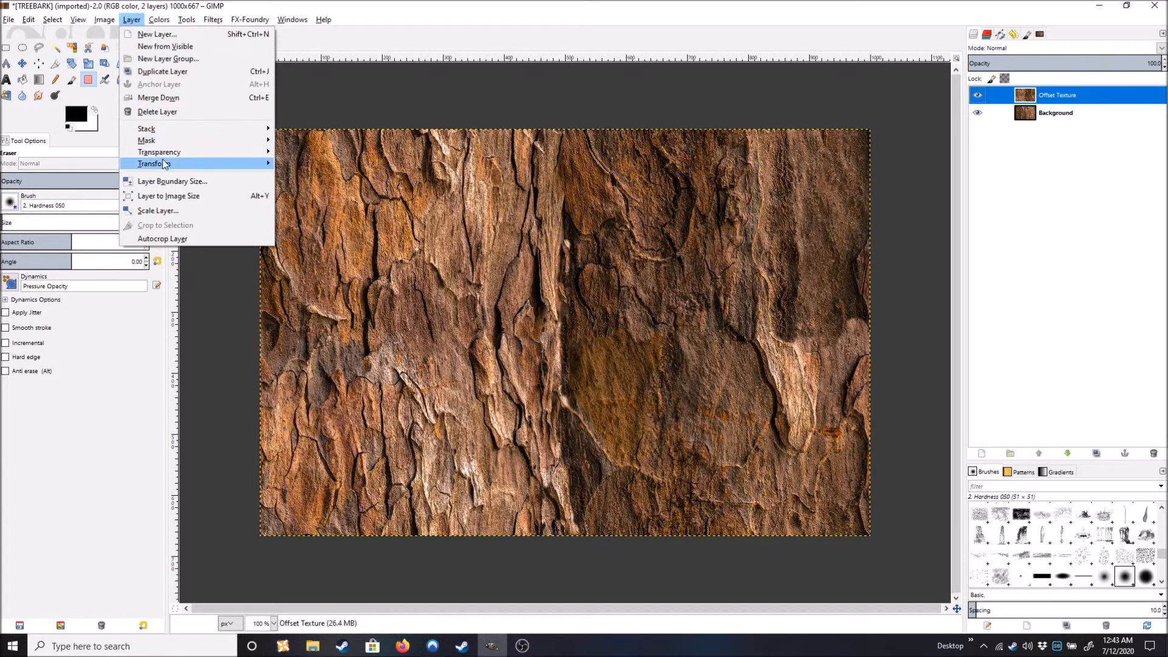
mouse_move(163, 161)
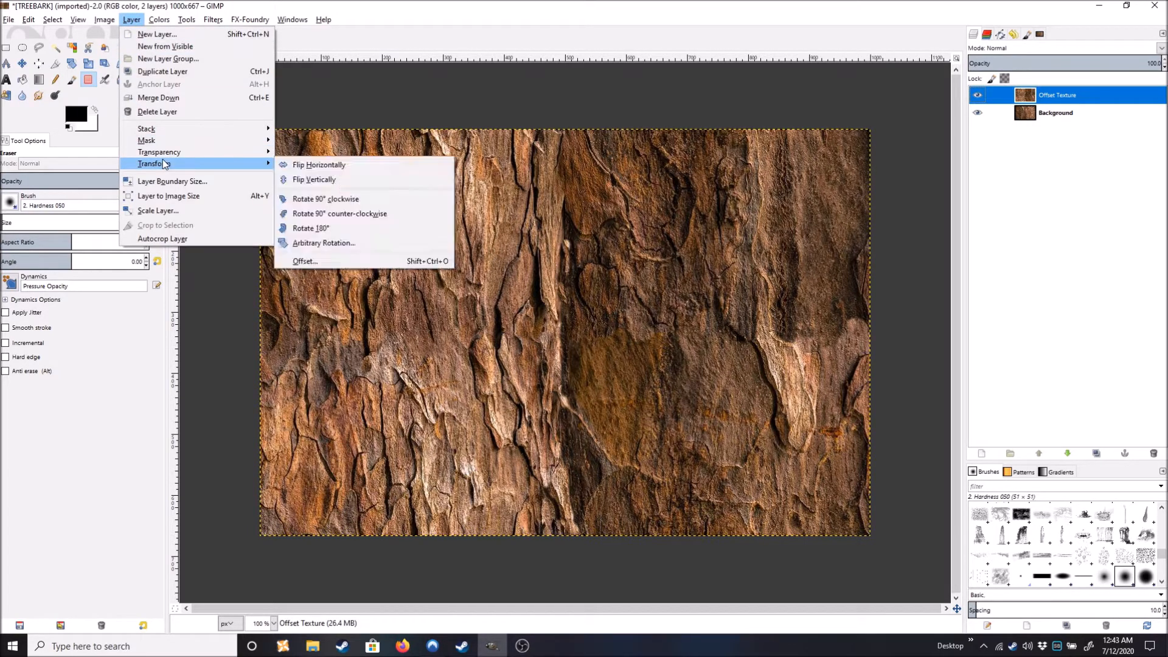
click(306, 263)
click(555, 328)
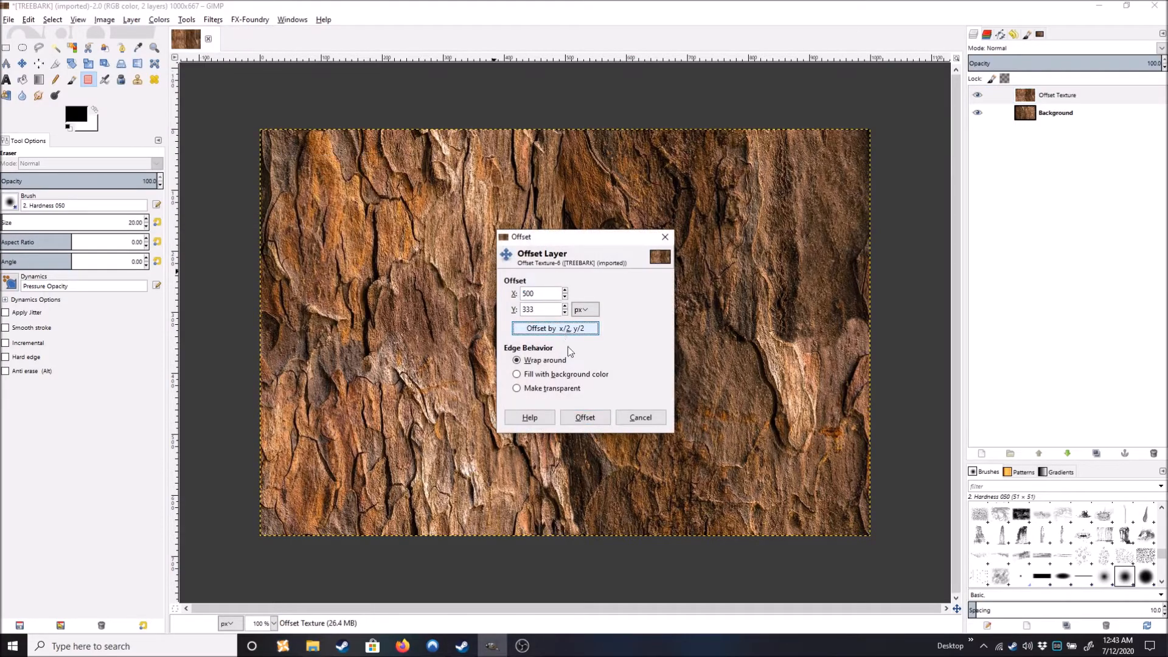
click(585, 417)
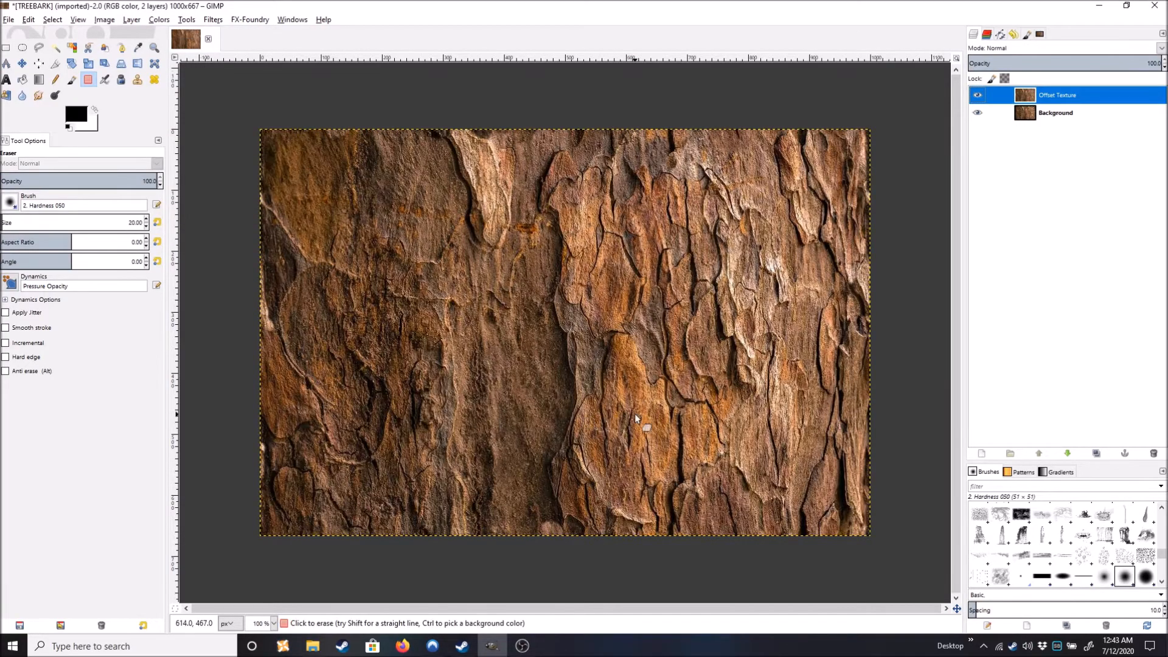
scroll(579, 344, up, 2)
scroll(578, 344, down, 2)
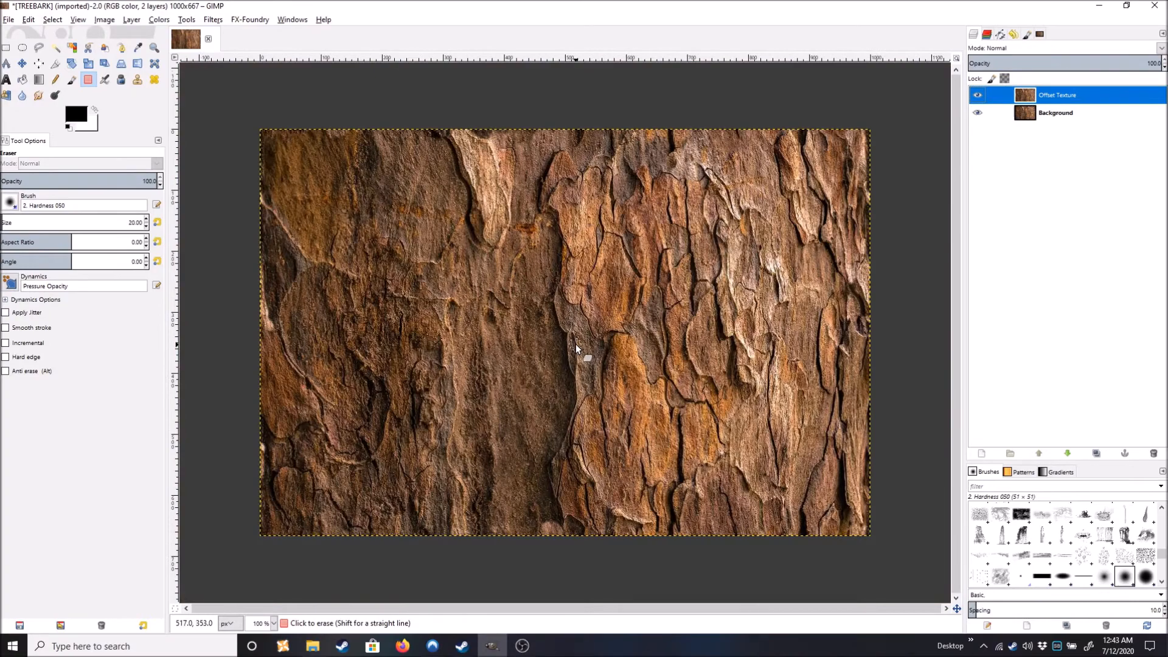
scroll(575, 344, up, 4)
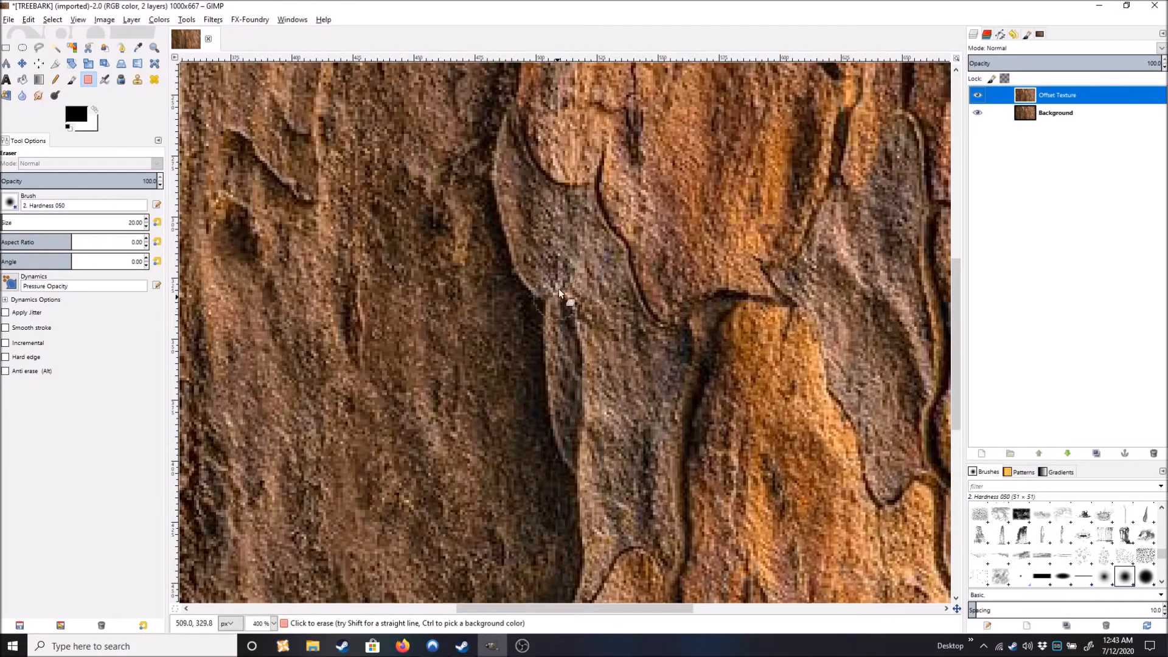
scroll(552, 287, down, 4)
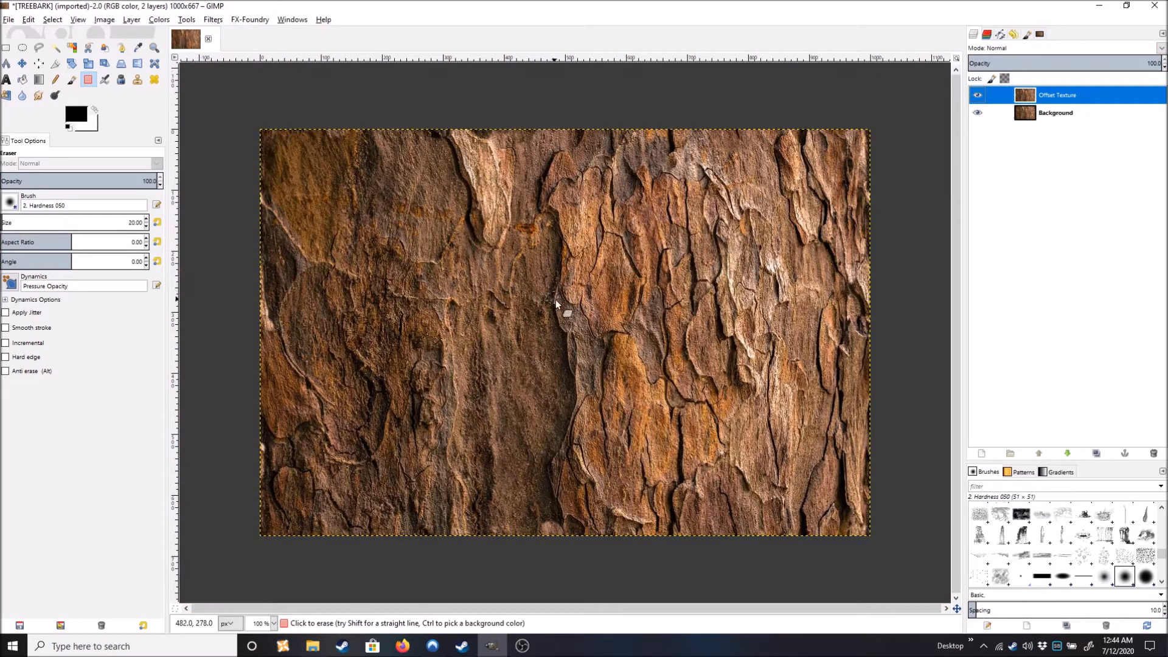
scroll(559, 307, up, 2)
scroll(560, 305, down, 3)
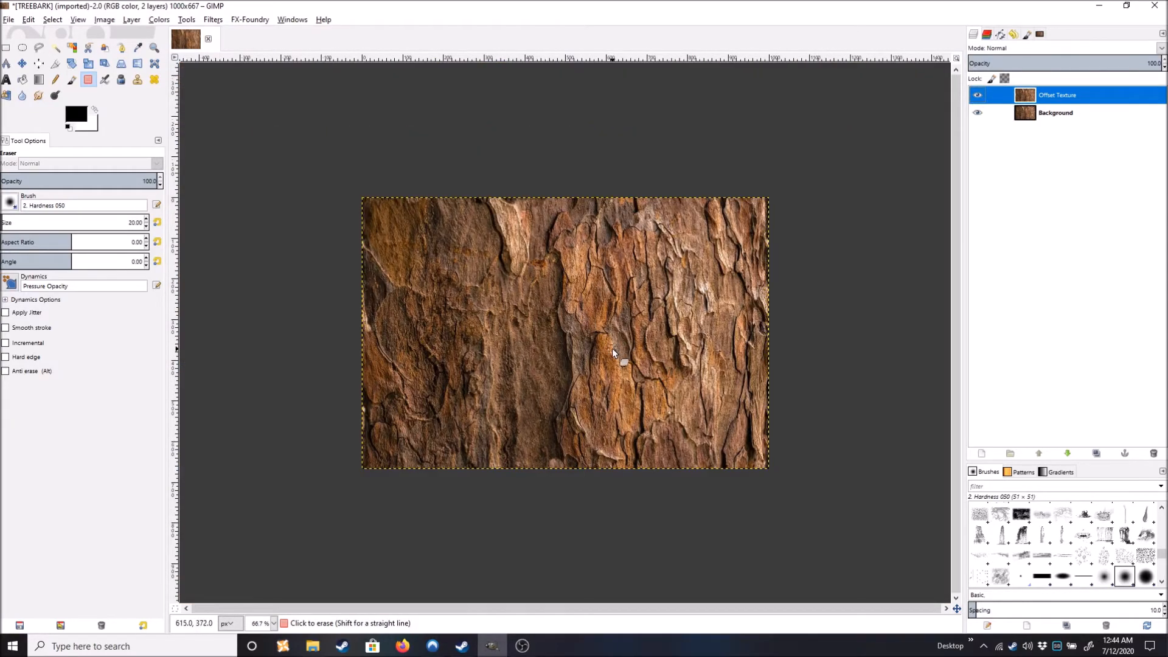
scroll(612, 348, up, 1)
scroll(573, 339, up, 1)
scroll(570, 339, down, 1)
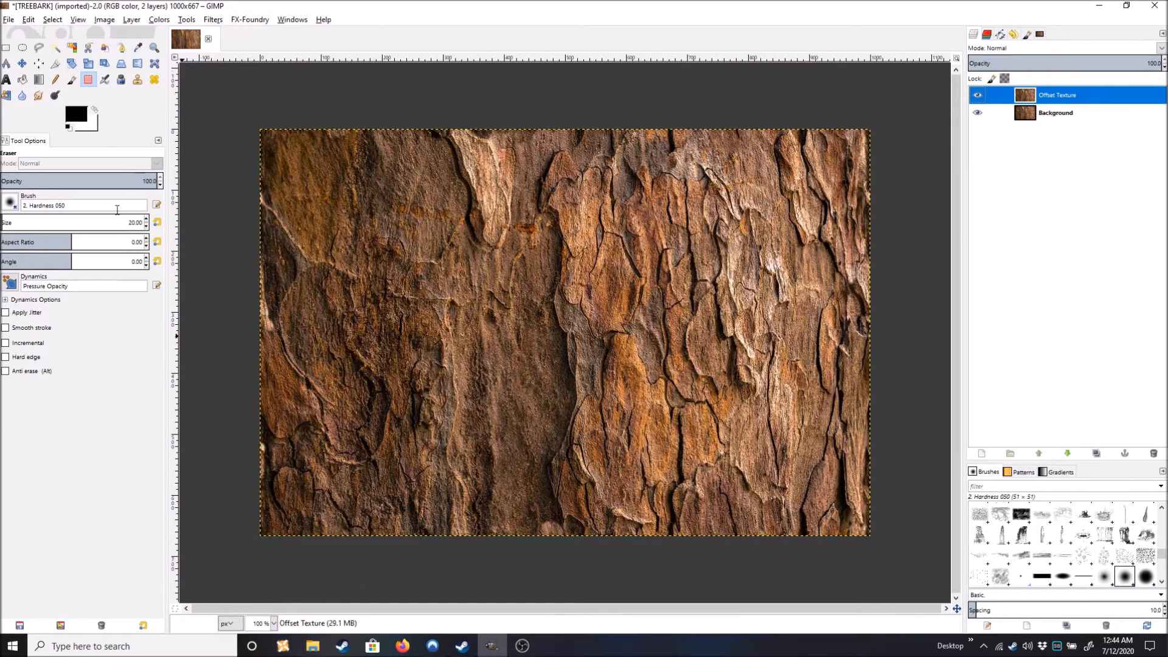
Export the image as ATWOOD01.png into the Textures folder, keeping the PNG export options shown.
click(8, 20)
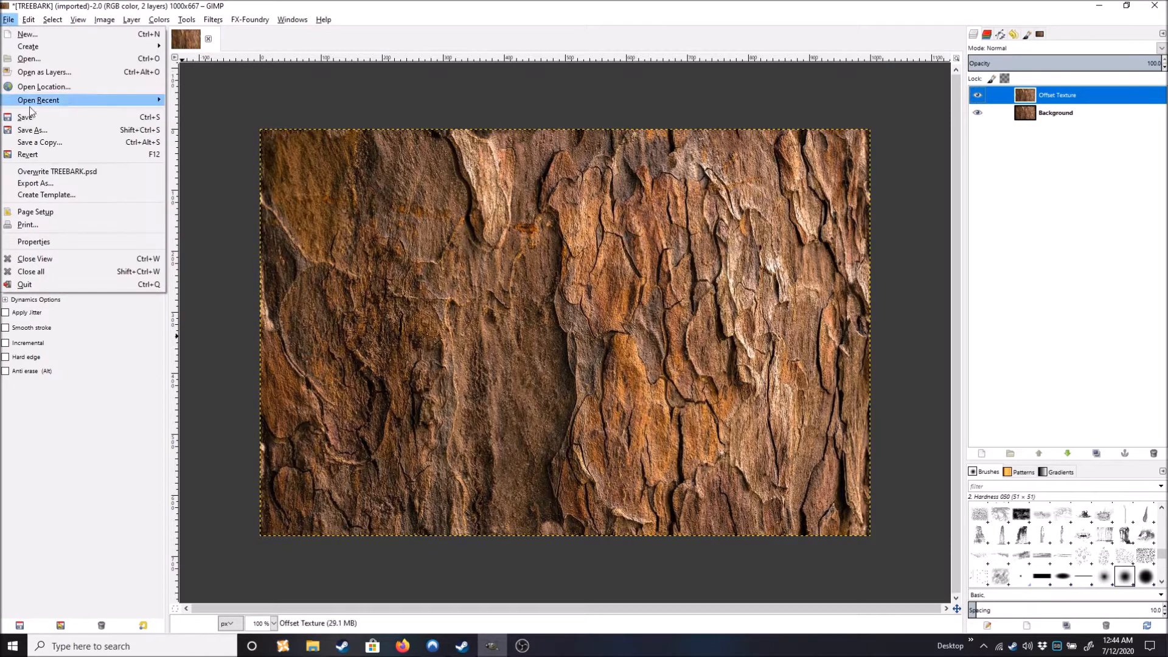
click(38, 182)
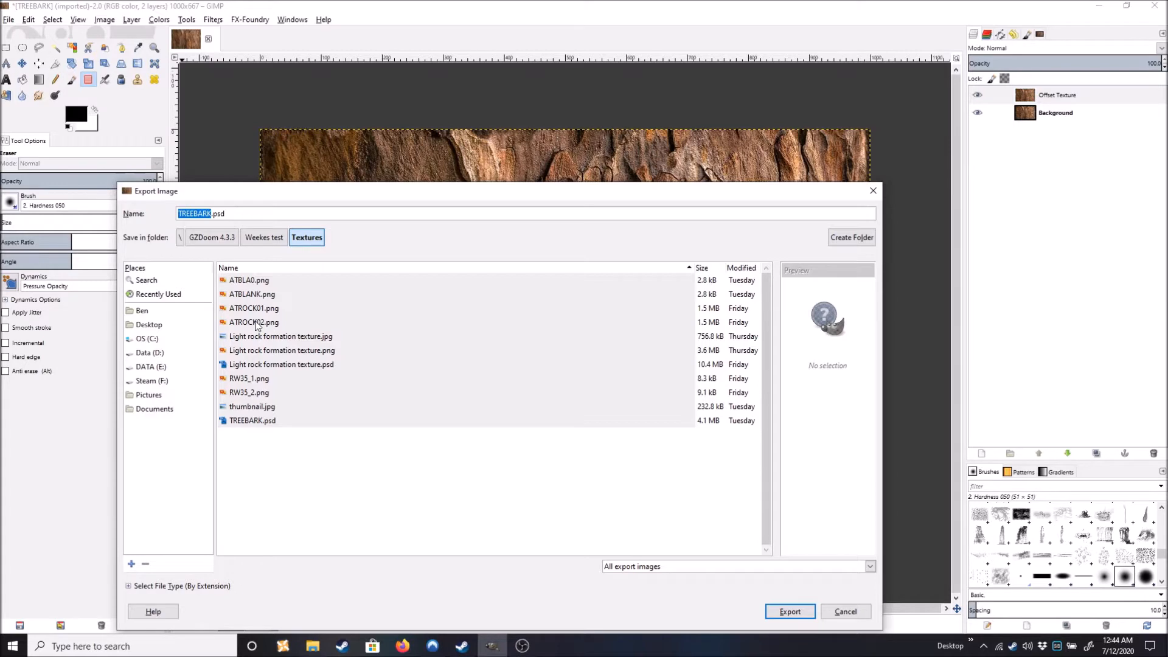
text(ATWOOD01)
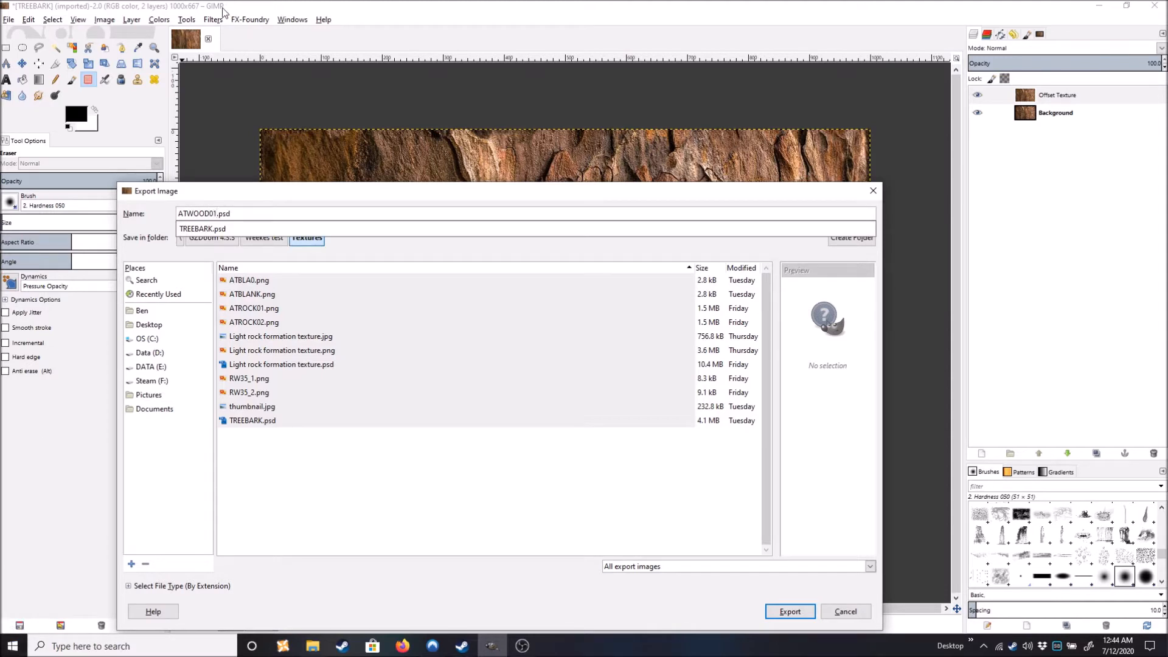
click(580, 243)
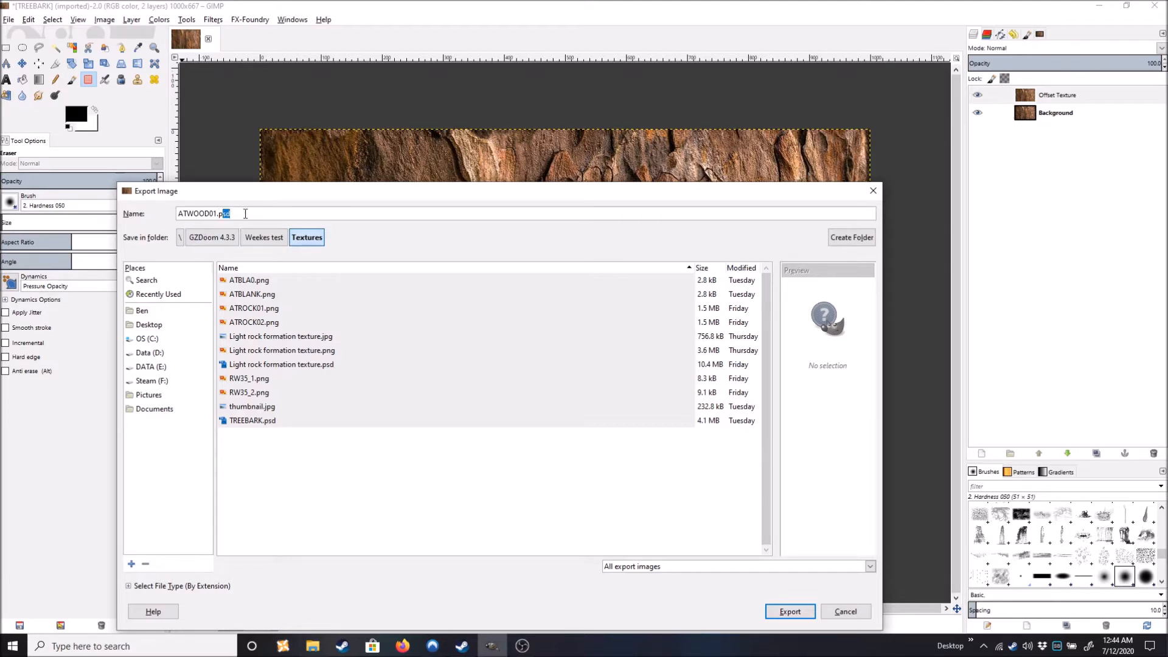
text(png)
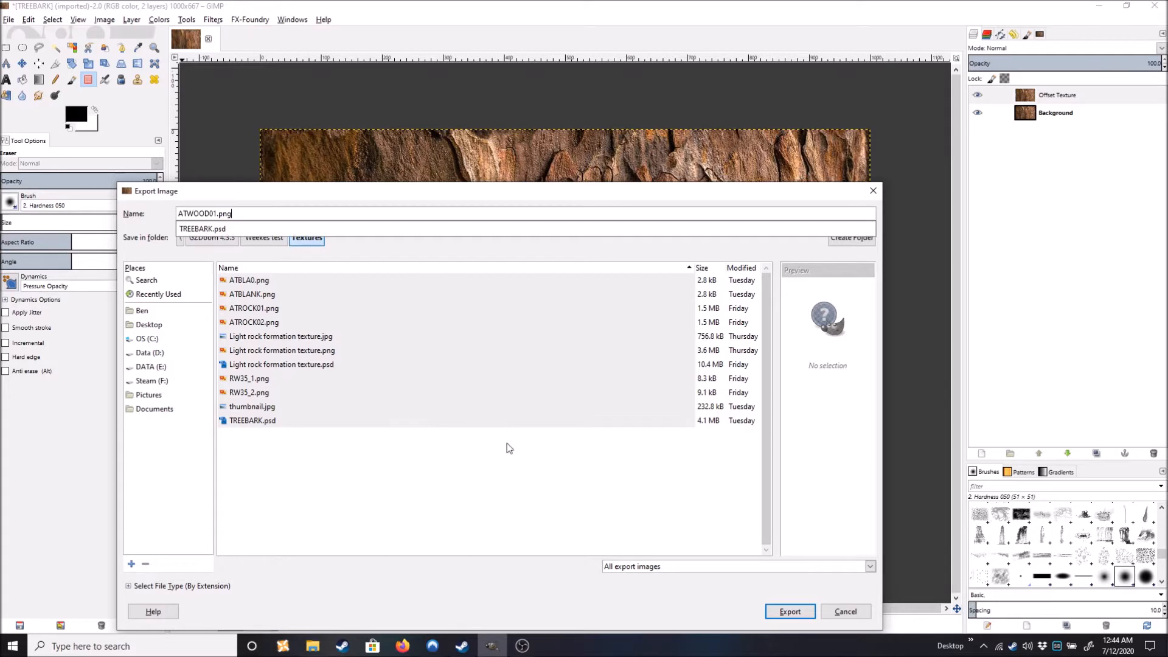
click(791, 620)
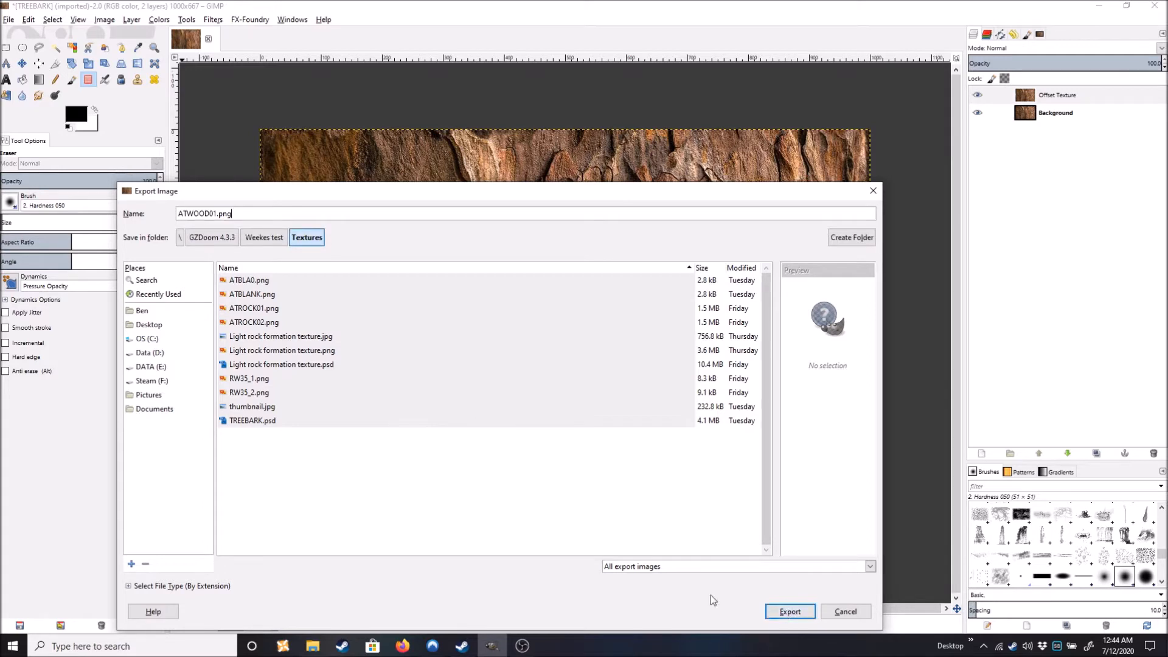
click(789, 612)
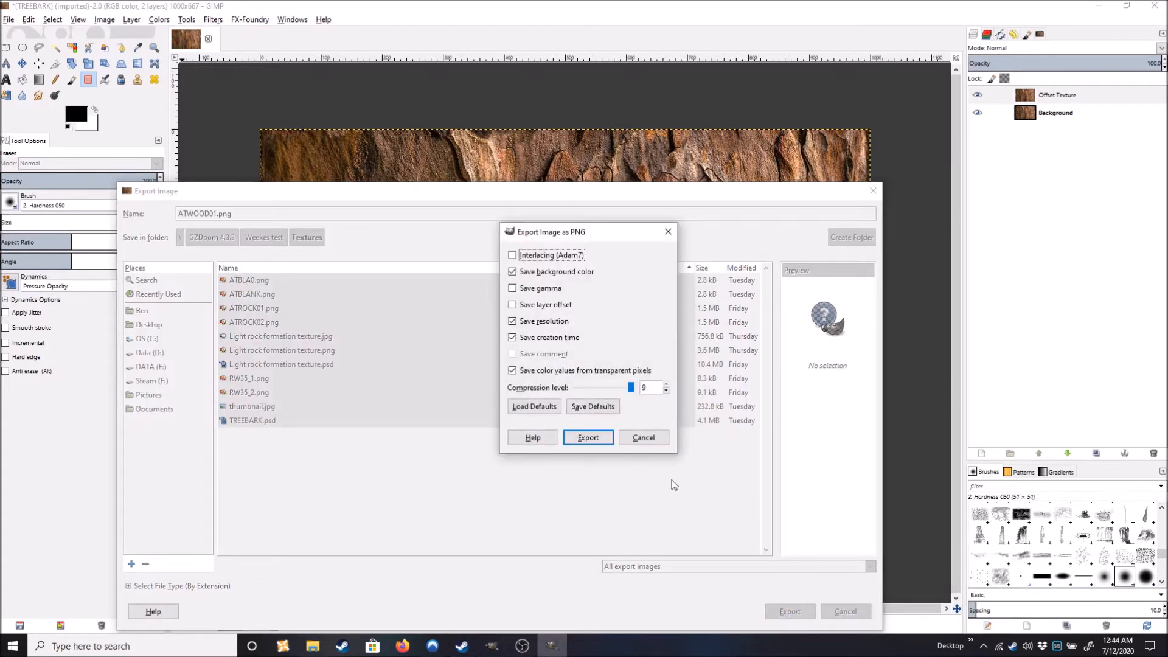
click(587, 438)
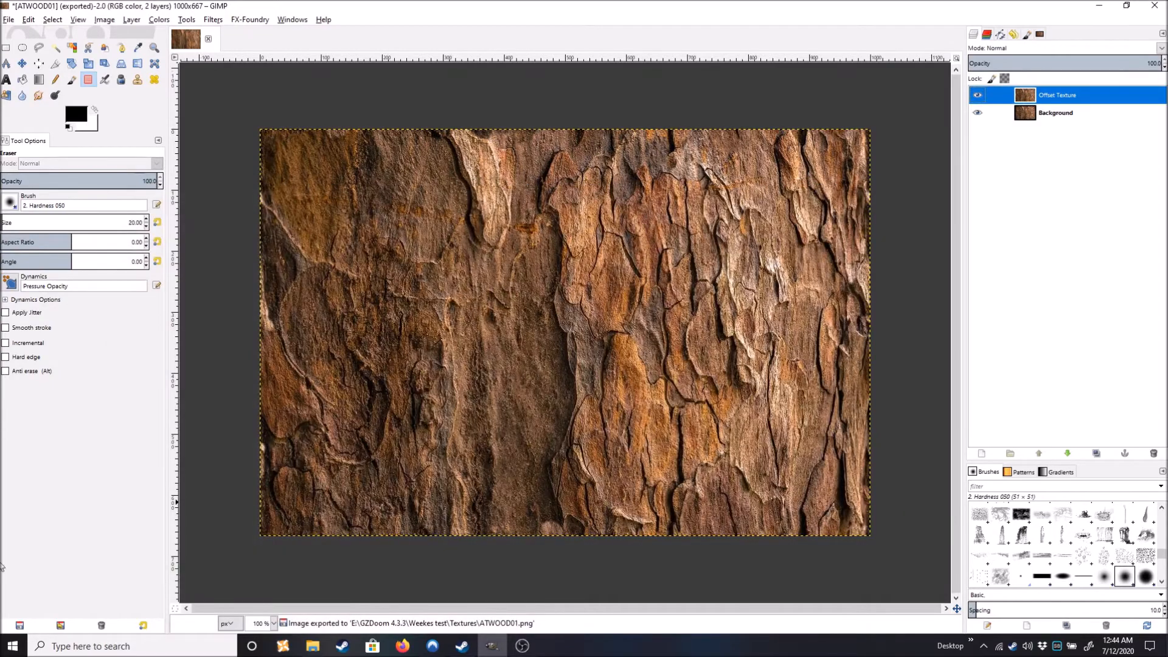
Switch to SLADE, open the recent archive weekes.pk3 and go into its TEXTURES folder.
click(10, 651)
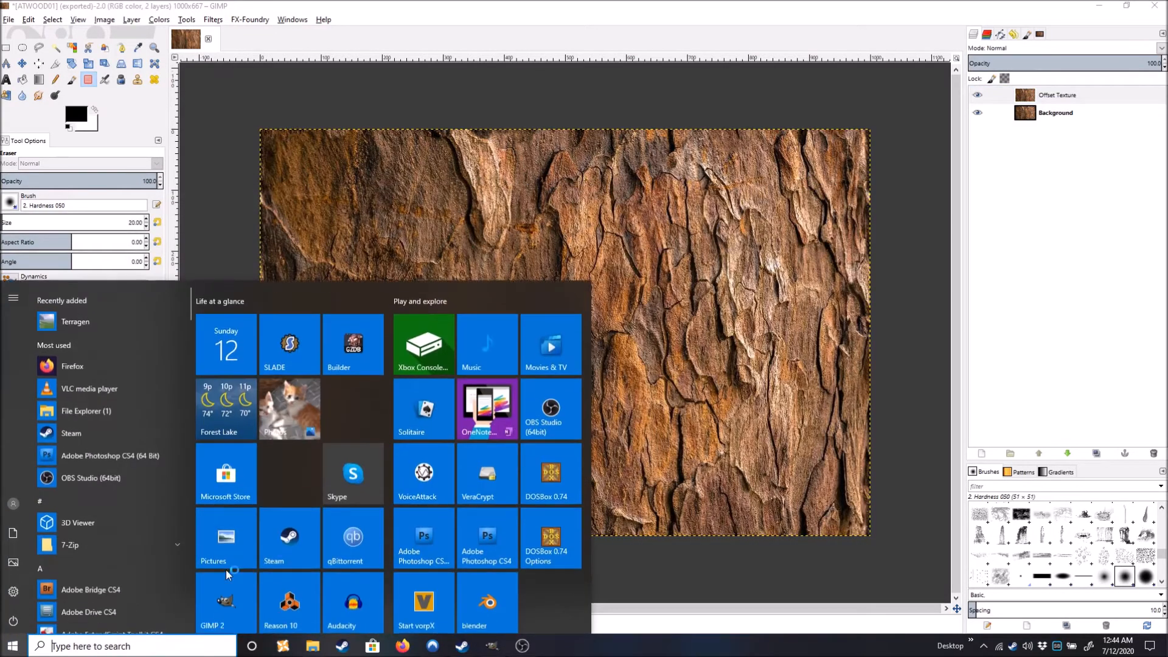
click(288, 345)
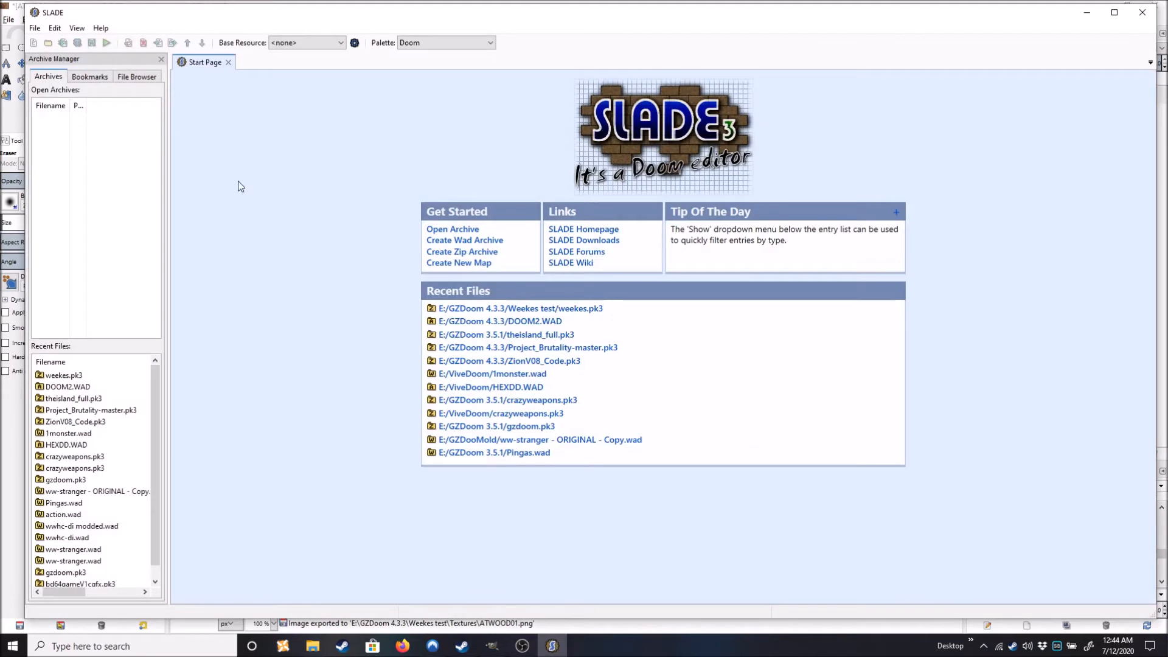
click(519, 309)
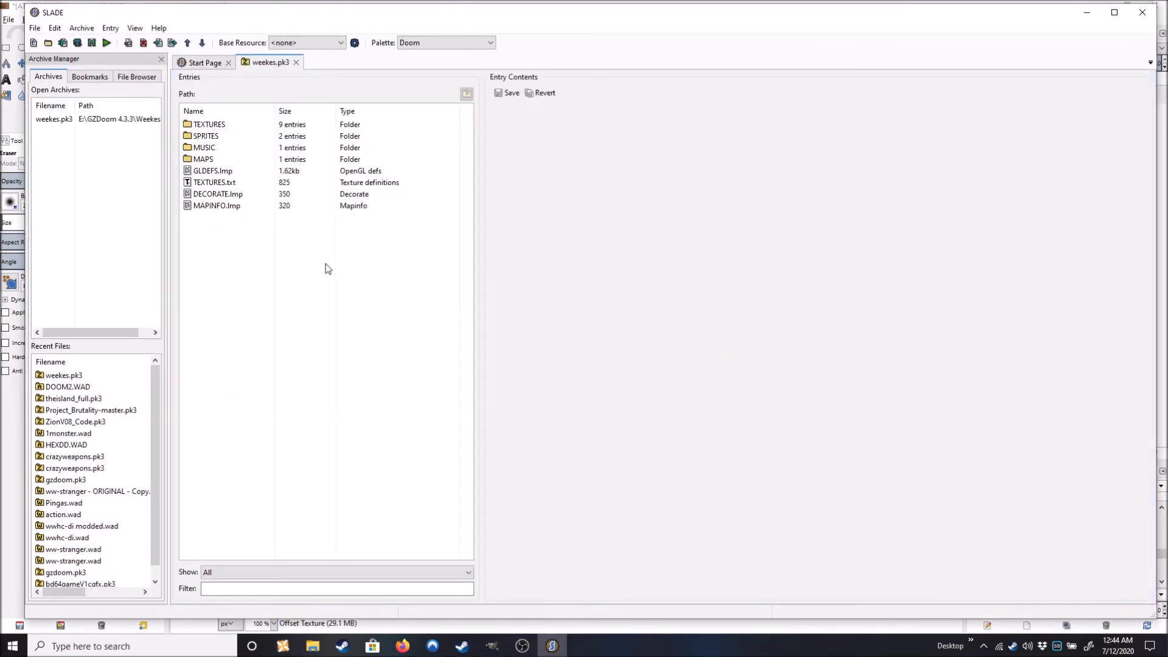
double_click(209, 124)
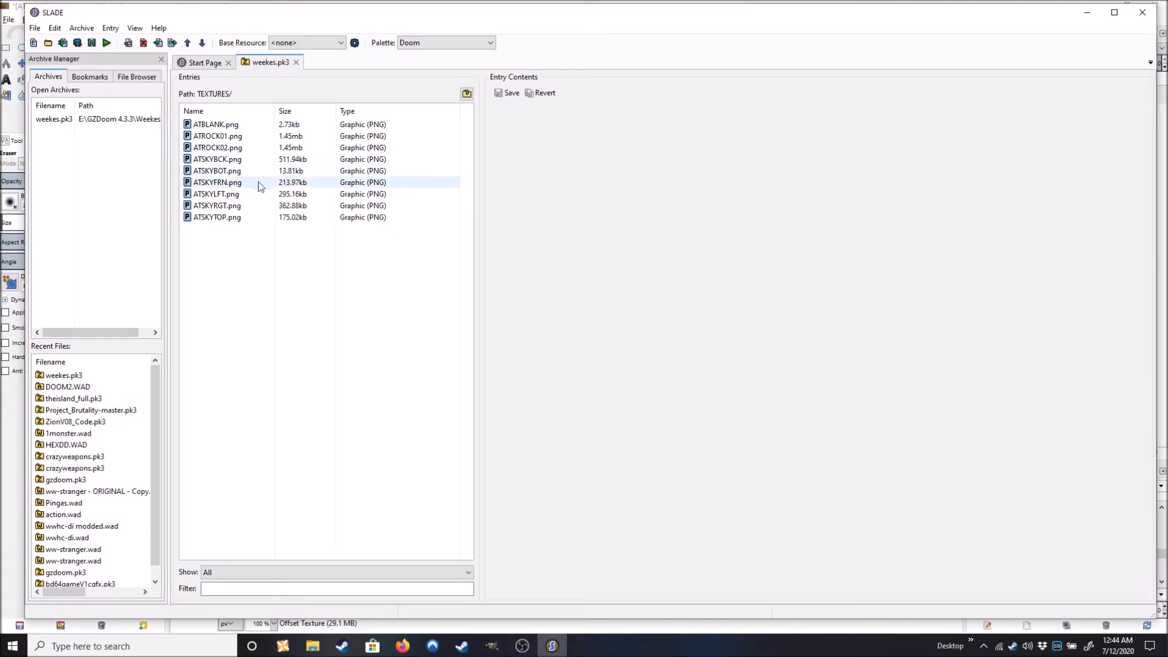
Import ATWOOD01.png into the TEXTURES folder below ATSKYTOP.png and preview the new entry.
click(211, 218)
click(84, 30)
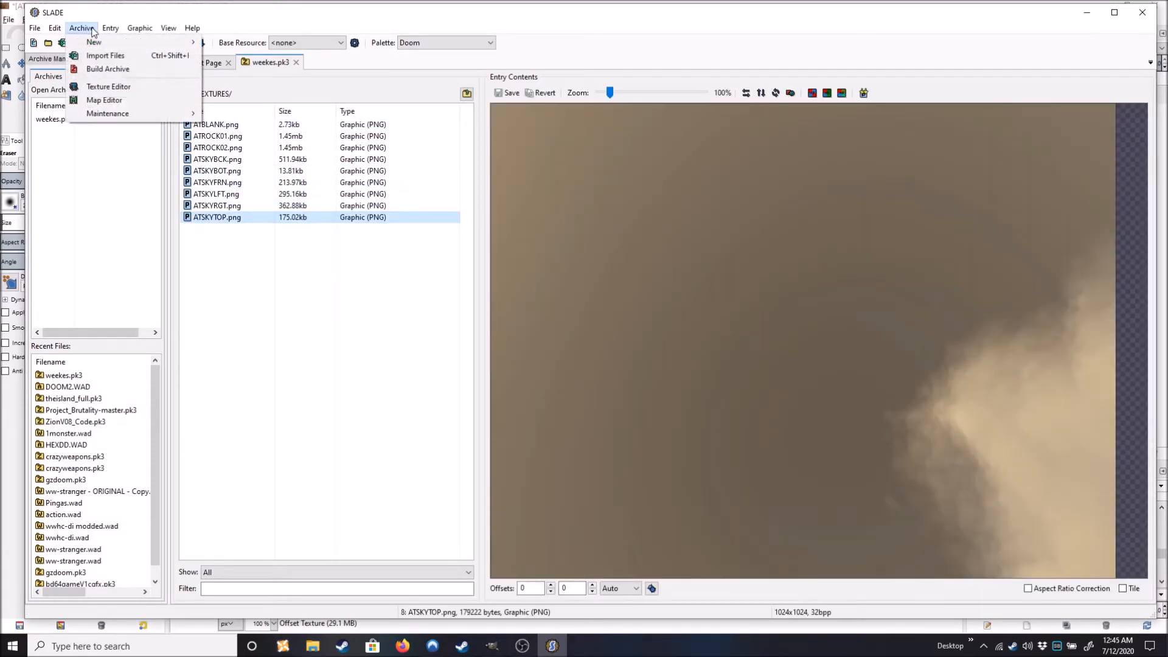
click(98, 55)
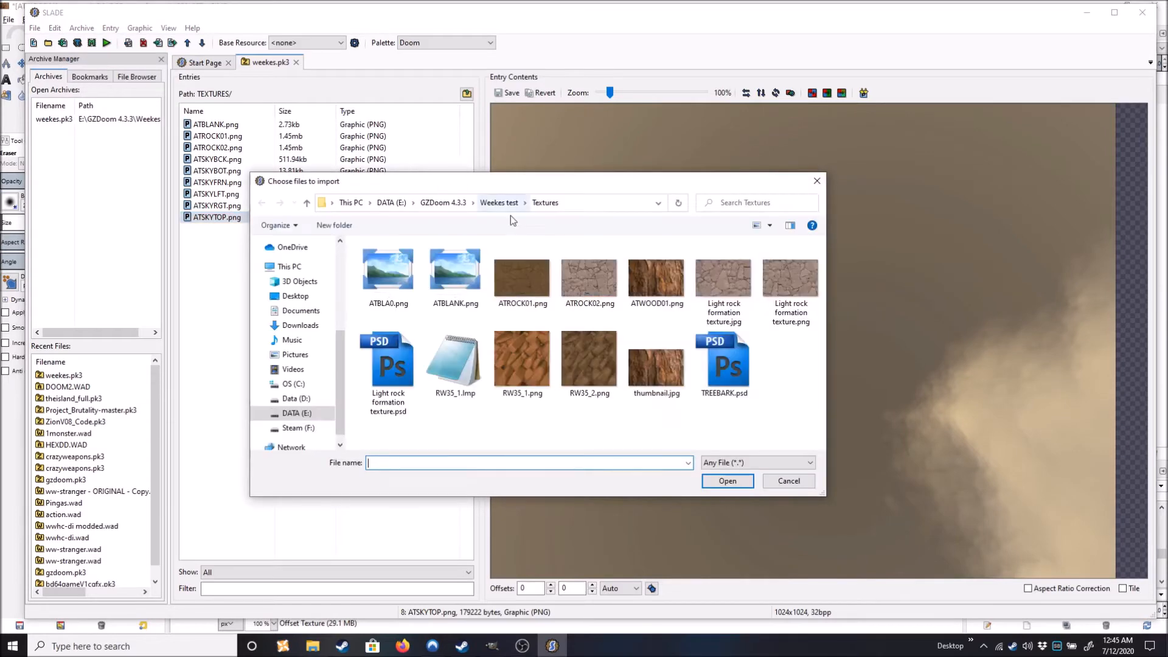
double_click(655, 280)
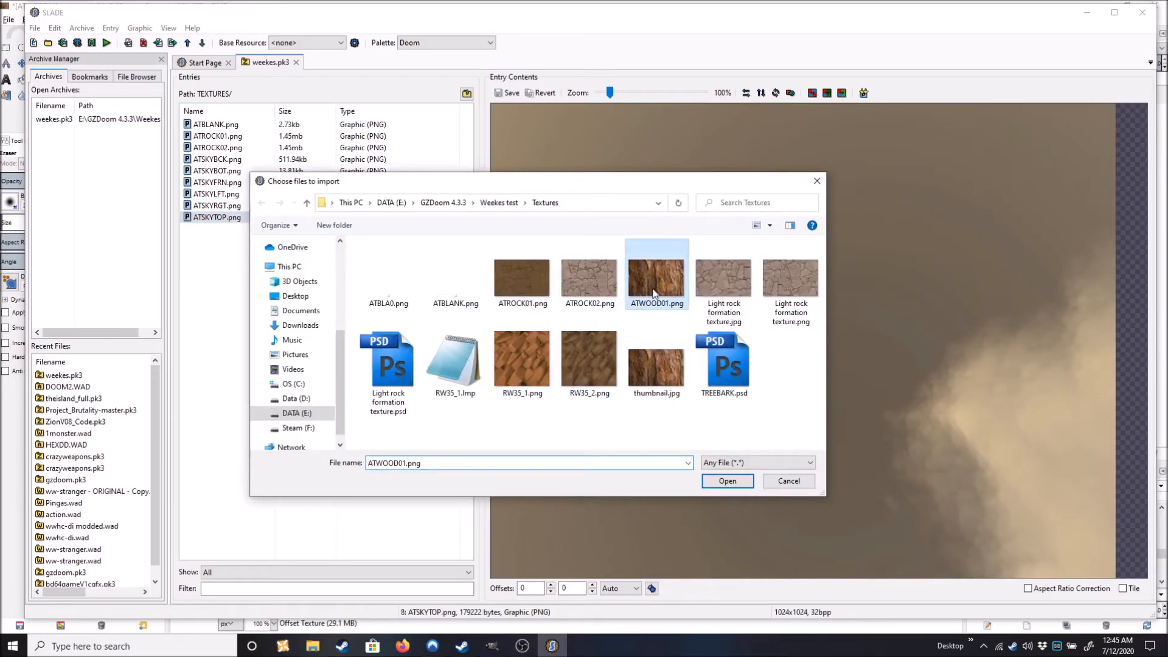
click(221, 230)
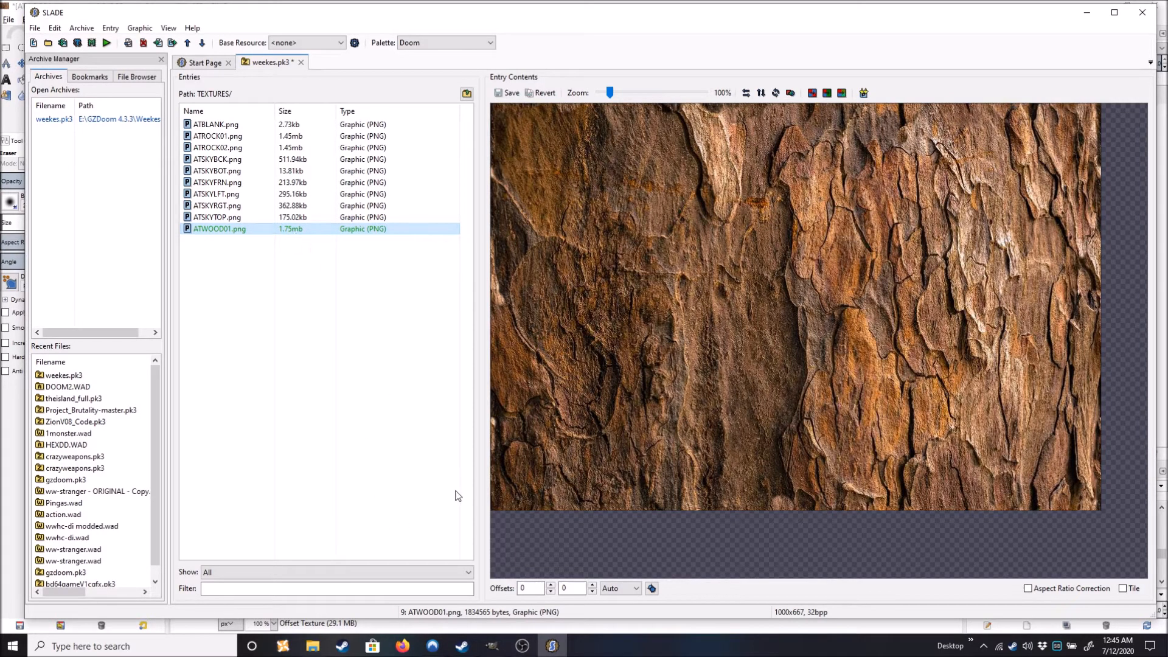
Switch to GIMP and convert the image to indexed colour using an optimum palette of 256 colours without dithering.
click(491, 645)
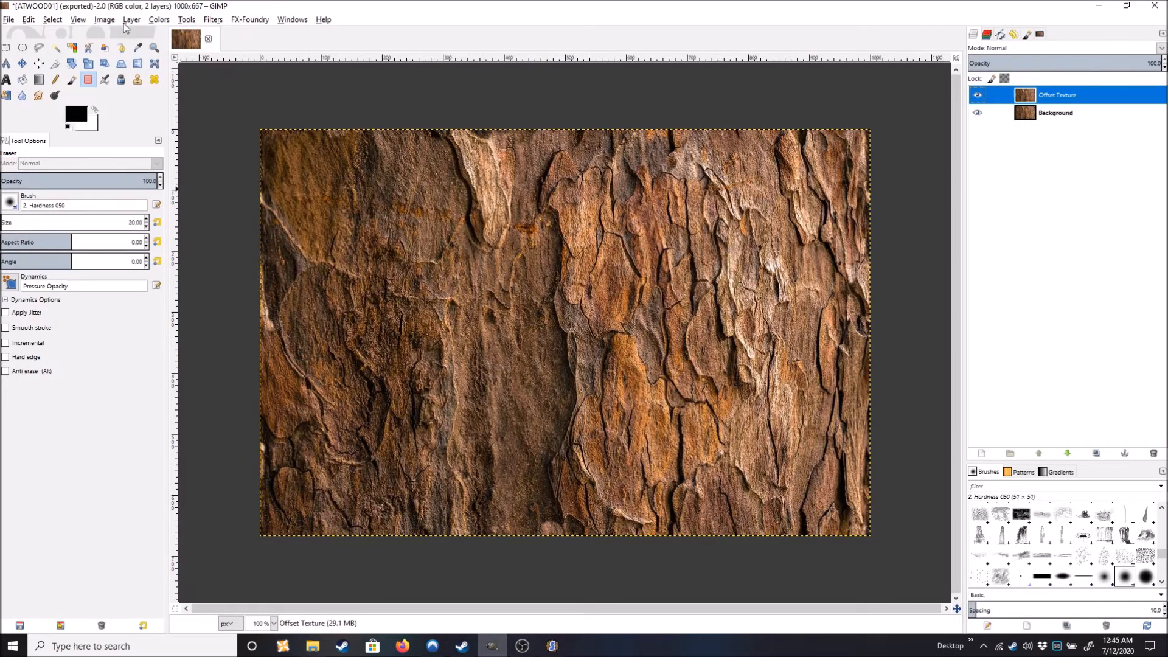
click(103, 21)
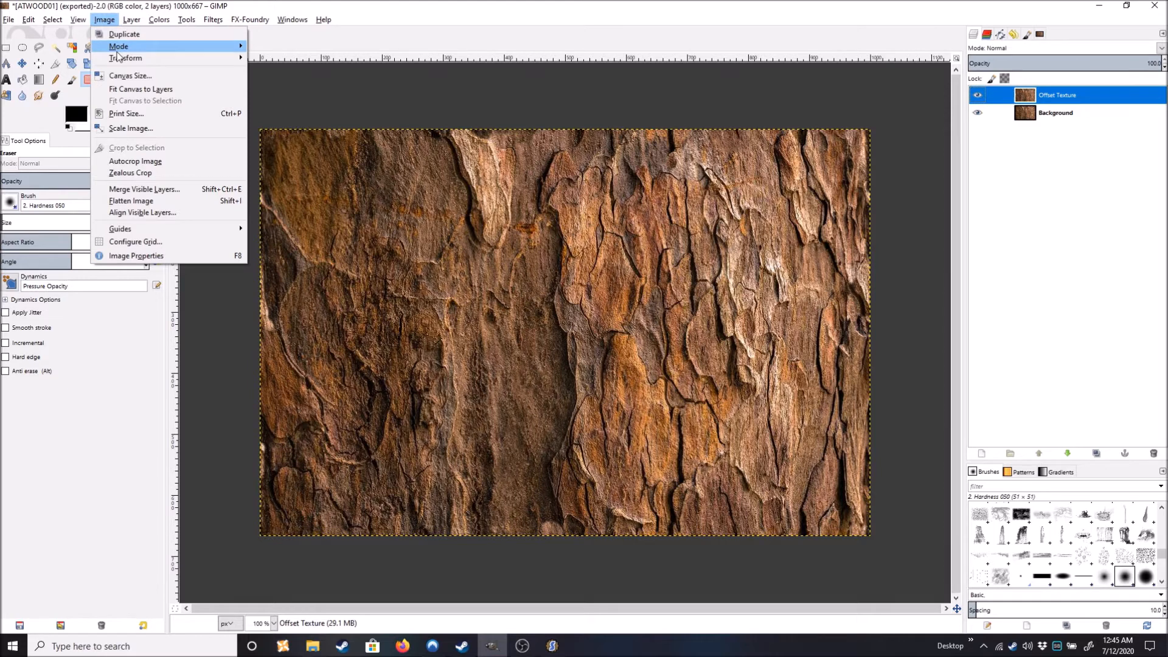
mouse_move(122, 52)
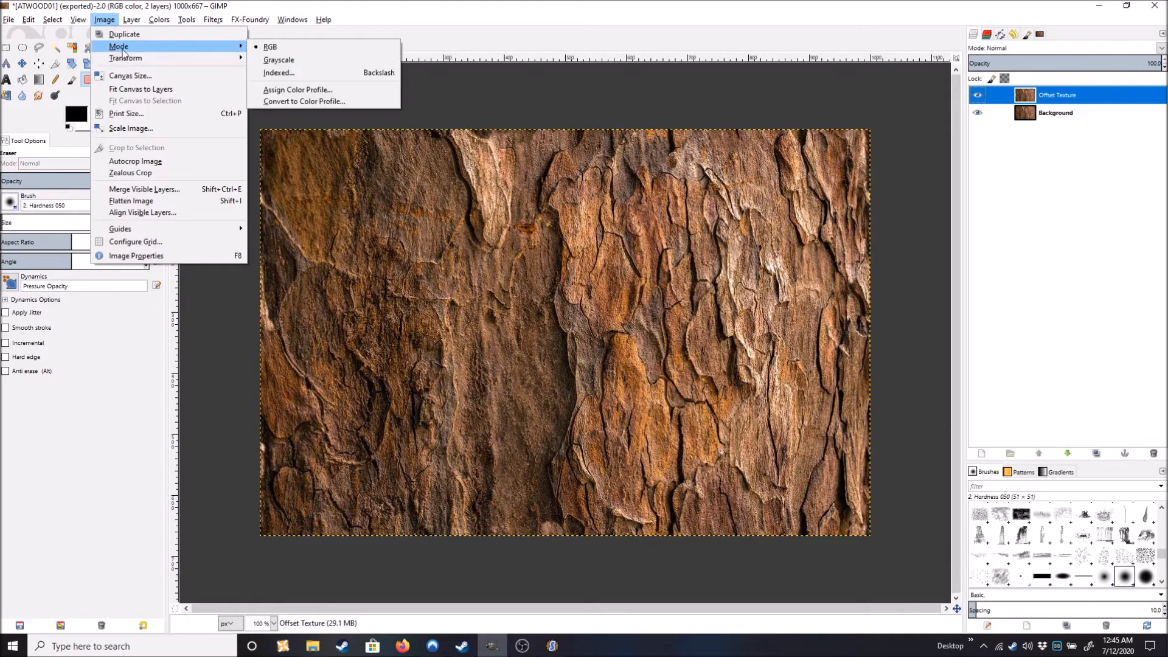
click(275, 73)
click(624, 284)
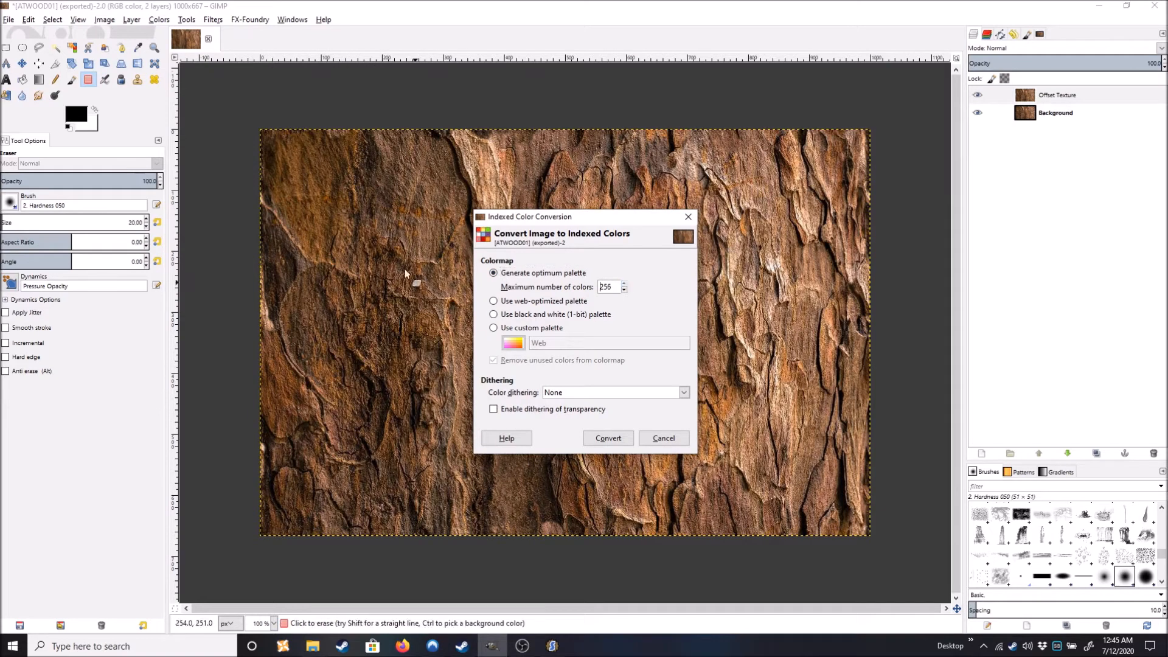
click(606, 439)
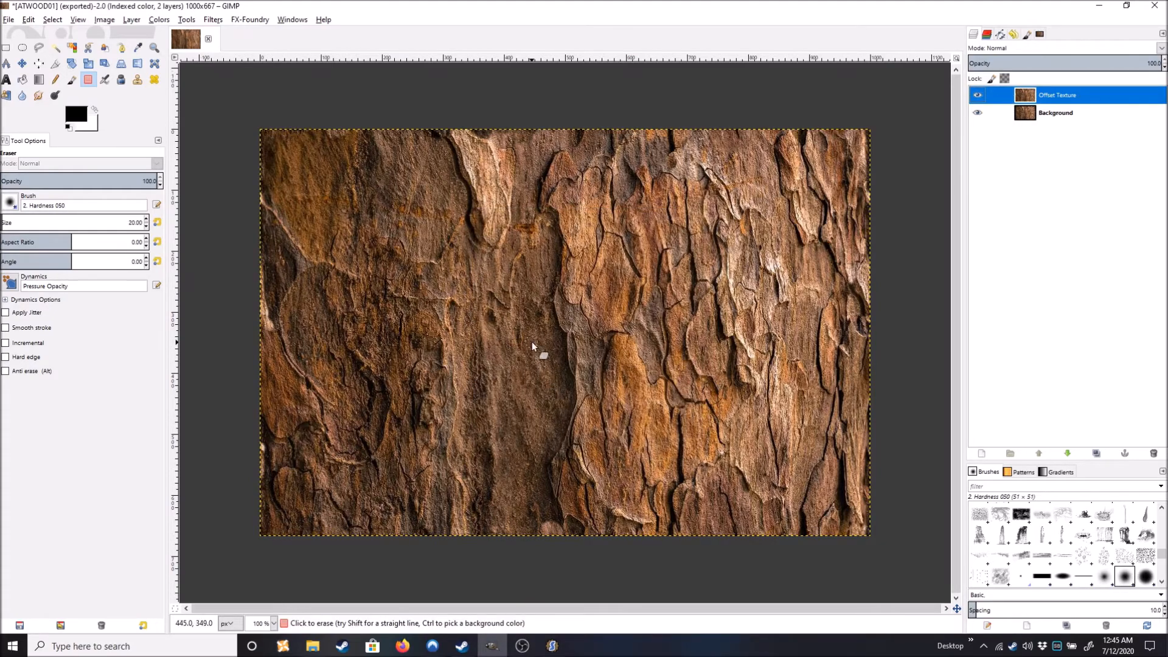
Check the indexed bark up close and re-export the image over ATWOOD01.png.
scroll(531, 342, up, 10)
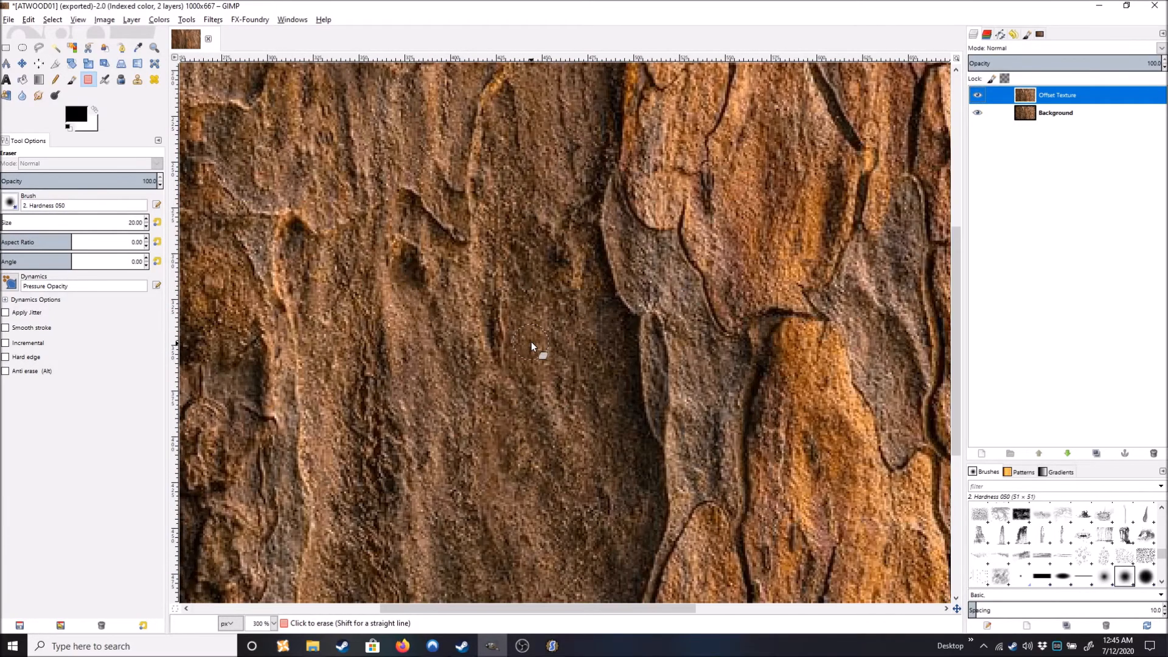
scroll(530, 341, down, 6)
scroll(531, 341, up, 1)
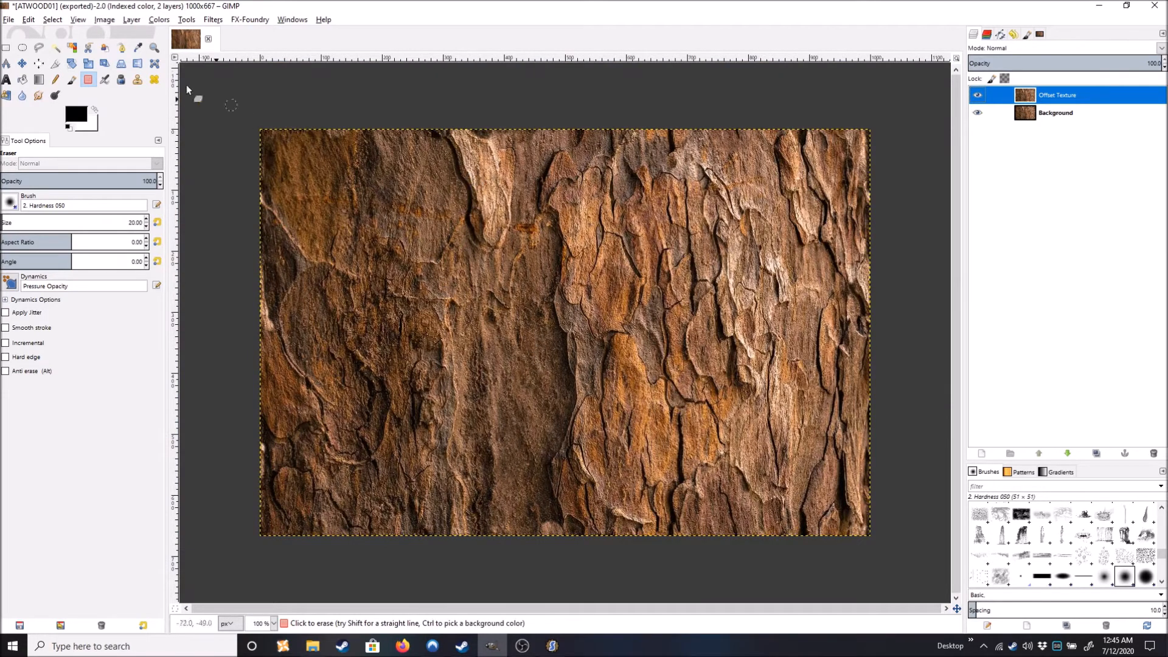
click(8, 20)
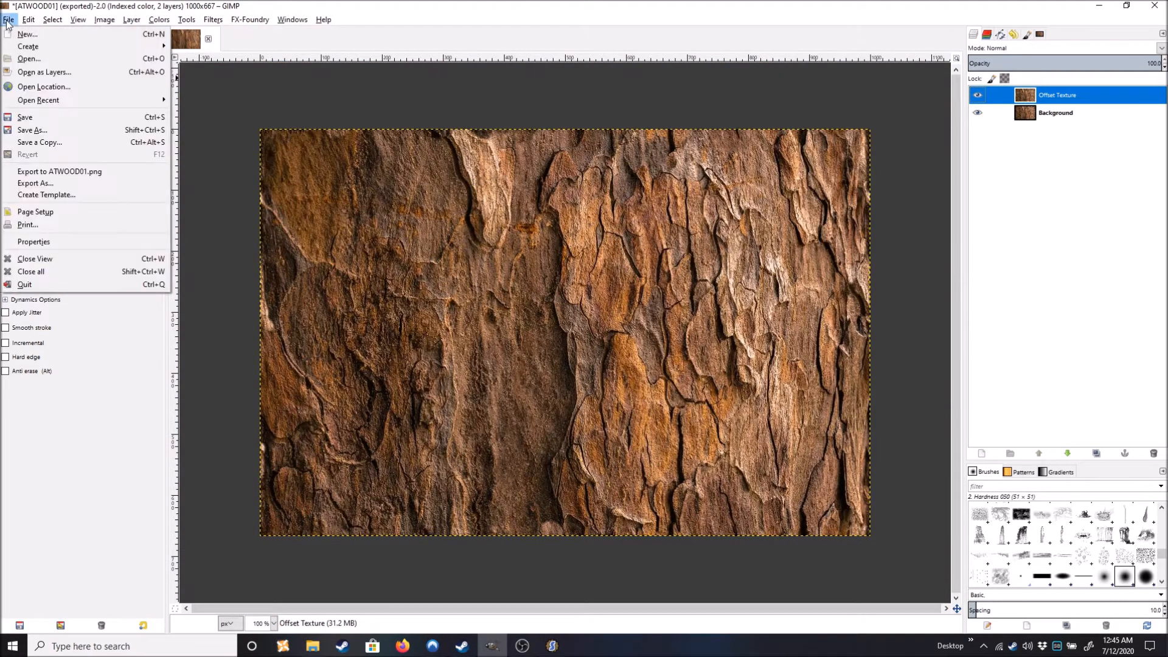
click(72, 172)
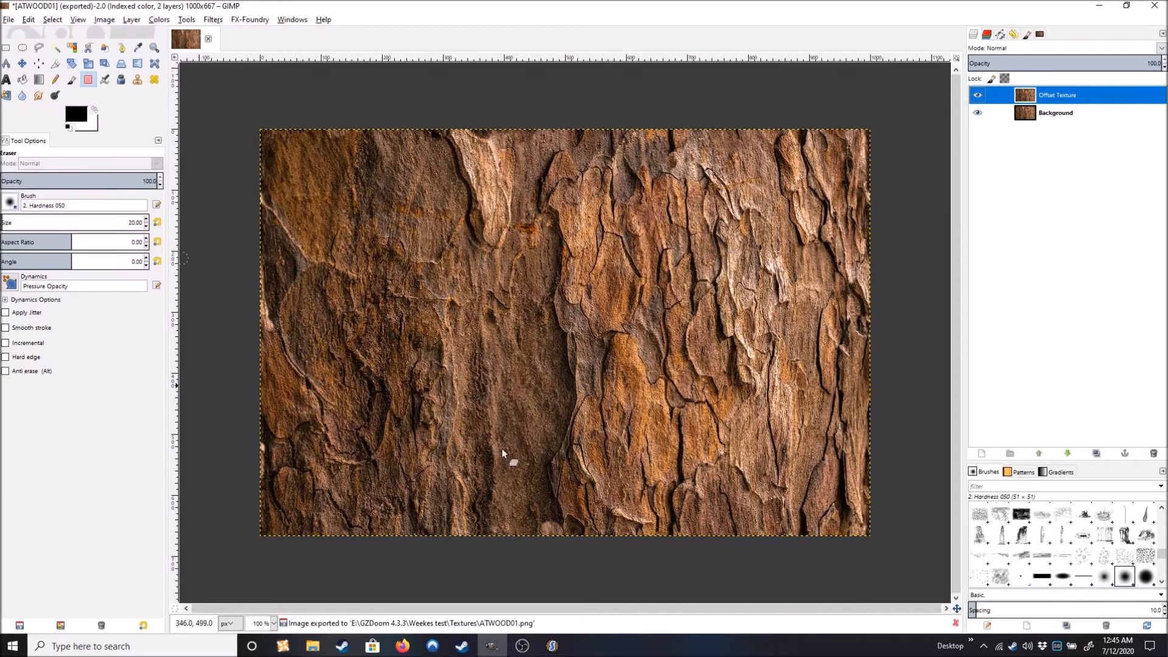
Switch to SLADE and replace the contents of the ATWOOD01.png entry by importing the re-exported ATWOOD01.png.
click(552, 646)
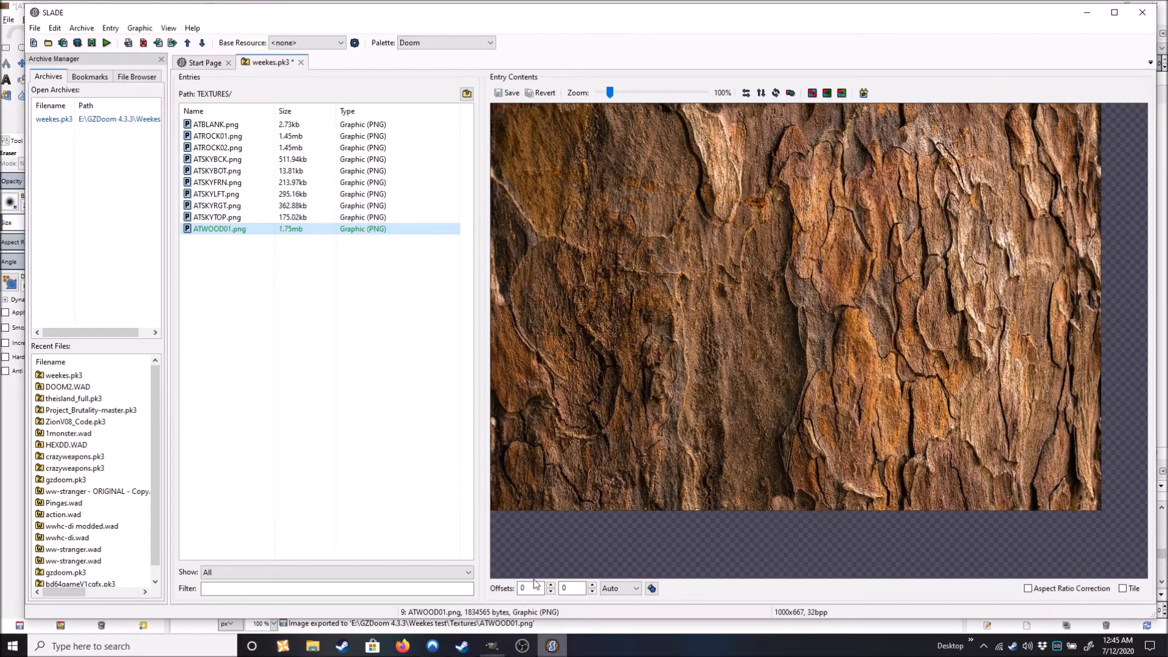
right_click(230, 231)
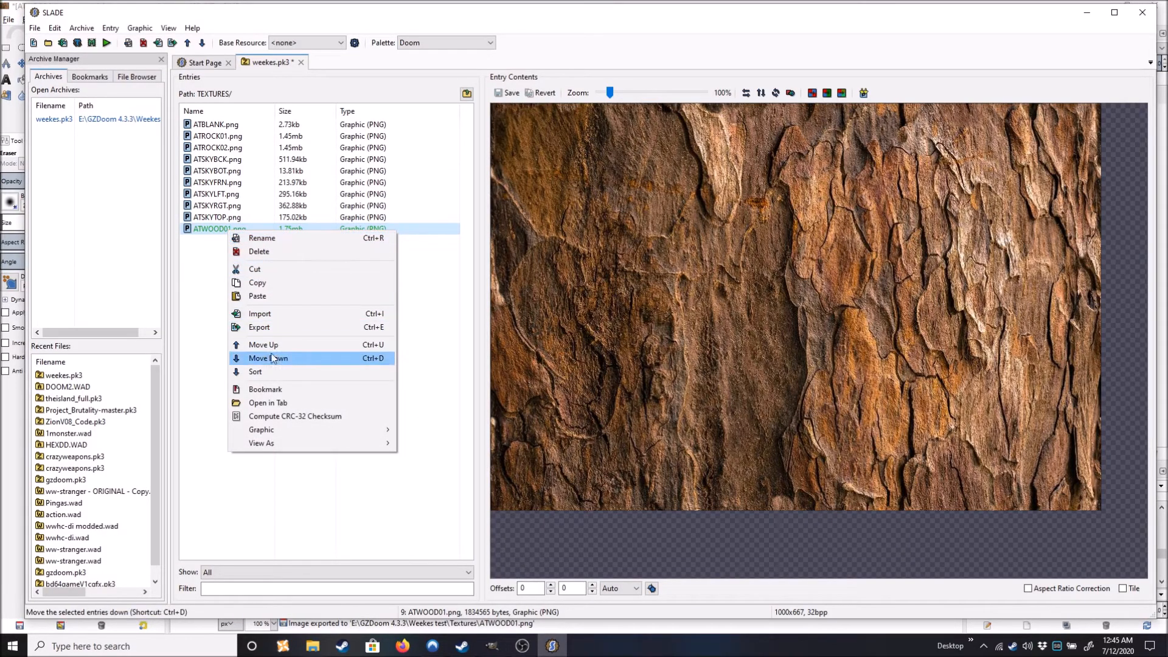
click(276, 314)
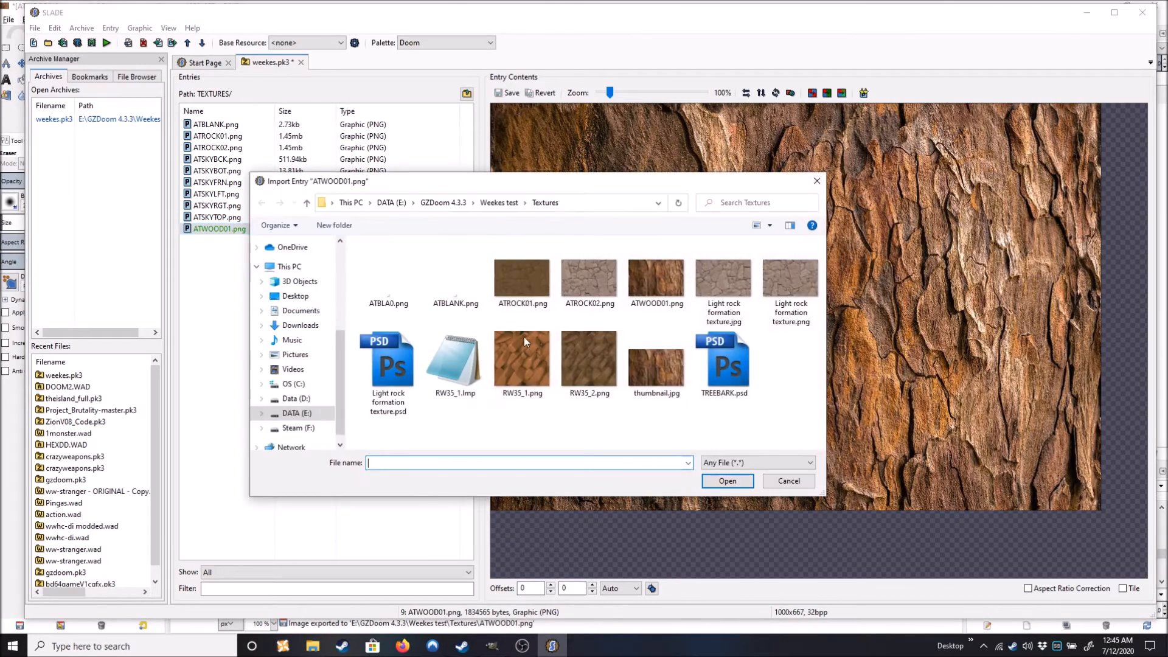
click(632, 335)
click(655, 282)
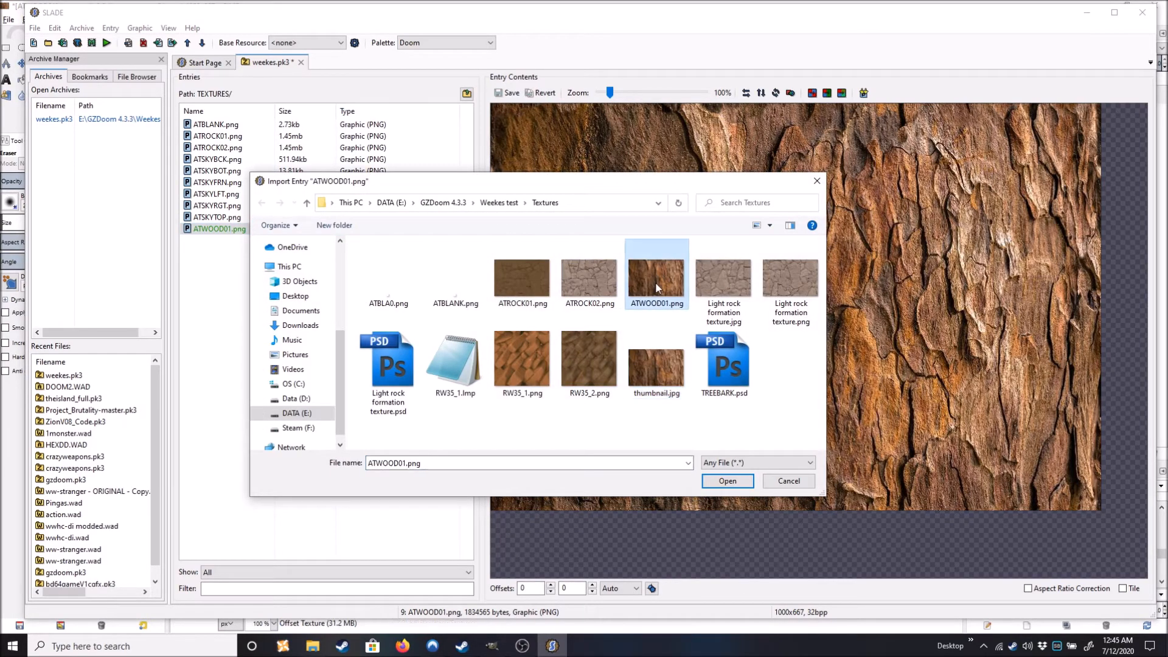
click(727, 480)
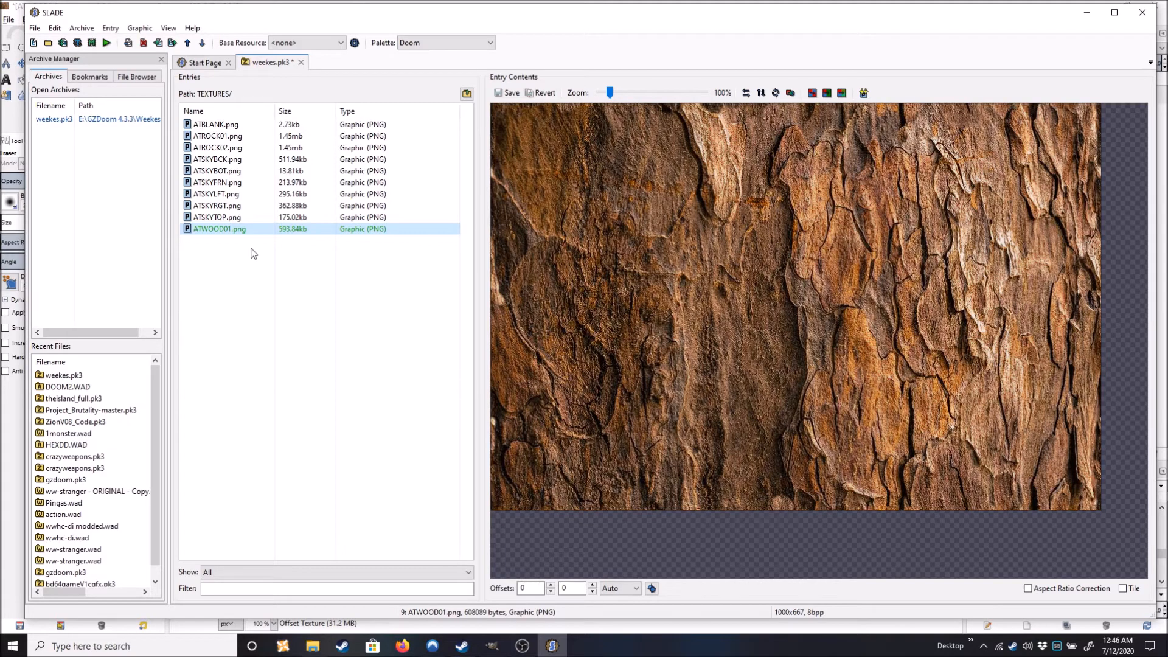
Add the ATWOOD01.png graphic to the archive's TEXTUREx definitions.
right_click(222, 230)
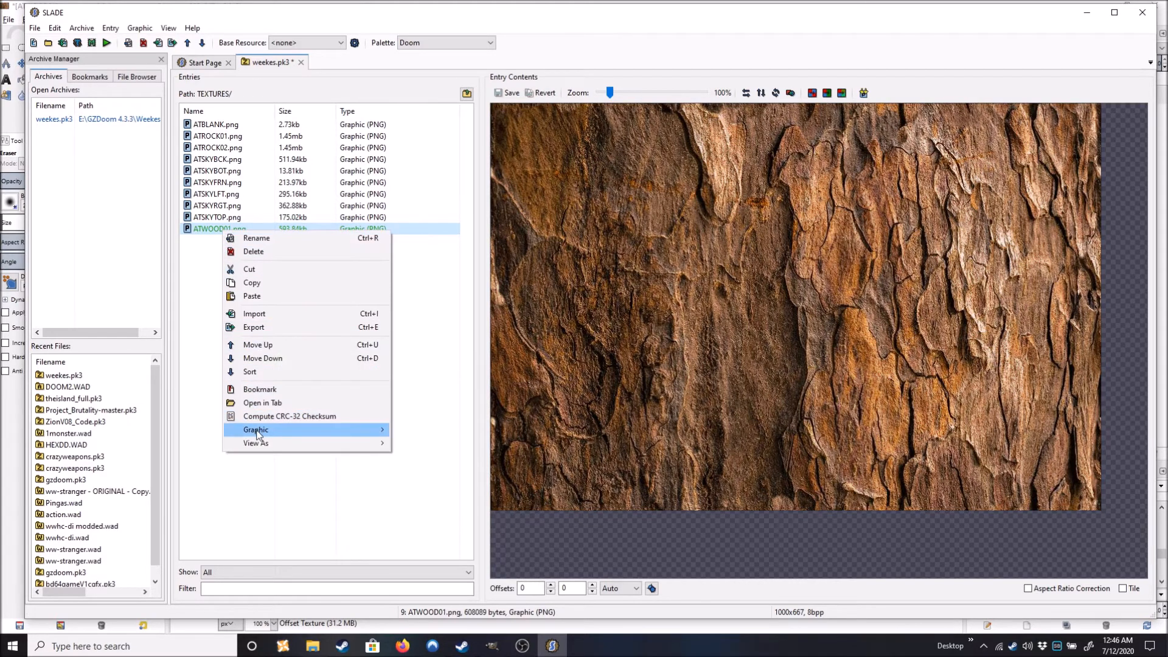
mouse_move(256, 434)
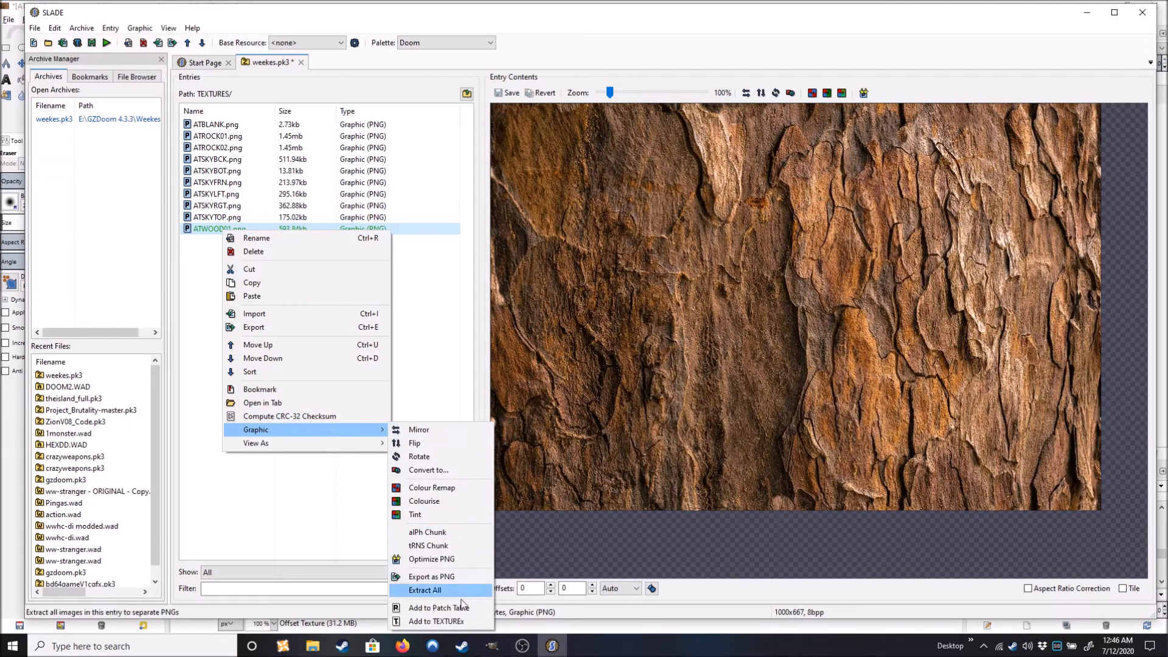
click(458, 621)
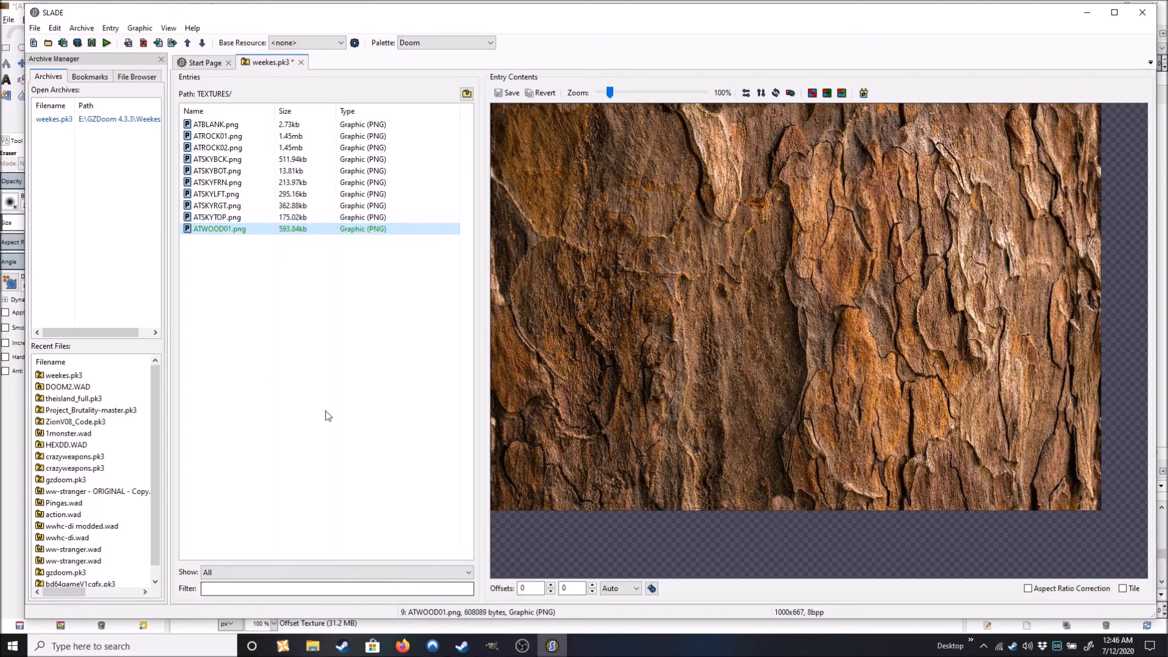
Open the archive's TEXTURES.txt in the texture editor and select the ATWOOD01 texture.
click(466, 93)
double_click(220, 185)
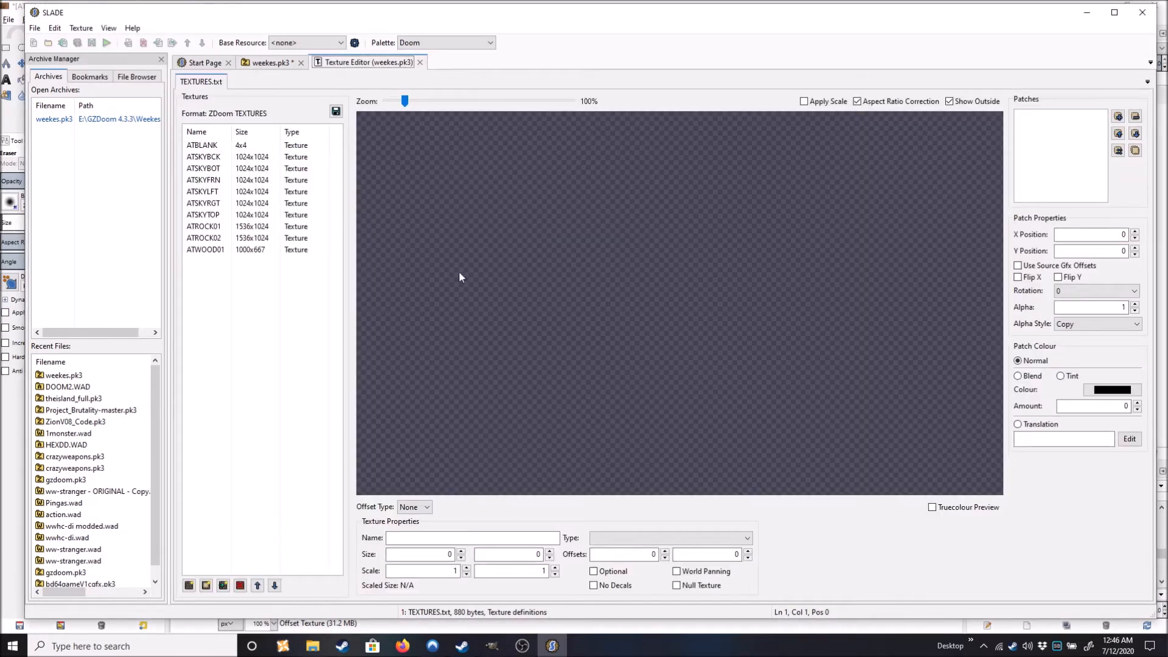
click(213, 250)
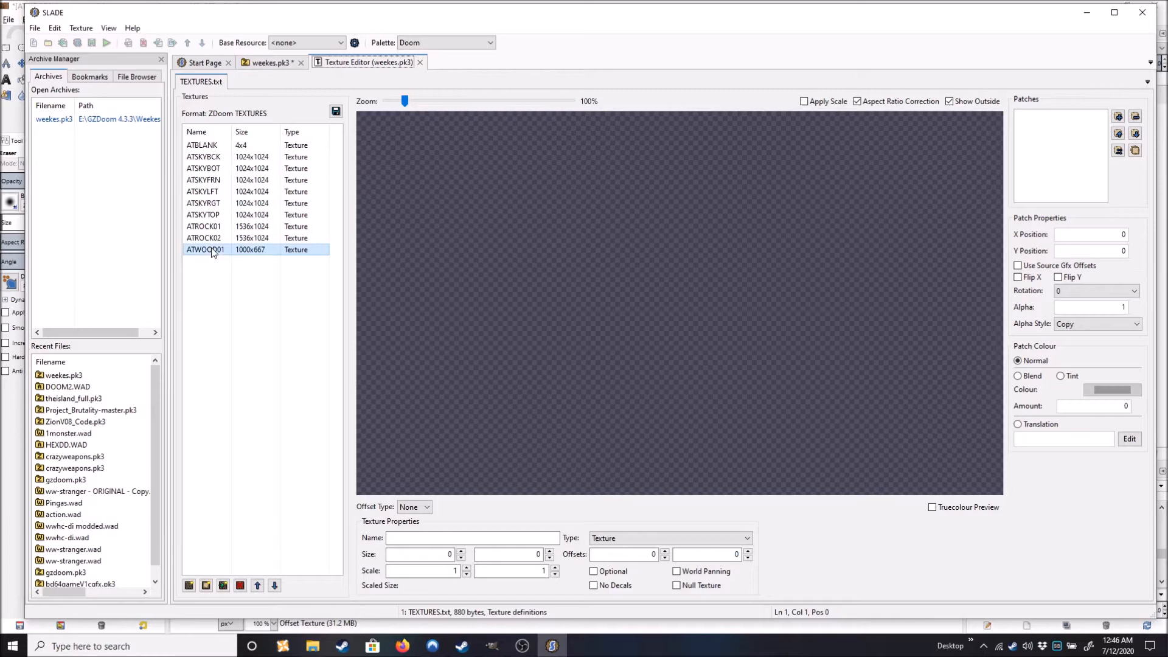
Set the ATWOOD01 texture's horizontal and vertical scale to 2.
click(444, 570)
double_click(445, 569)
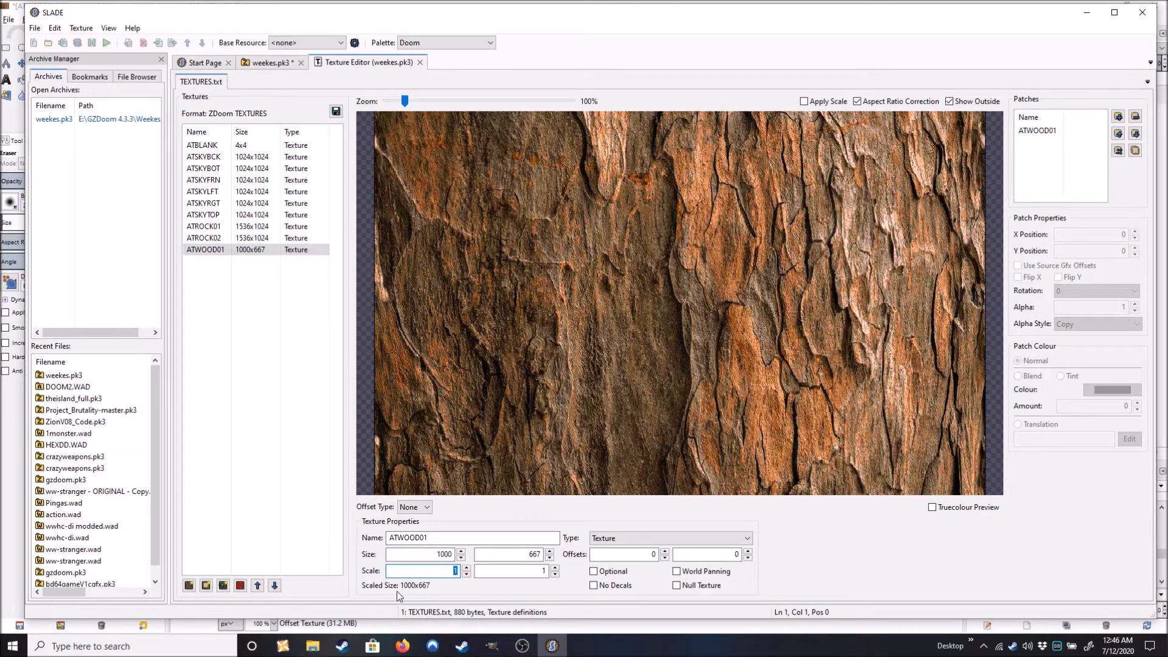
text(2)
click(523, 569)
text(2)
Set both scale values of ATWOOD01 to 4 and enable World Panning for it.
click(446, 571)
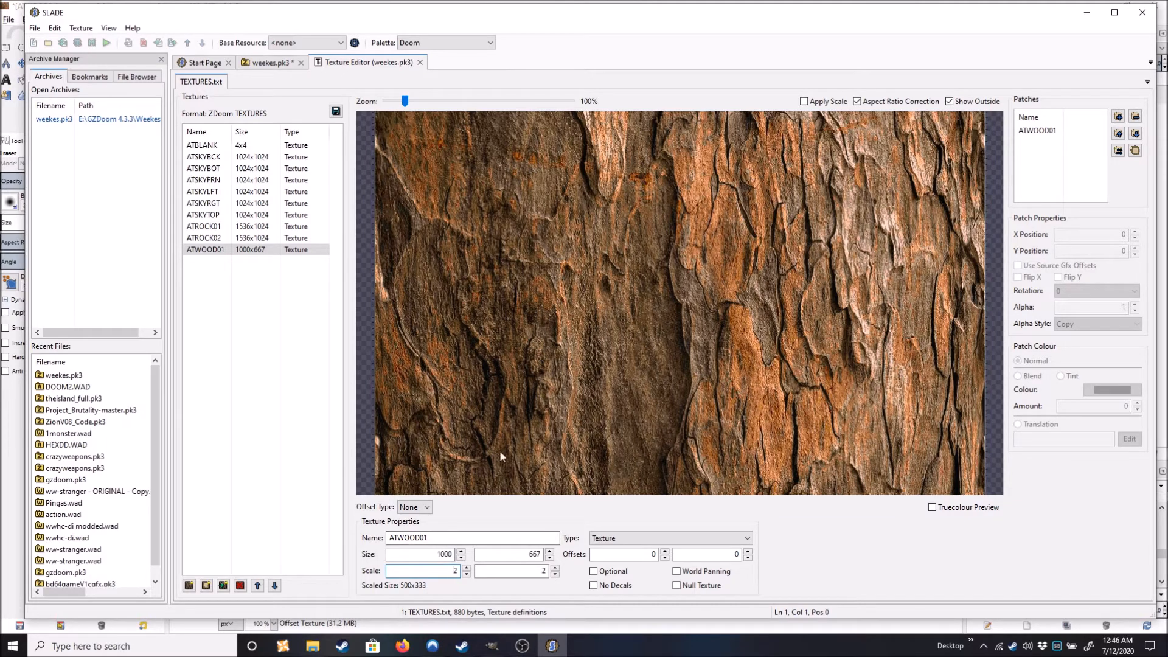
drag(449, 570, 470, 569)
text(4)
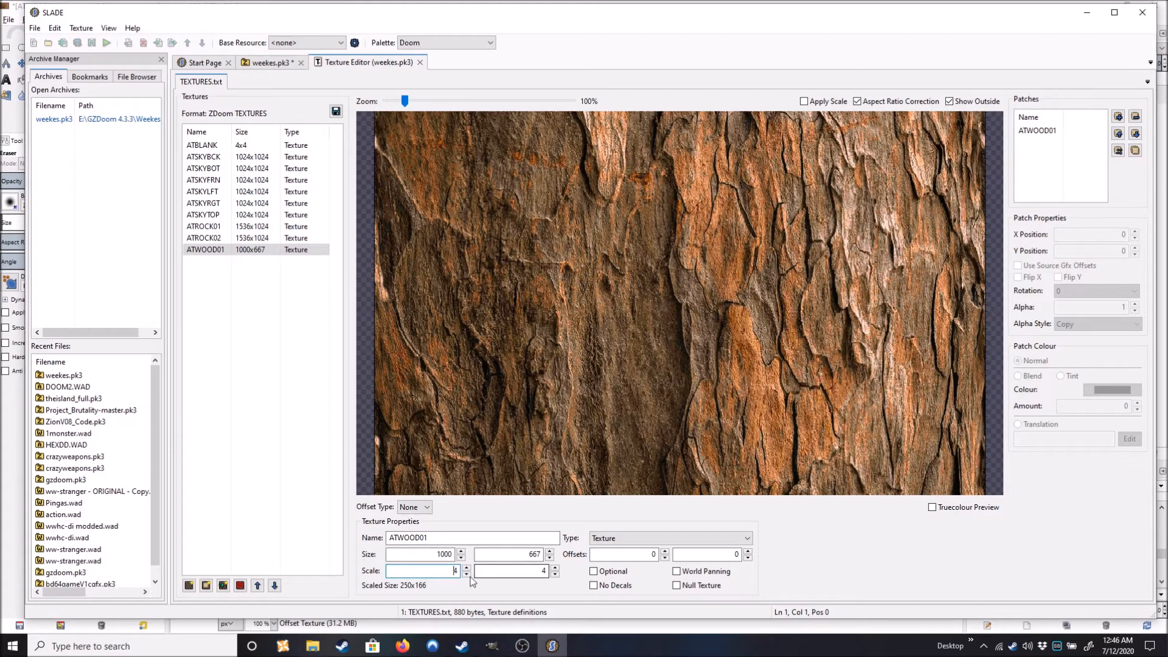
click(677, 572)
click(517, 570)
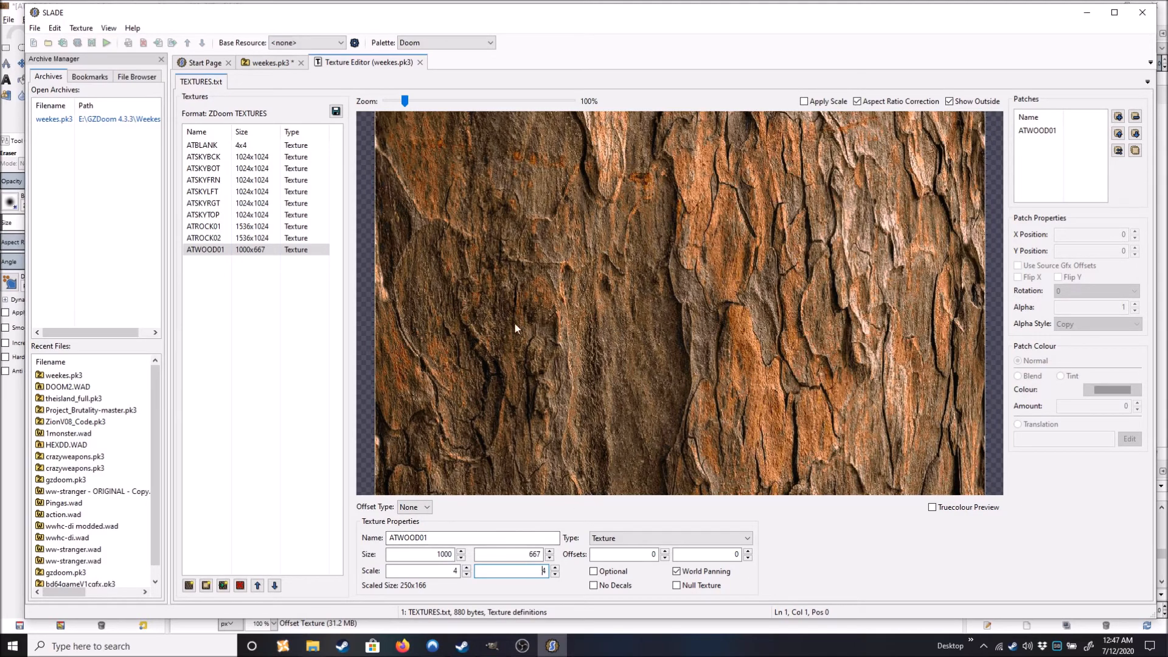
Save the edited texture definitions and the weekes.pk3 archive.
click(256, 238)
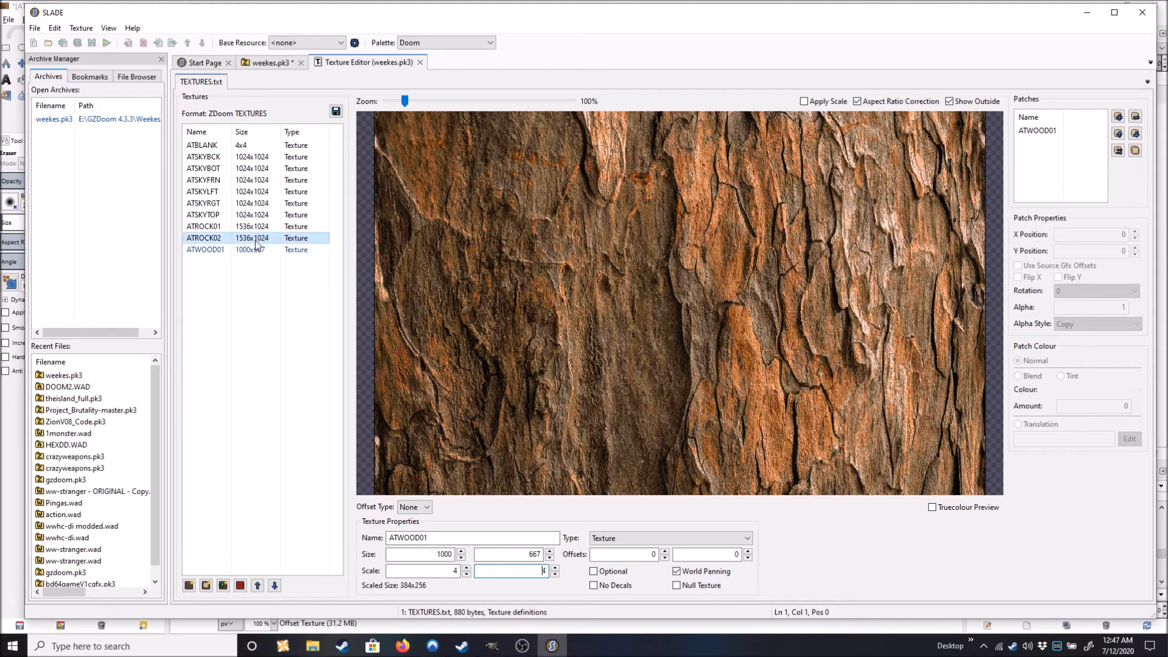
click(335, 111)
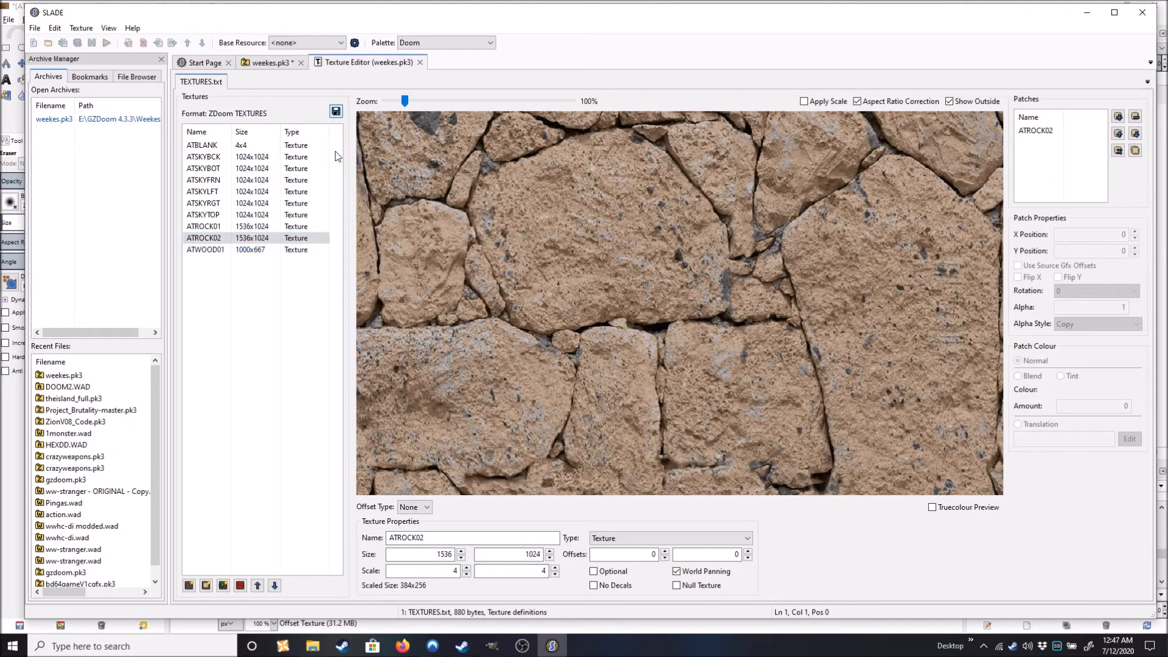
click(34, 28)
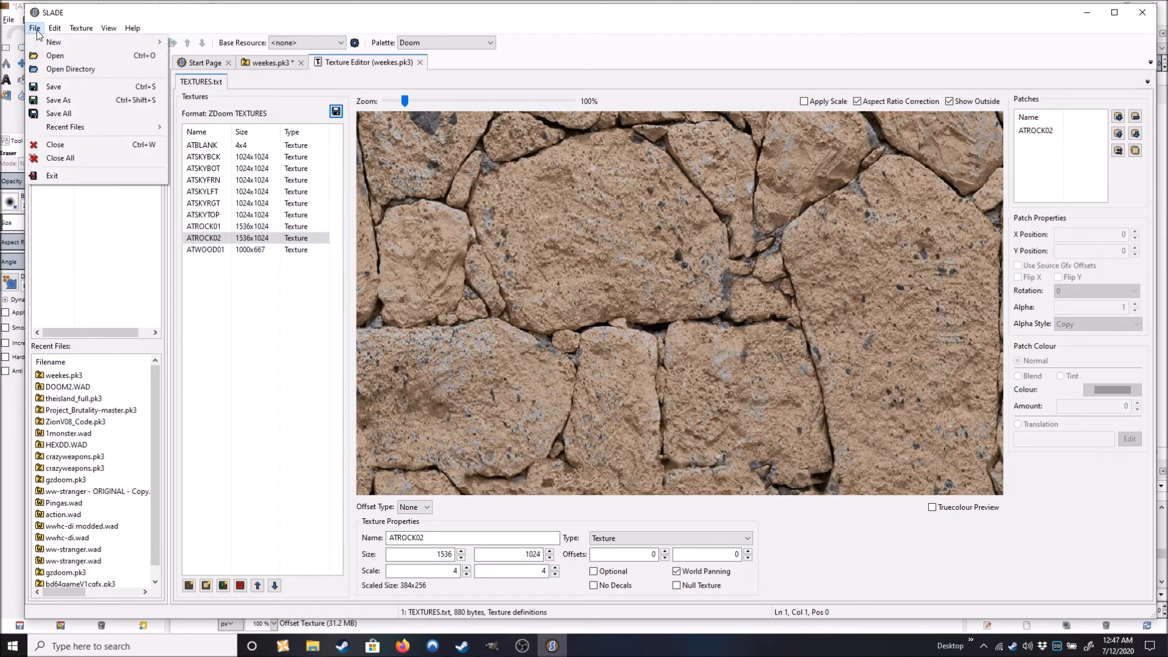
click(46, 86)
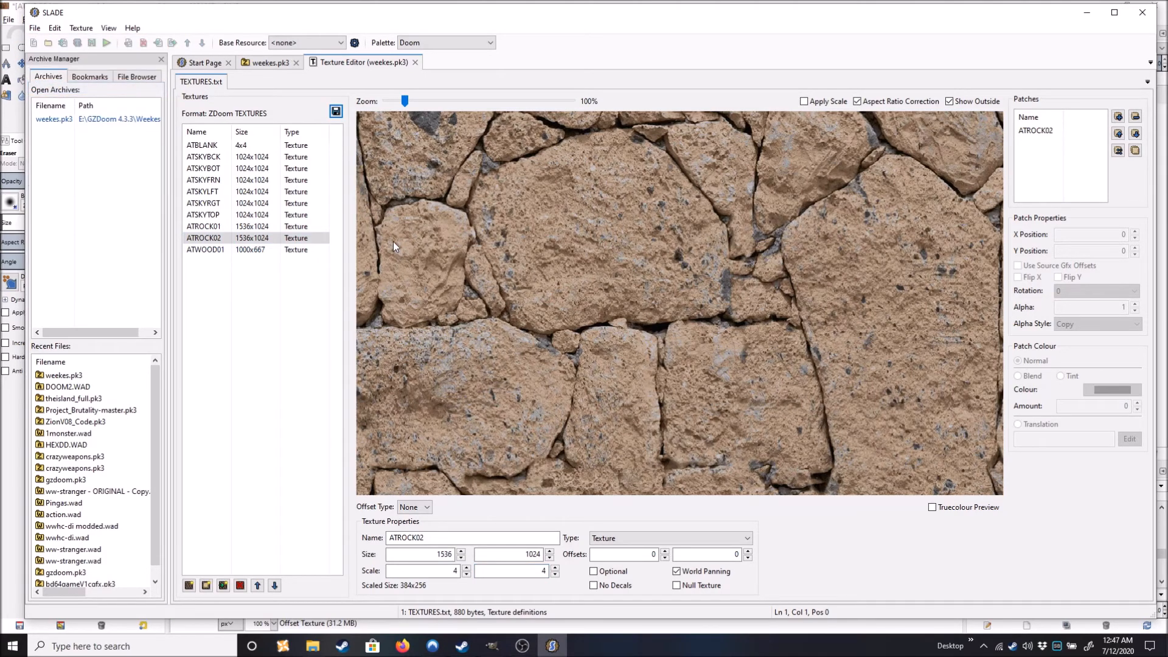
Launch GZDoom Builder and open MAP03 from weekes.wad with DOOM2.WAD and weekes.pk3 as resources.
key(super)
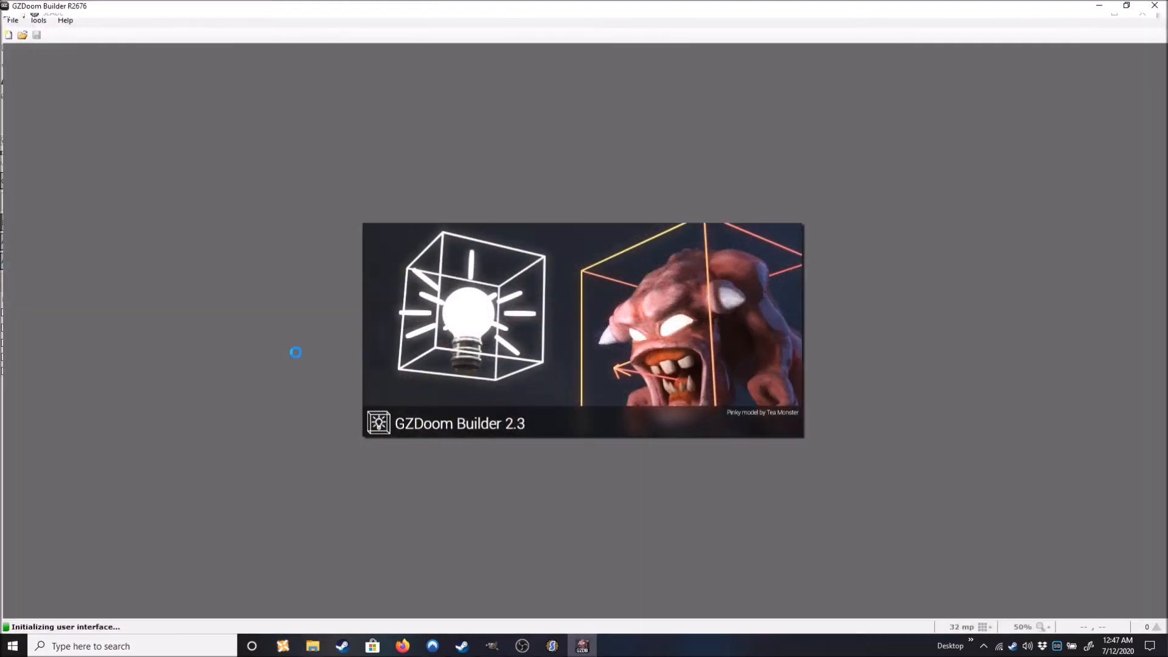
click(12, 20)
click(52, 57)
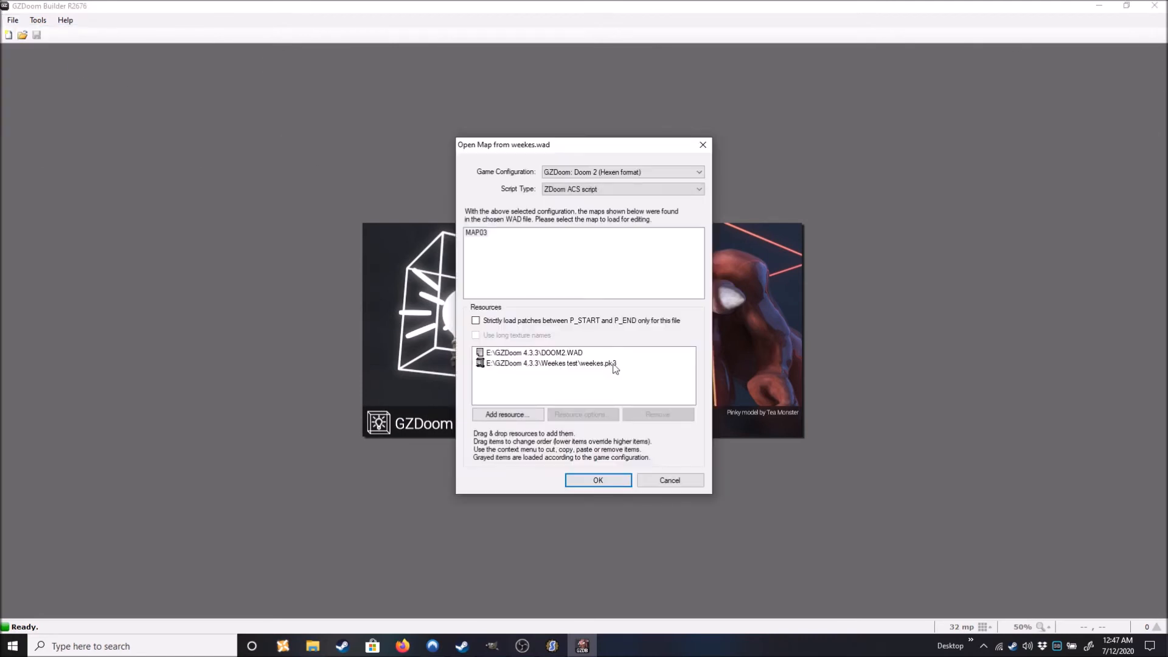
click(596, 481)
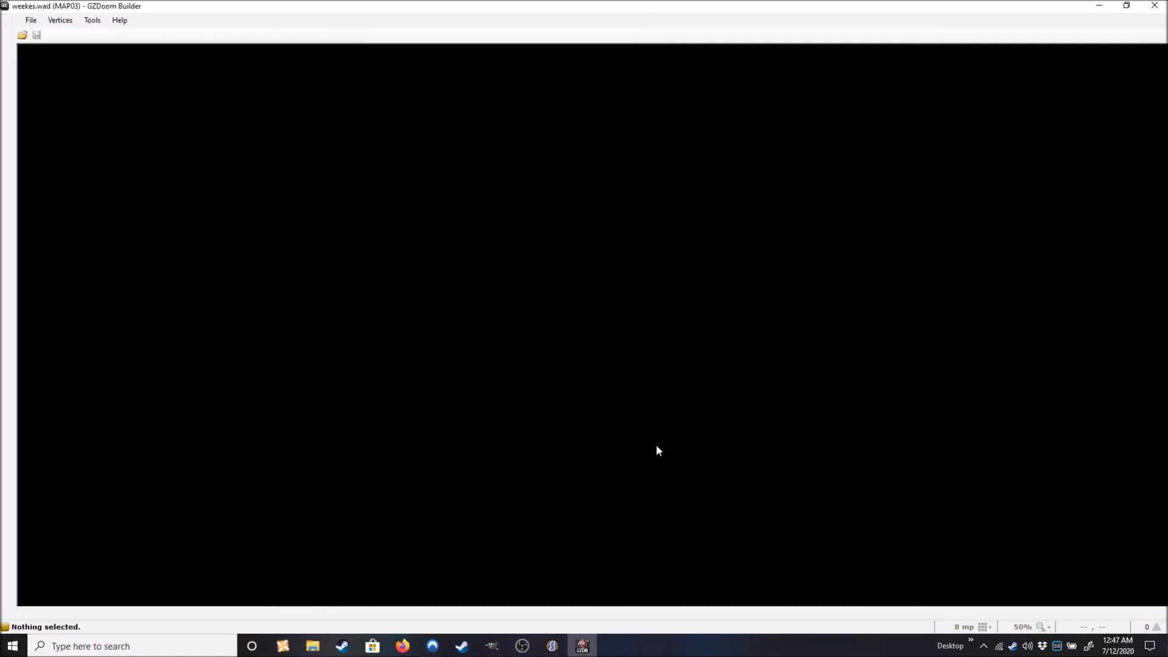
In 3D visual mode, select all sides of the round brick pillar beside the steps and apply the ATWOOD01 texture from weekes.pk3.
scroll(596, 365, down, 2)
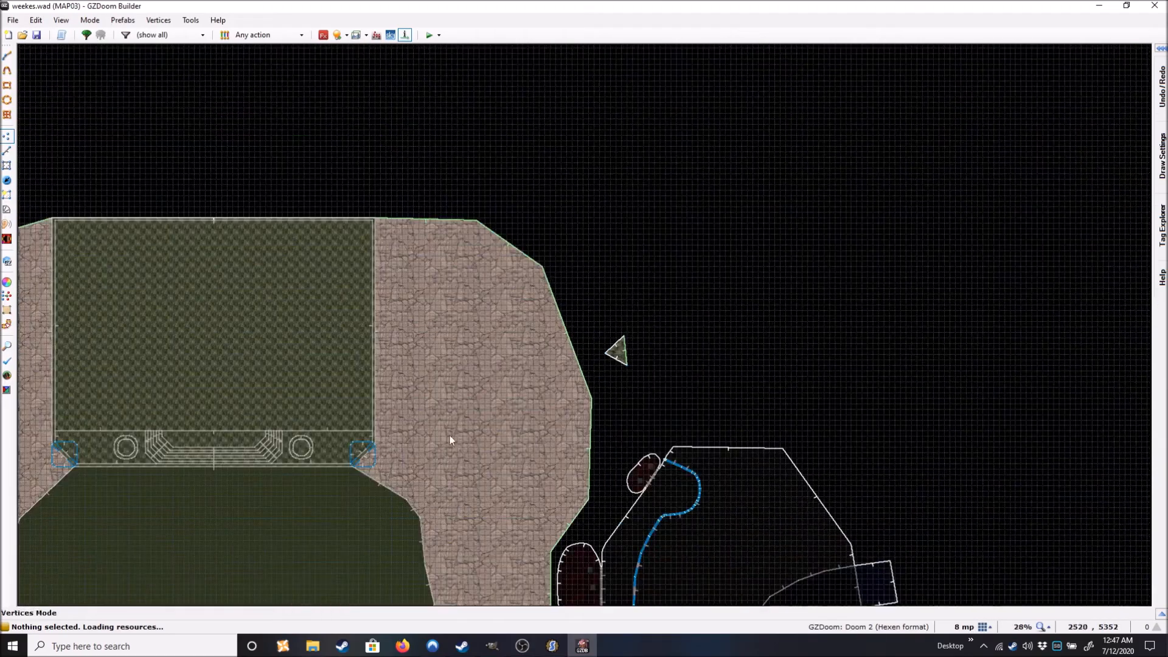
drag(421, 440, 658, 342)
scroll(509, 433, up, 1)
scroll(589, 418, up, 2)
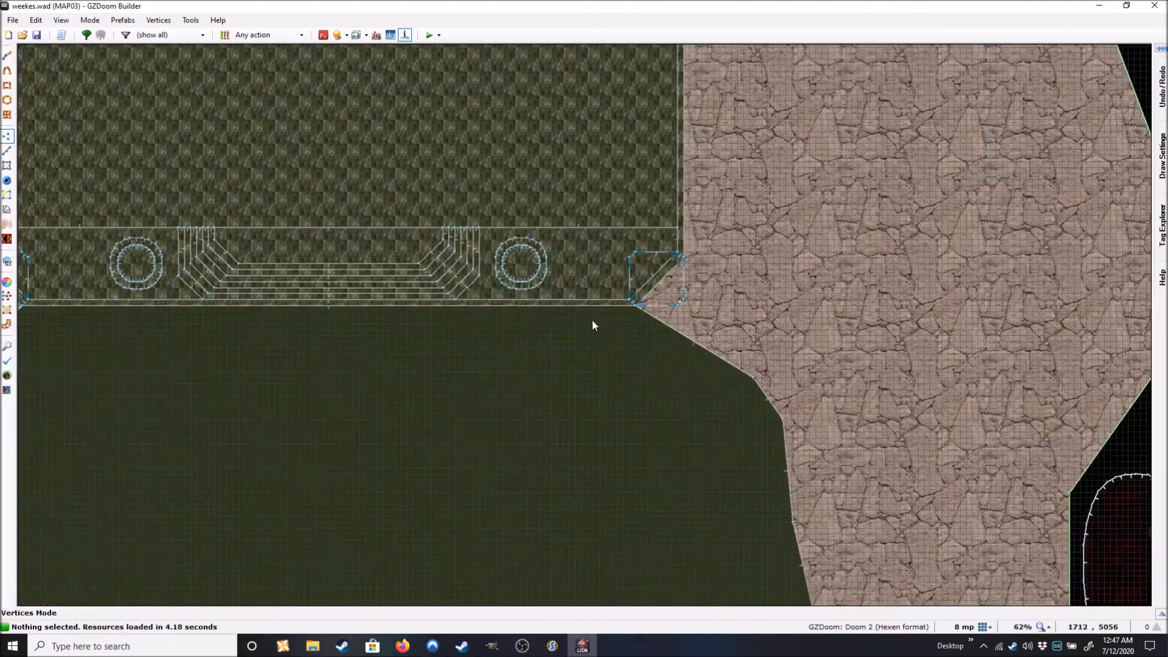
key(w)
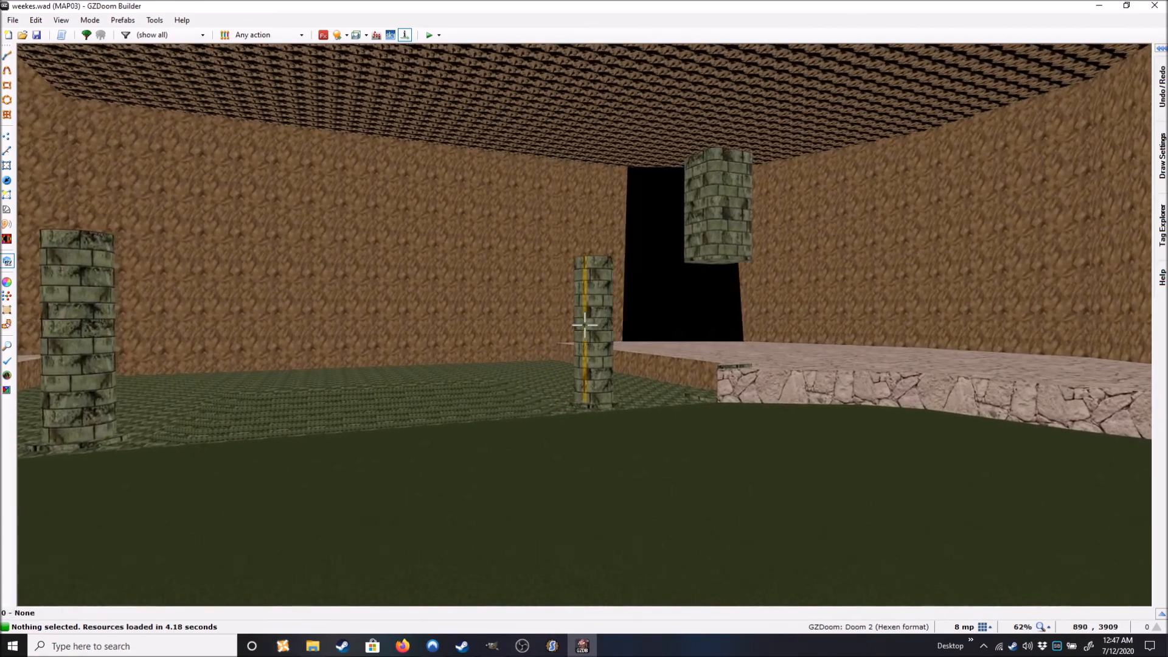
key(w)
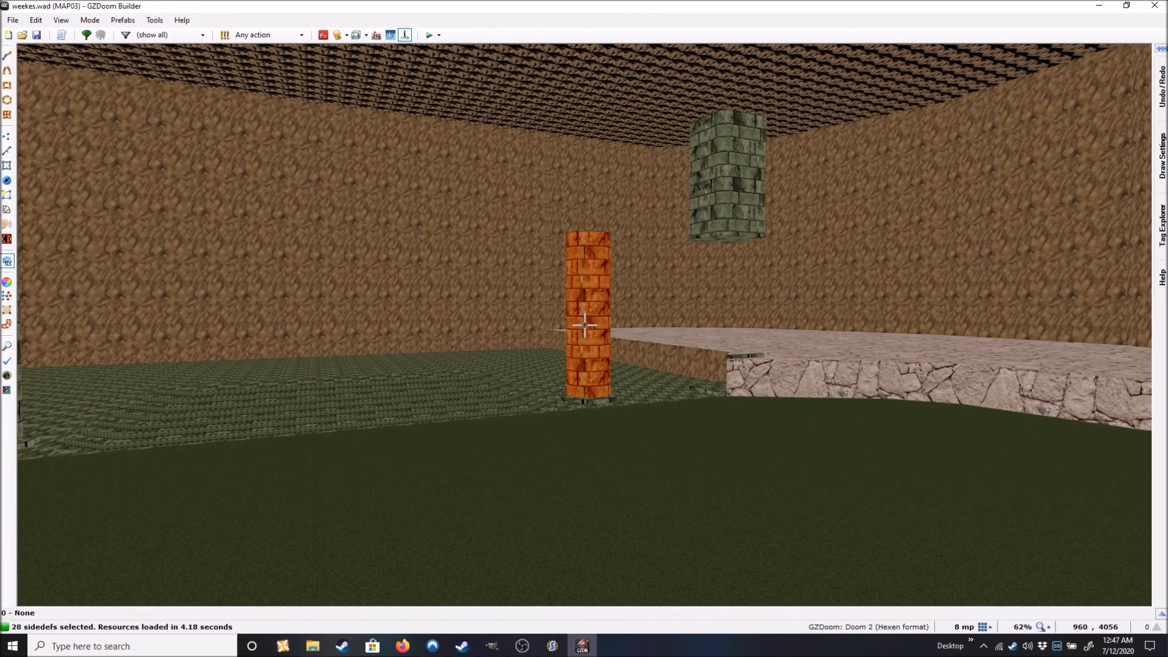
right_click(585, 324)
click(702, 273)
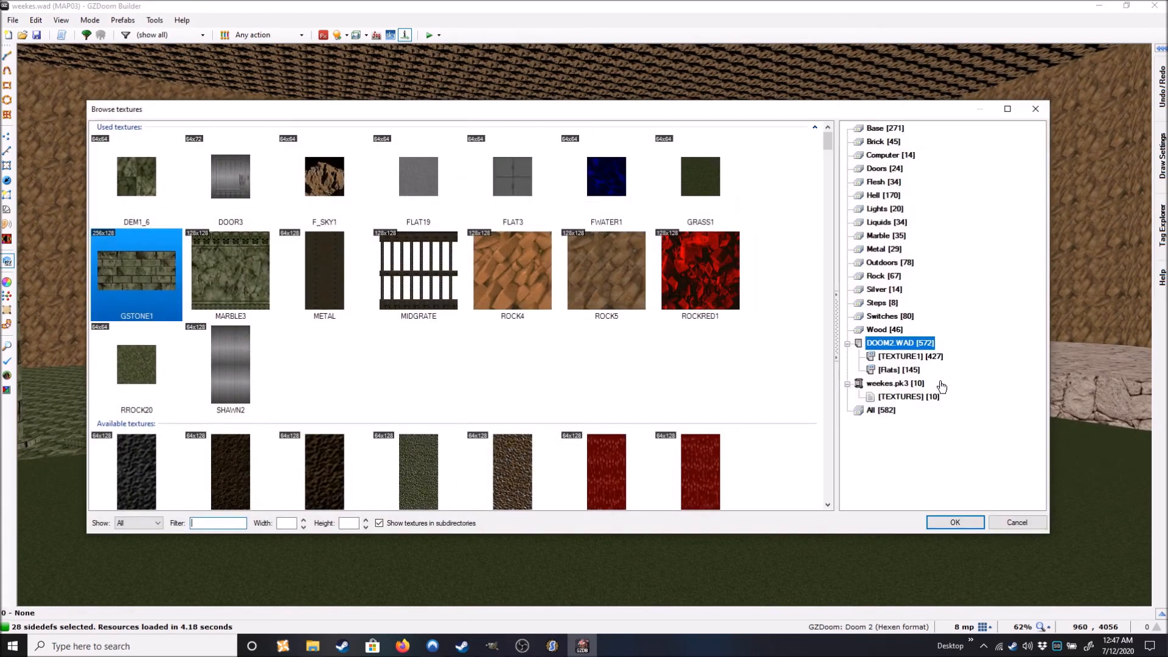
double_click(338, 382)
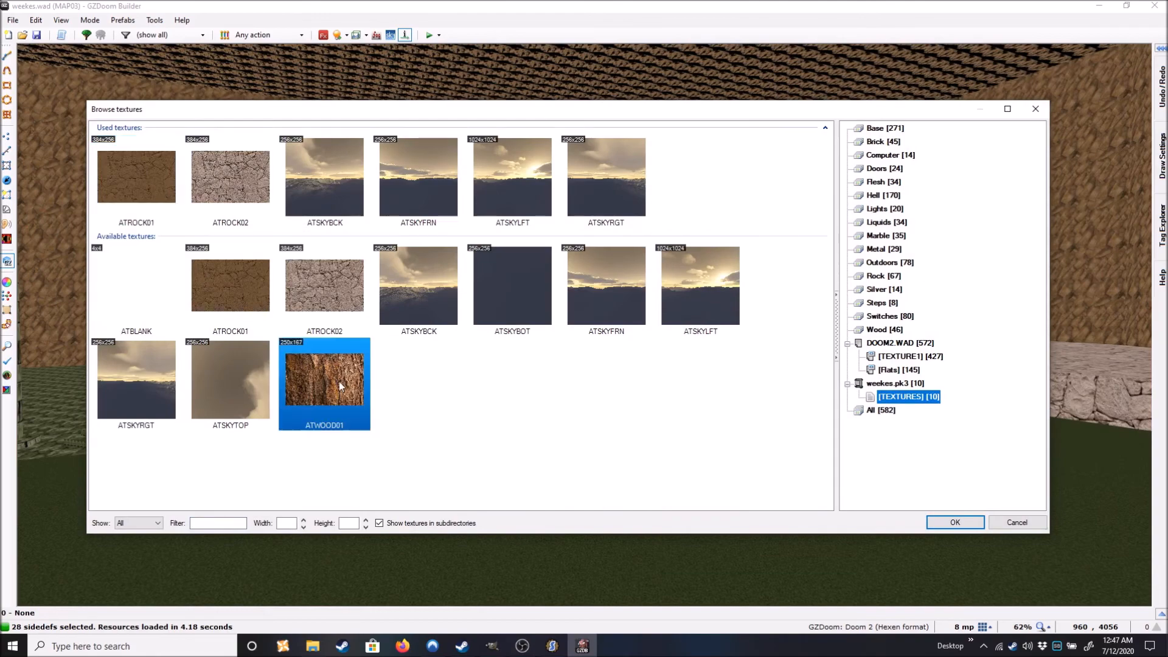
click(644, 515)
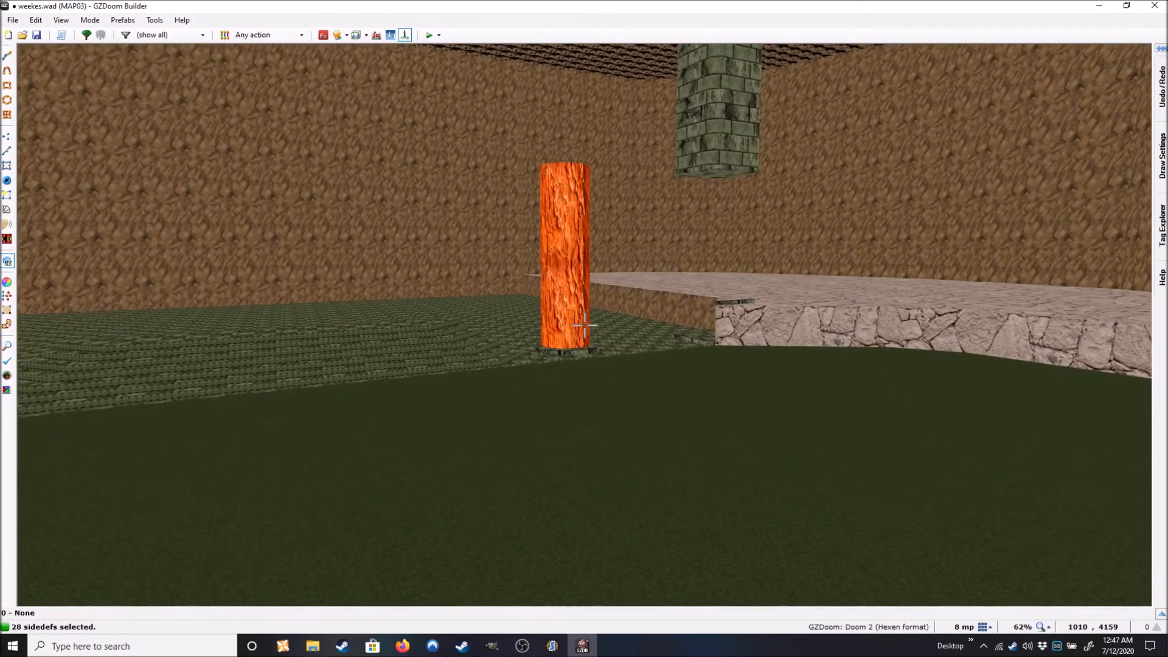
Clear the selection and auto-align the bark texture horizontally around the pillar, finishing back in the 2D map view.
key(c)
key(e)
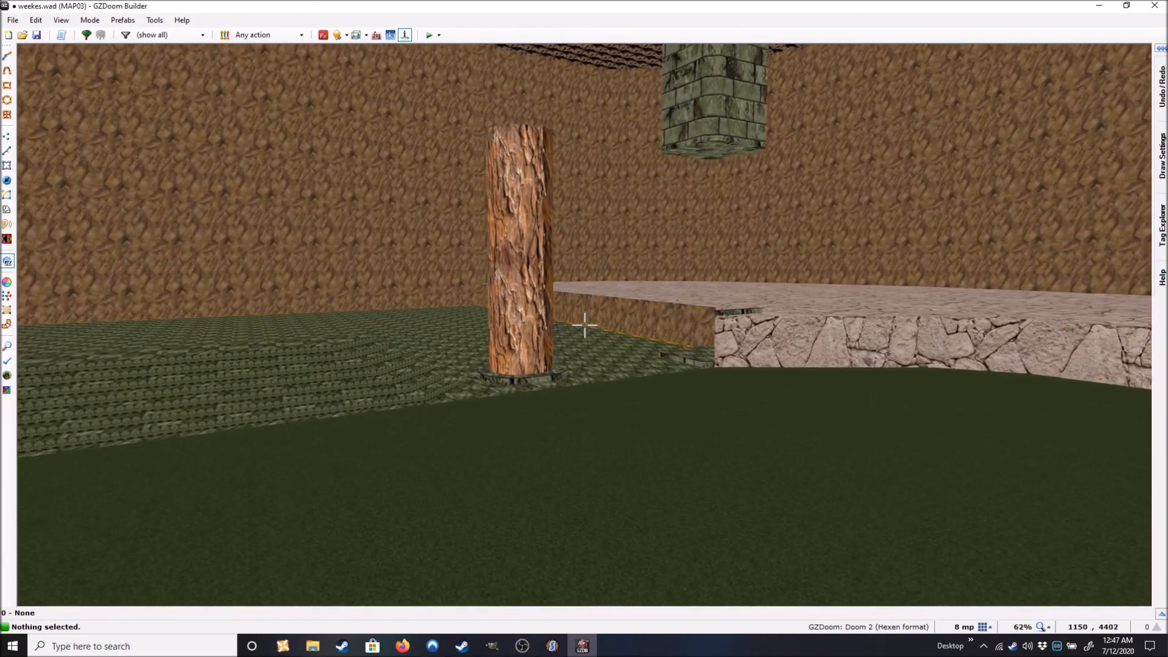
key(e)
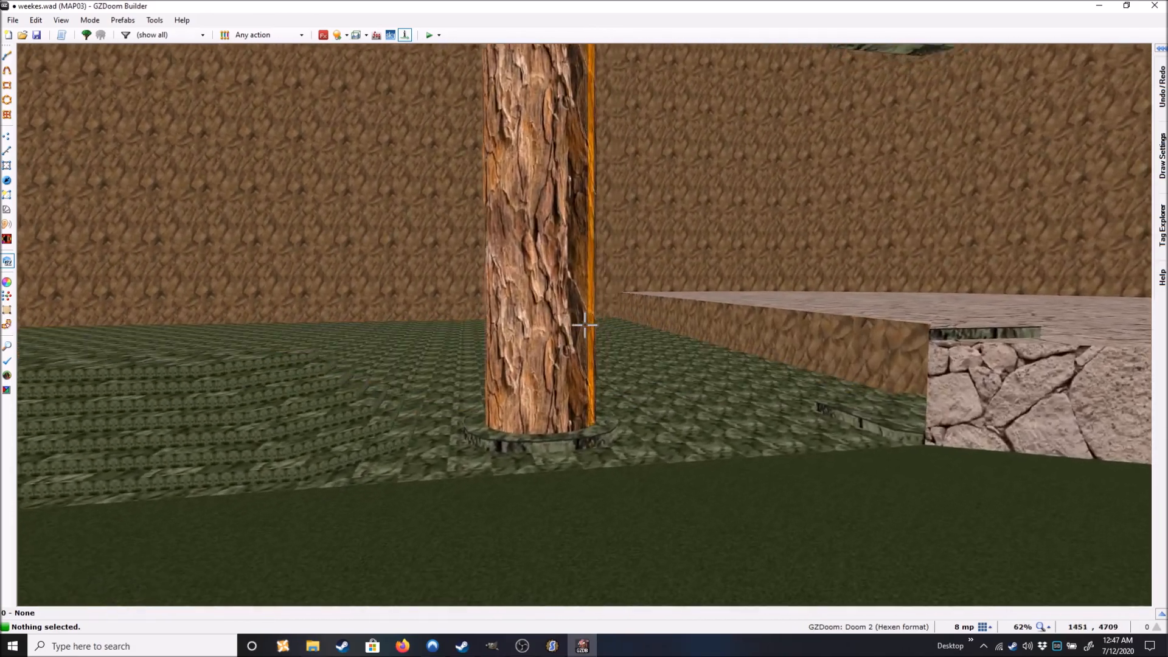
key(e)
key(a)
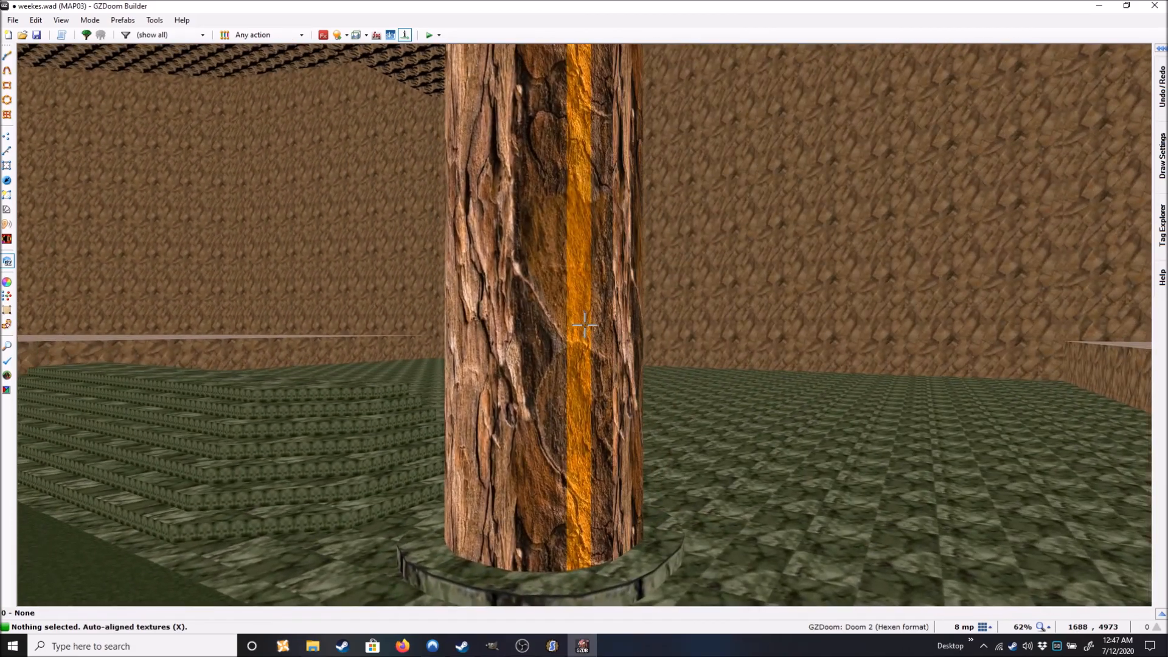
key(s)
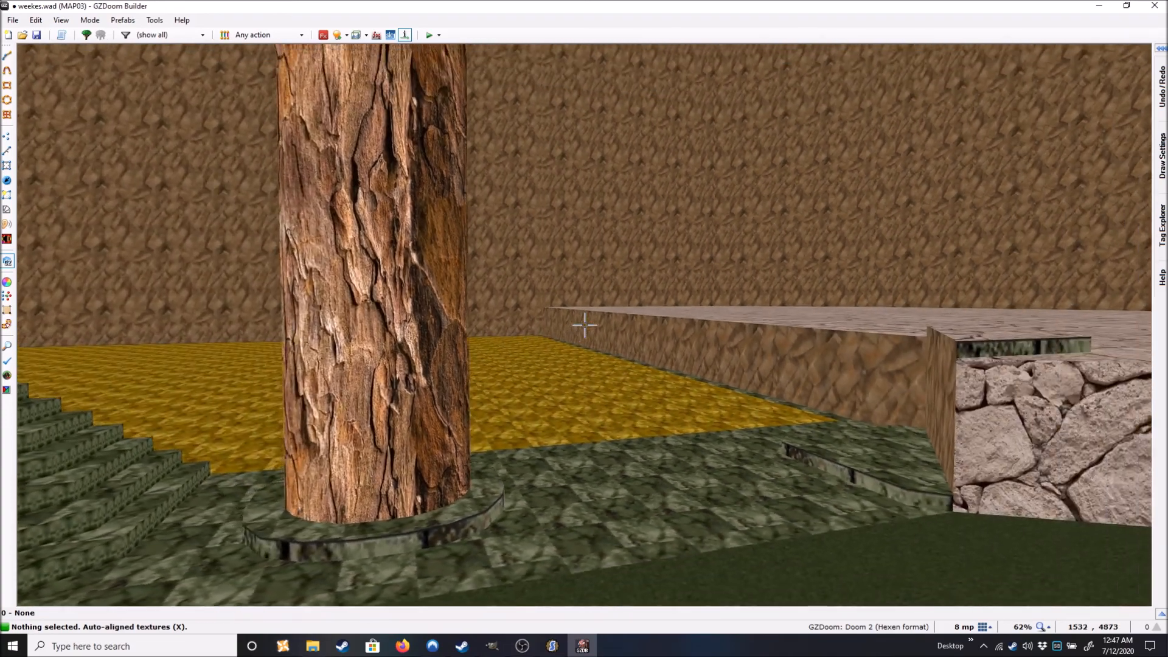
key(d)
key(s)
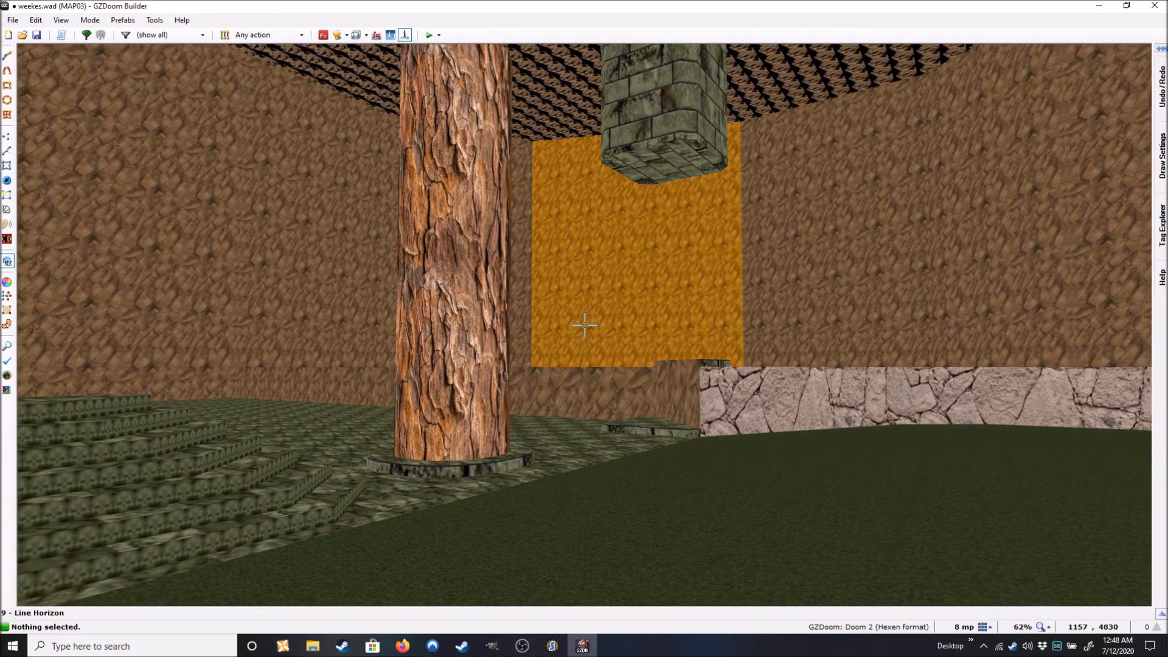
key(q)
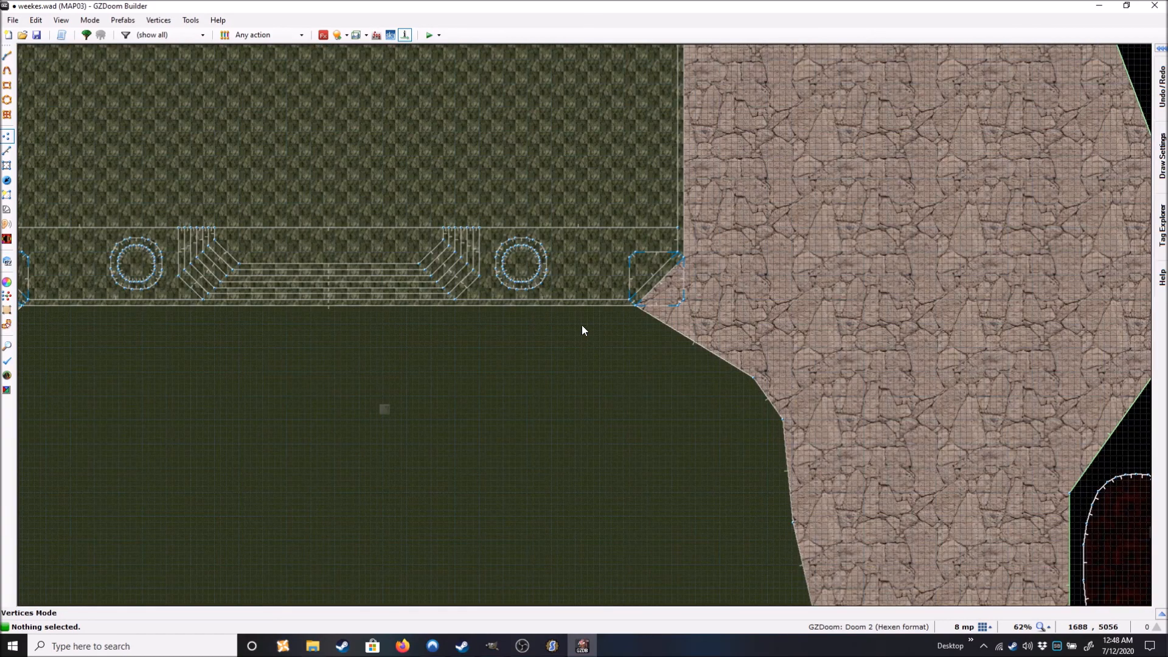